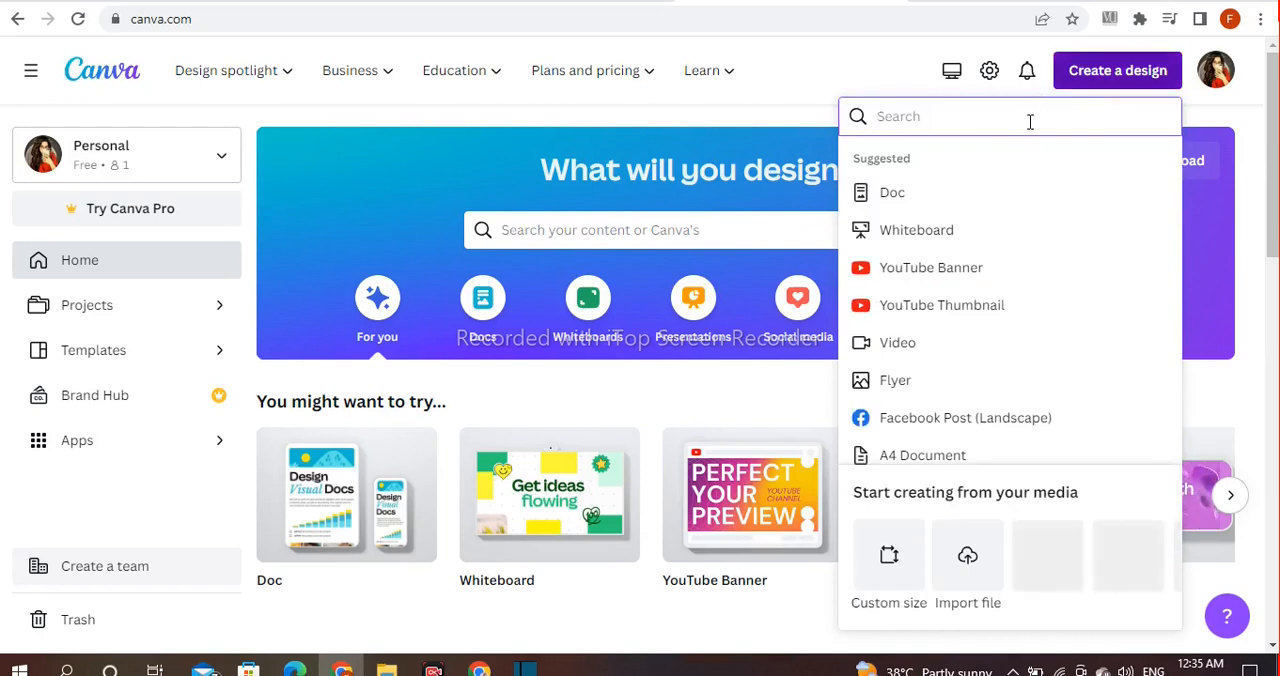
Step: Create a blank Social Media design at 1080 x 1080 px
type("social media")
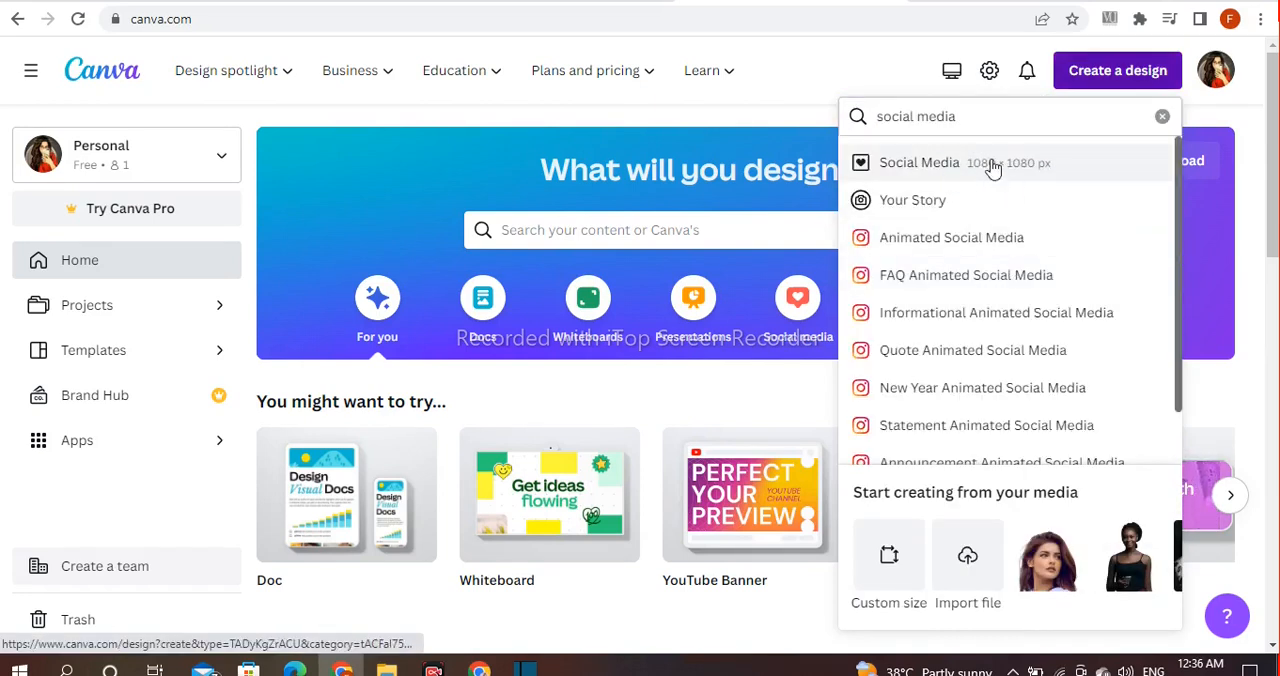
left_click(955, 174)
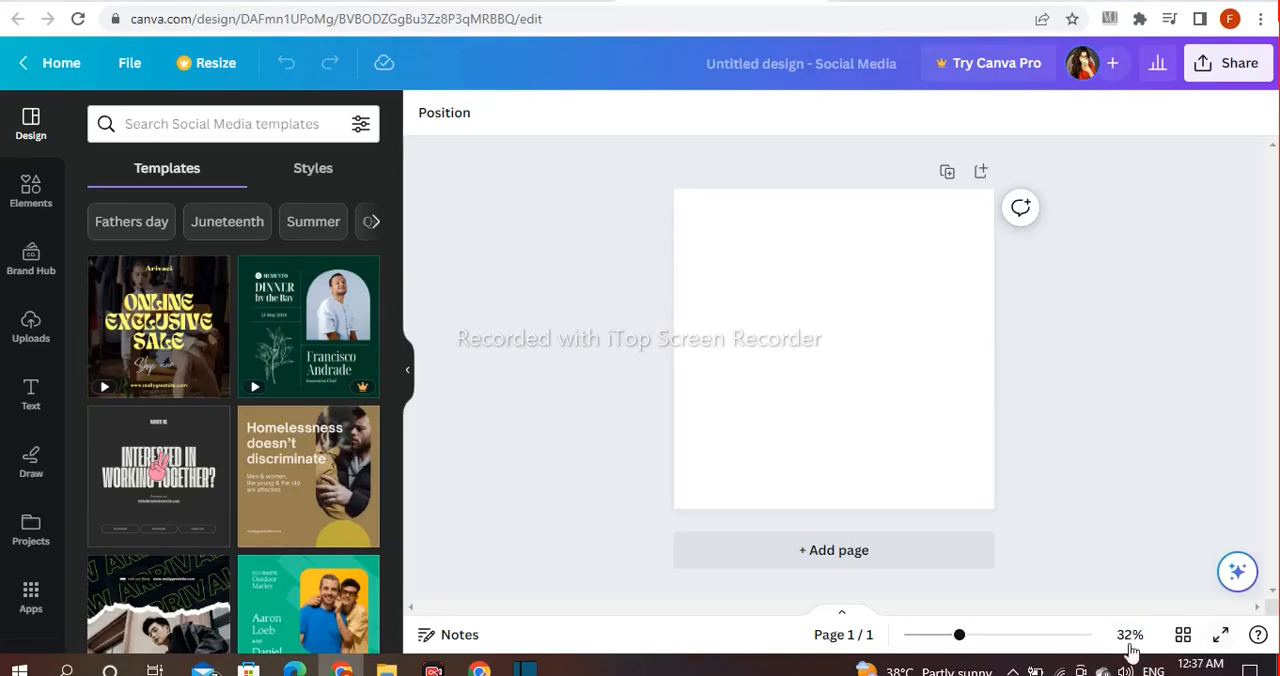
left_click_drag(965, 637, 973, 637)
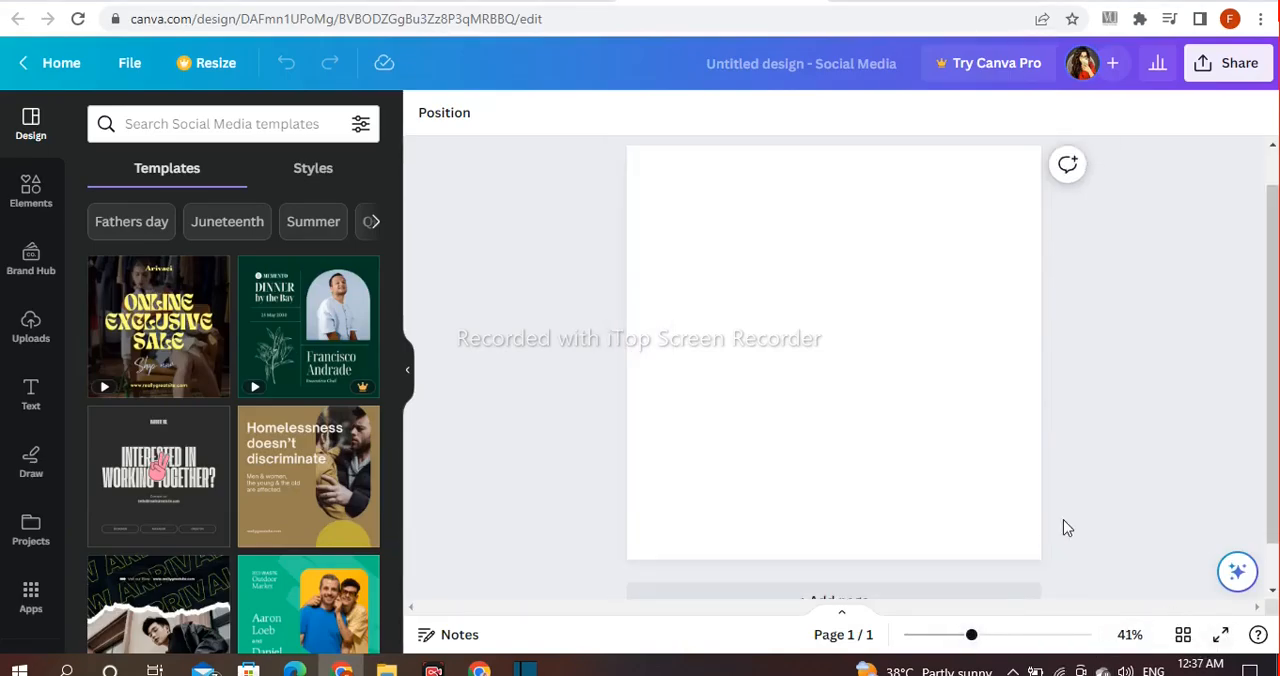
Step: Search the elements library for "orange" and show only the photo results
left_click(30, 190)
left_click(171, 122)
type("orange")
key("Return")
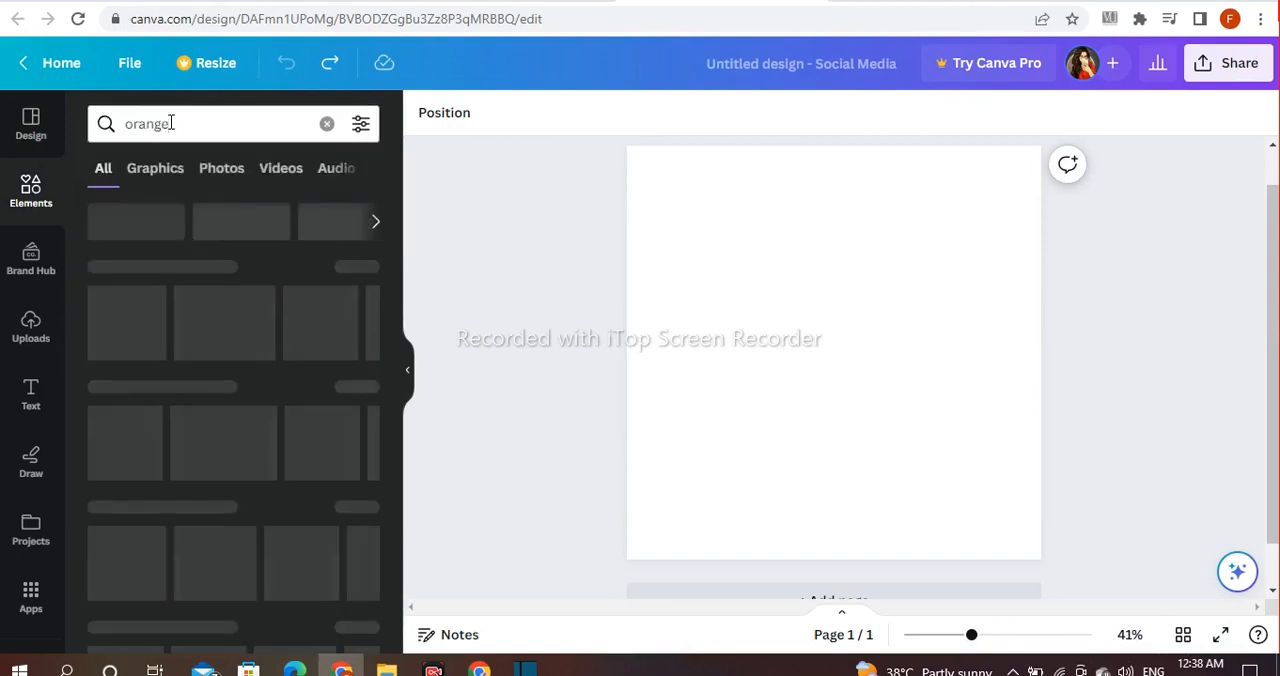
left_click(355, 397)
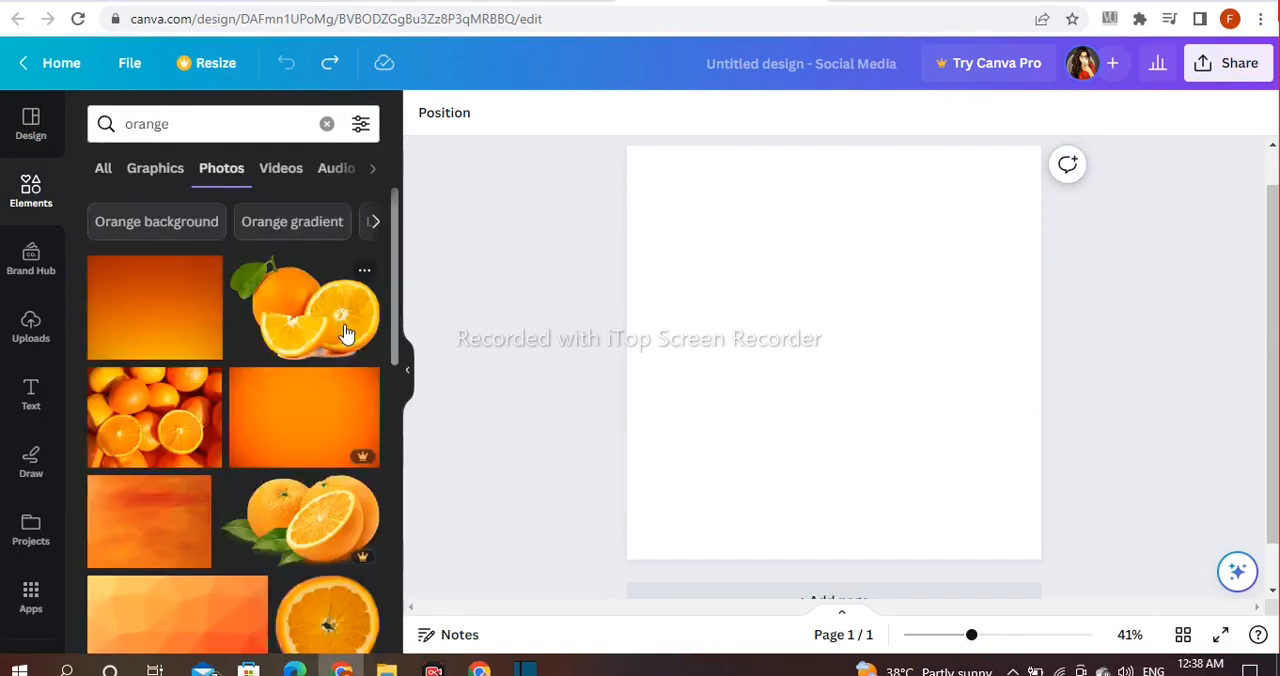
Step: Insert the orange and red brushed-paint texture photo and set it as the page background
scroll(343, 337, "down", 4)
scroll(345, 335, "down", 5)
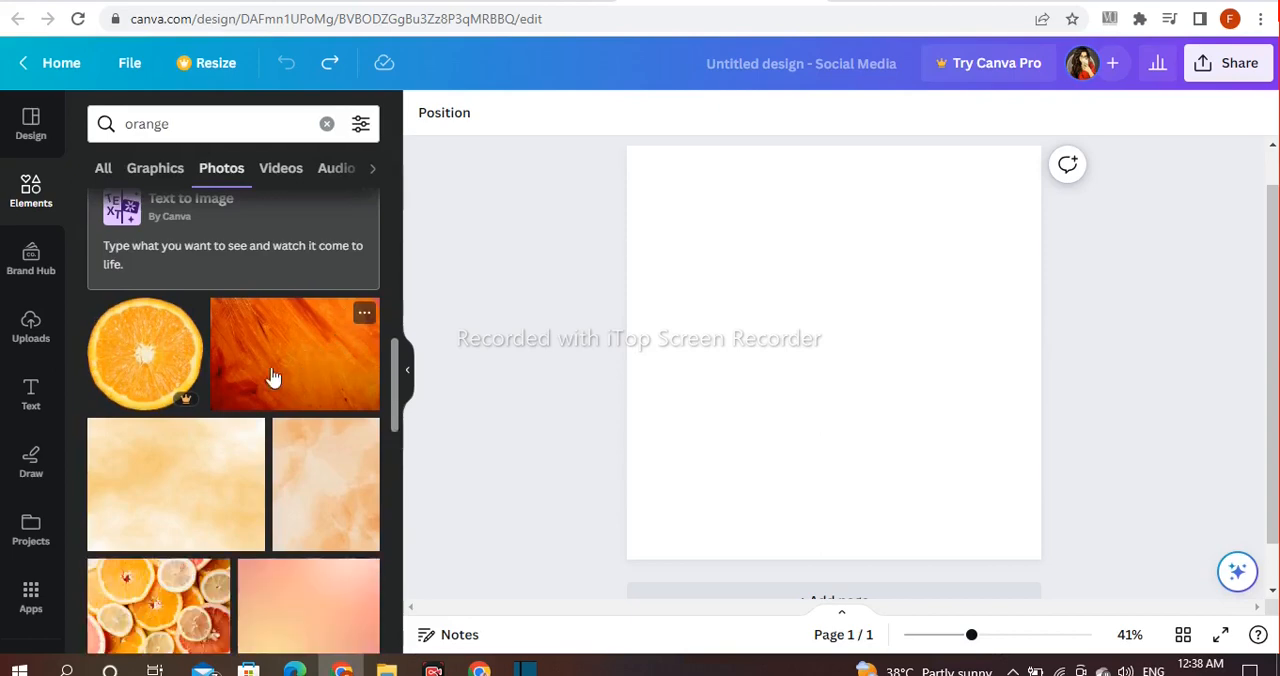
left_click(277, 377)
left_click(867, 195)
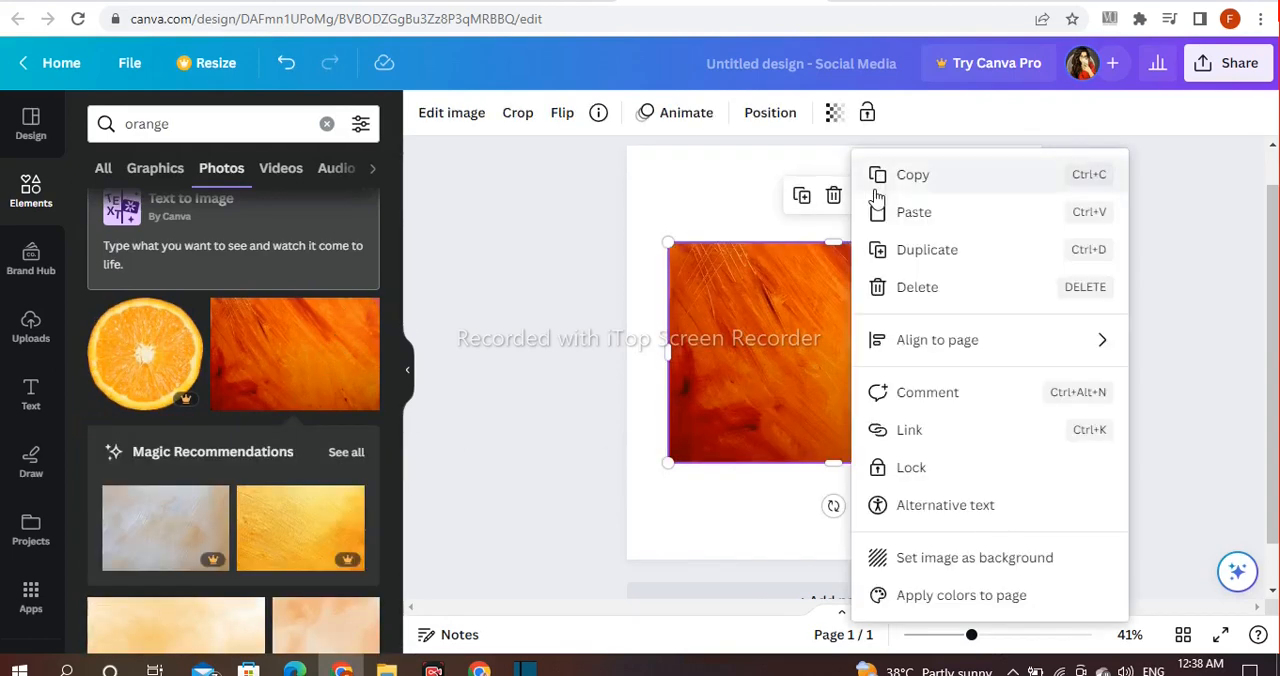
left_click(927, 568)
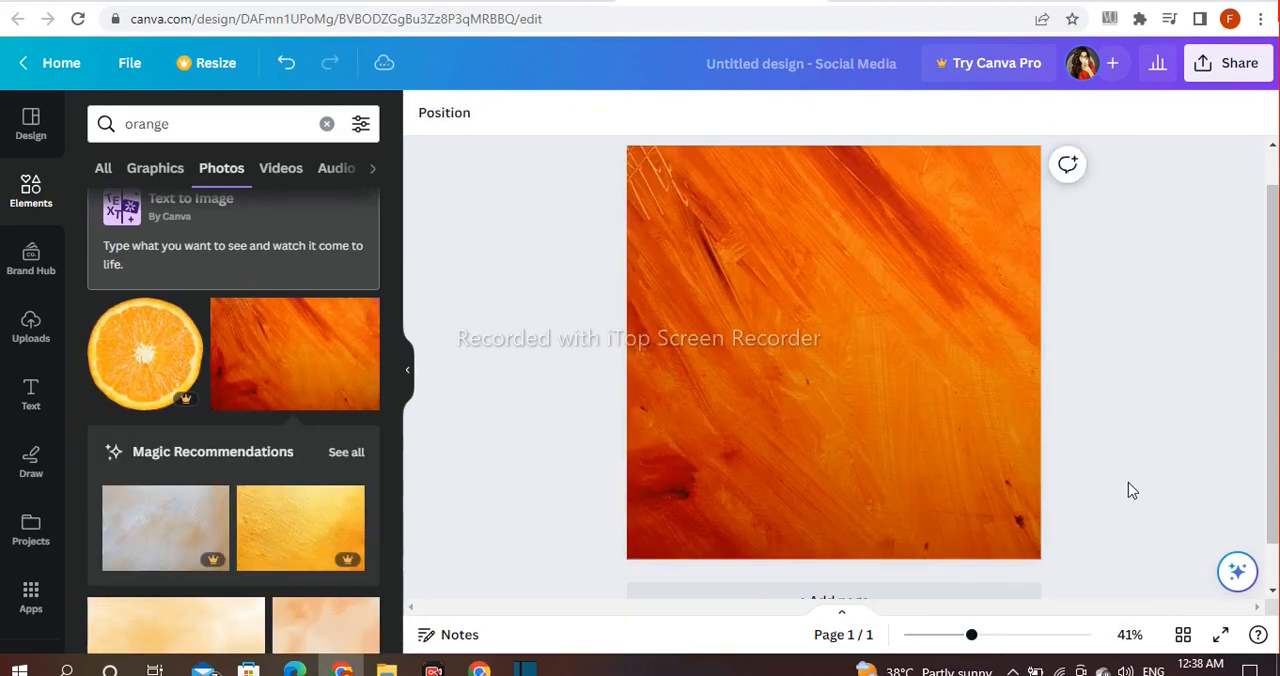
Step: Upload the chicken burger image and add it to the page
left_click(30, 325)
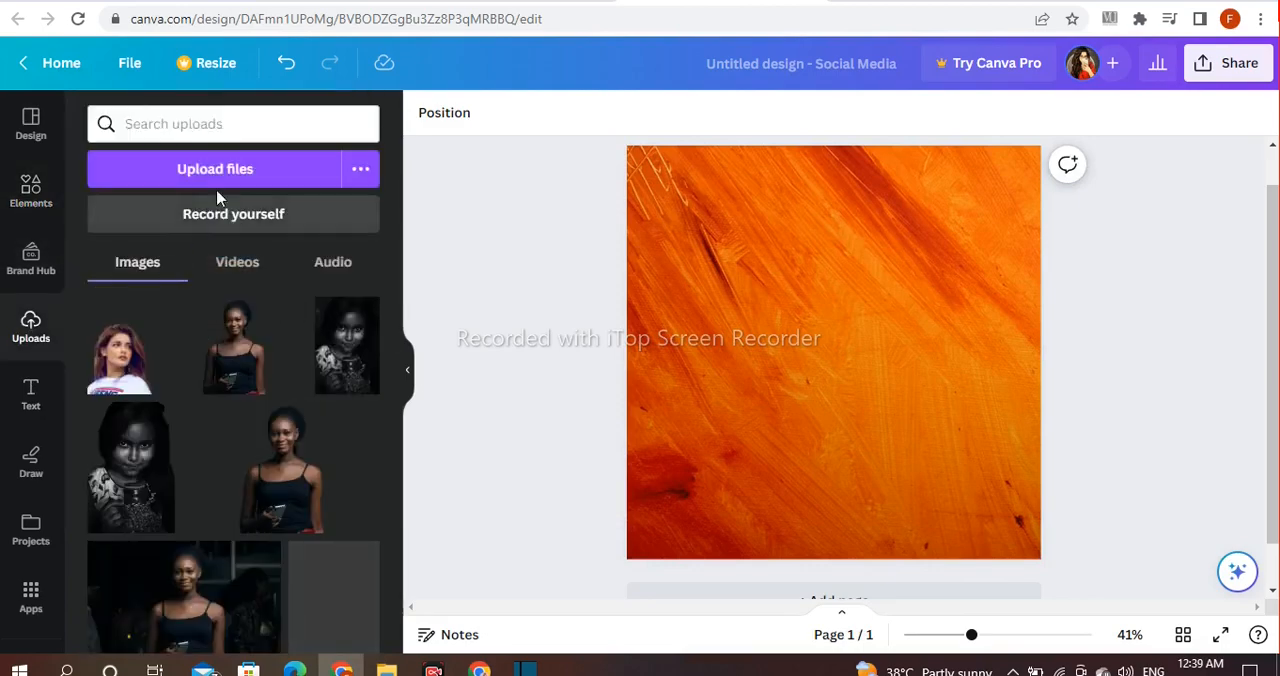
left_click(268, 178)
left_click(458, 420)
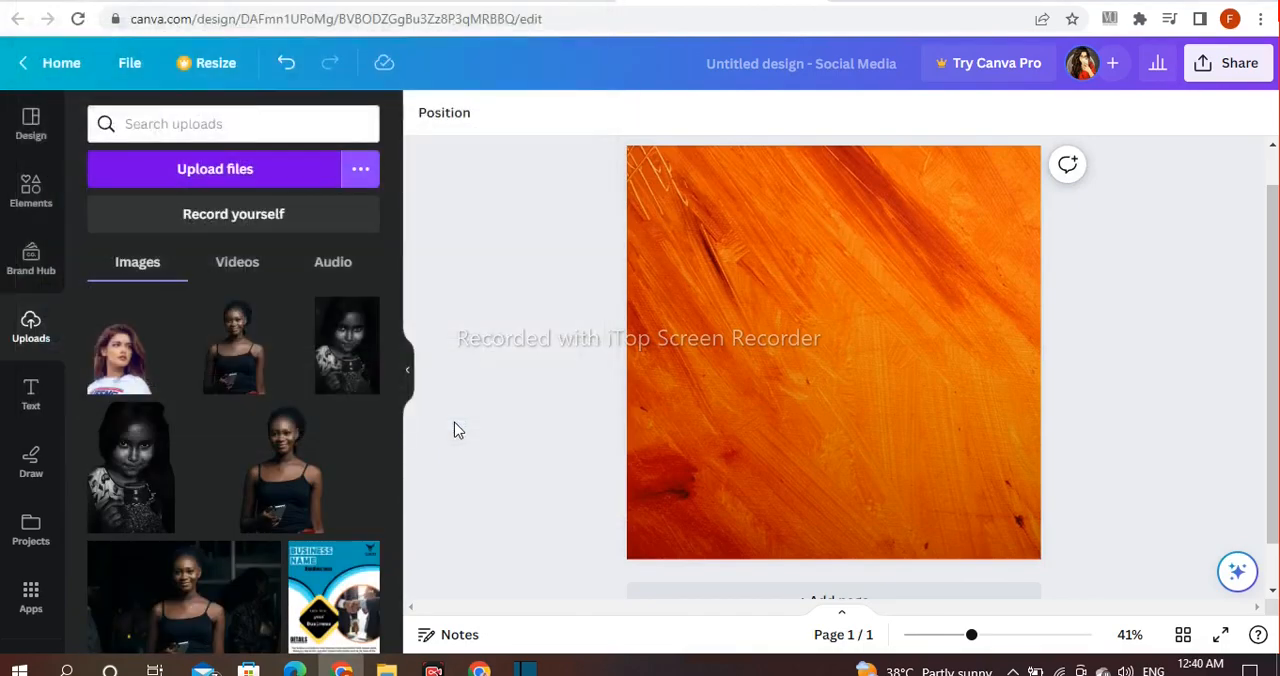
left_click(170, 360)
Step: Resize the burger image to about half the page width and place it near the page centre
left_click_drag(962, 350, 927, 350)
left_click_drag(820, 350, 841, 350)
left_click_drag(732, 438, 729, 443)
left_click(1134, 451)
left_click_drag(991, 643, 989, 640)
Step: Adjust the burger image to contrast 11, blur -71 and clarity 5
left_click(800, 380)
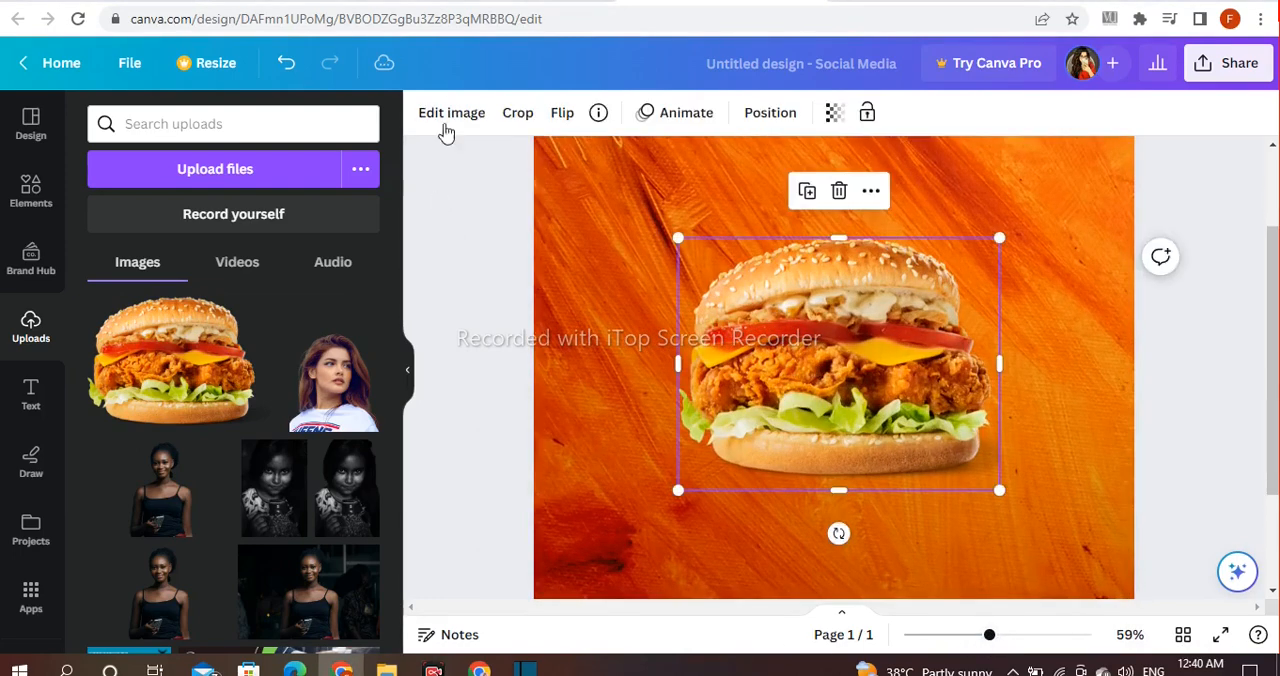
left_click(451, 114)
scroll(288, 298, "down", 3)
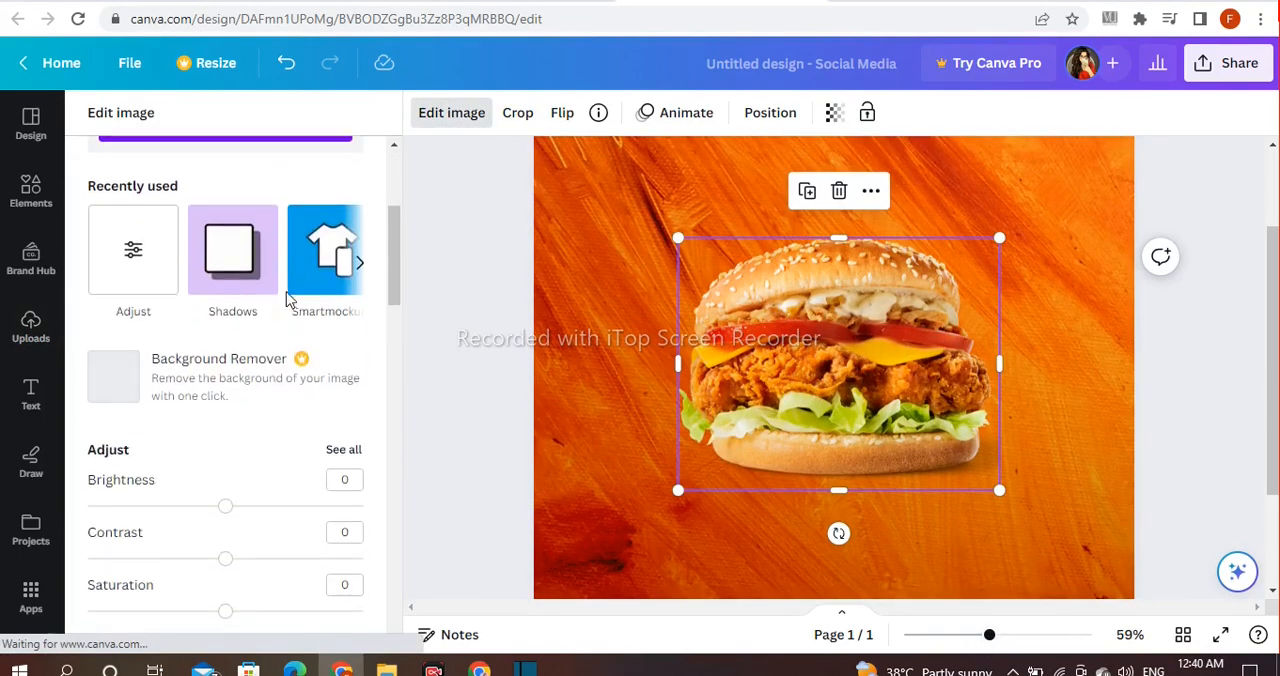
scroll(245, 315, "down", 2)
left_click(343, 263)
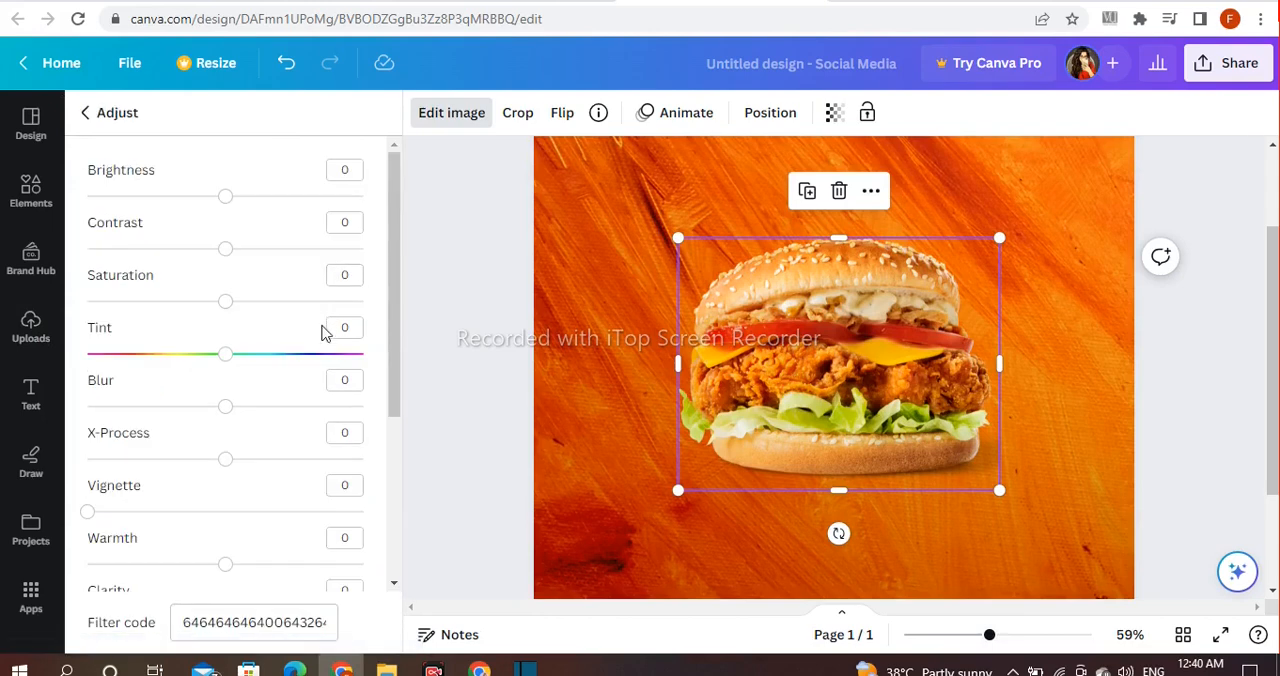
left_click_drag(227, 252, 238, 252)
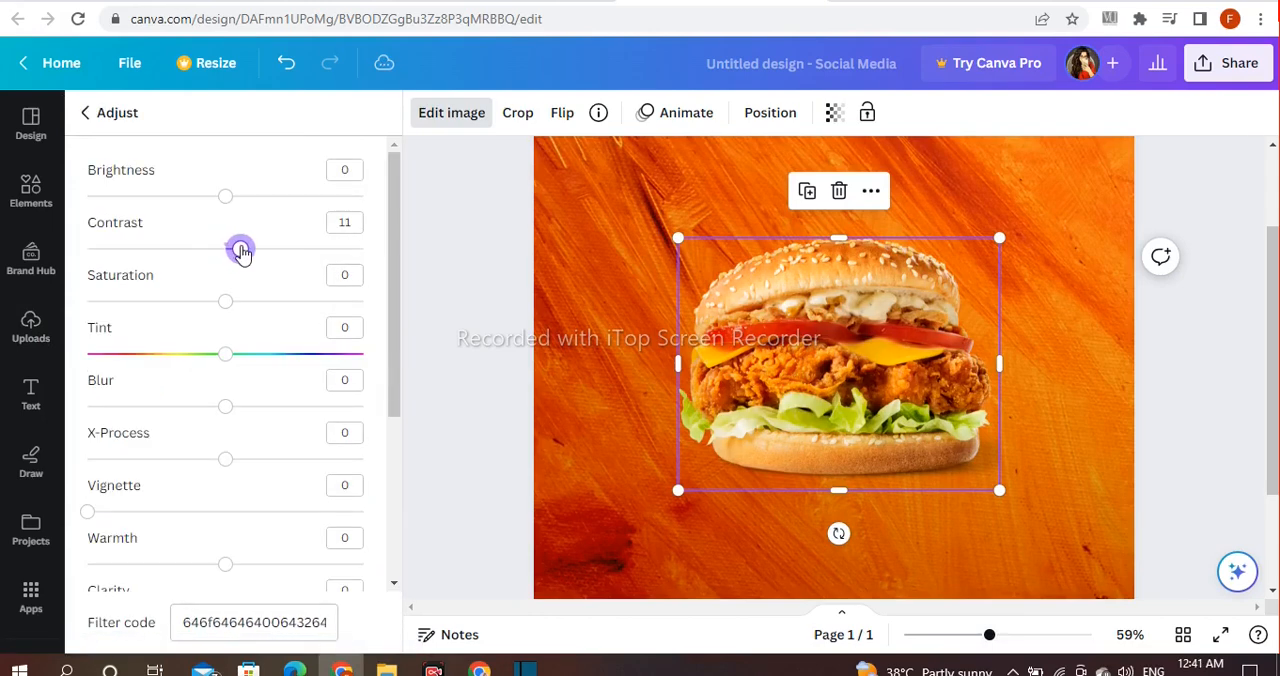
left_click_drag(225, 409, 126, 411)
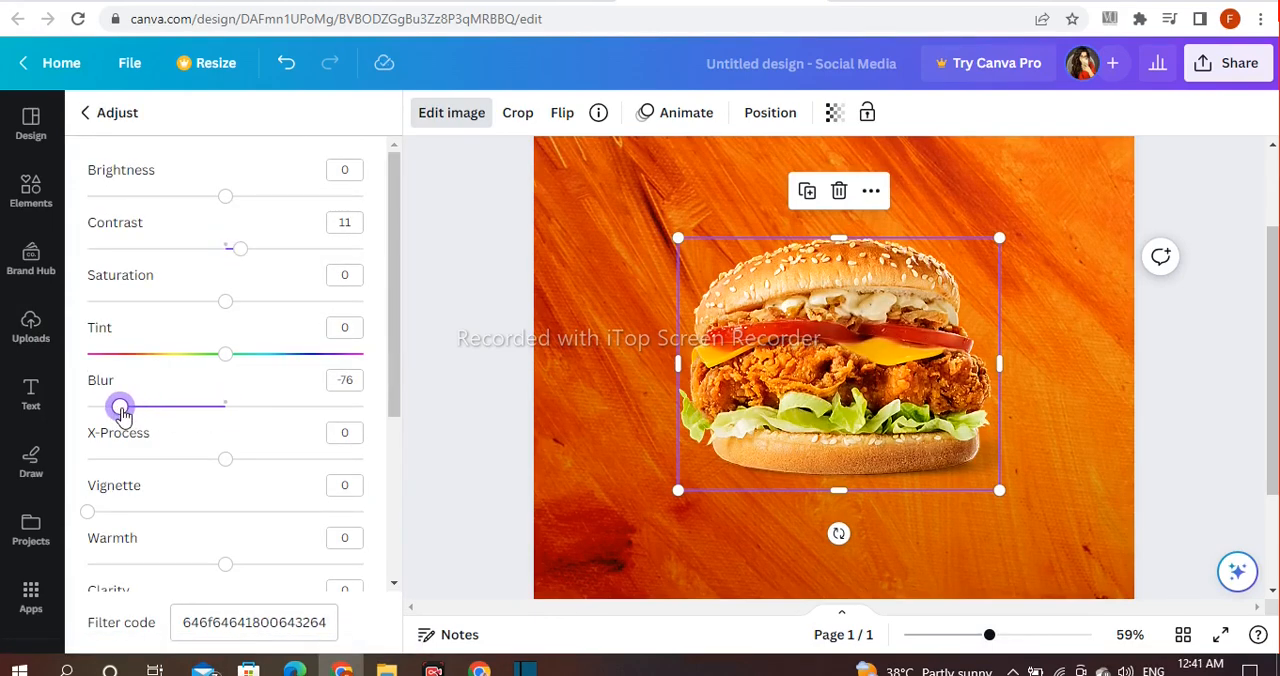
scroll(329, 368, "down", 2)
left_click_drag(88, 522, 100, 525)
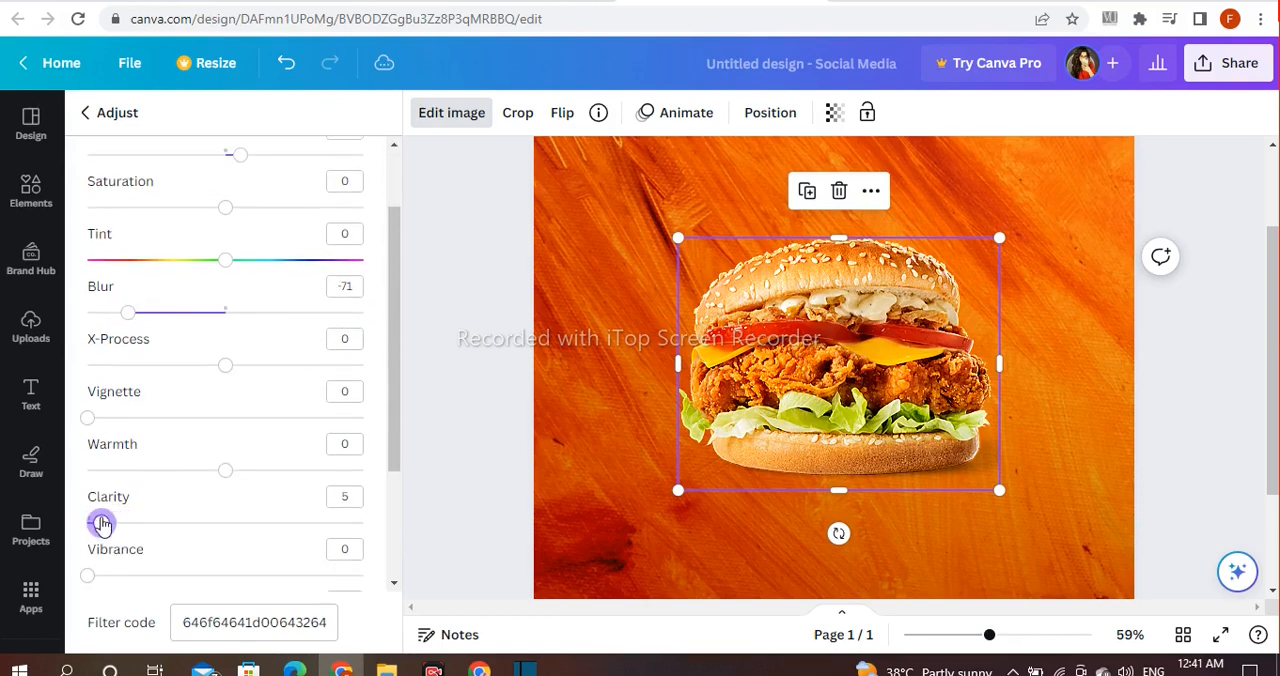
scroll(205, 427, "down", 4)
scroll(203, 425, "up", 6)
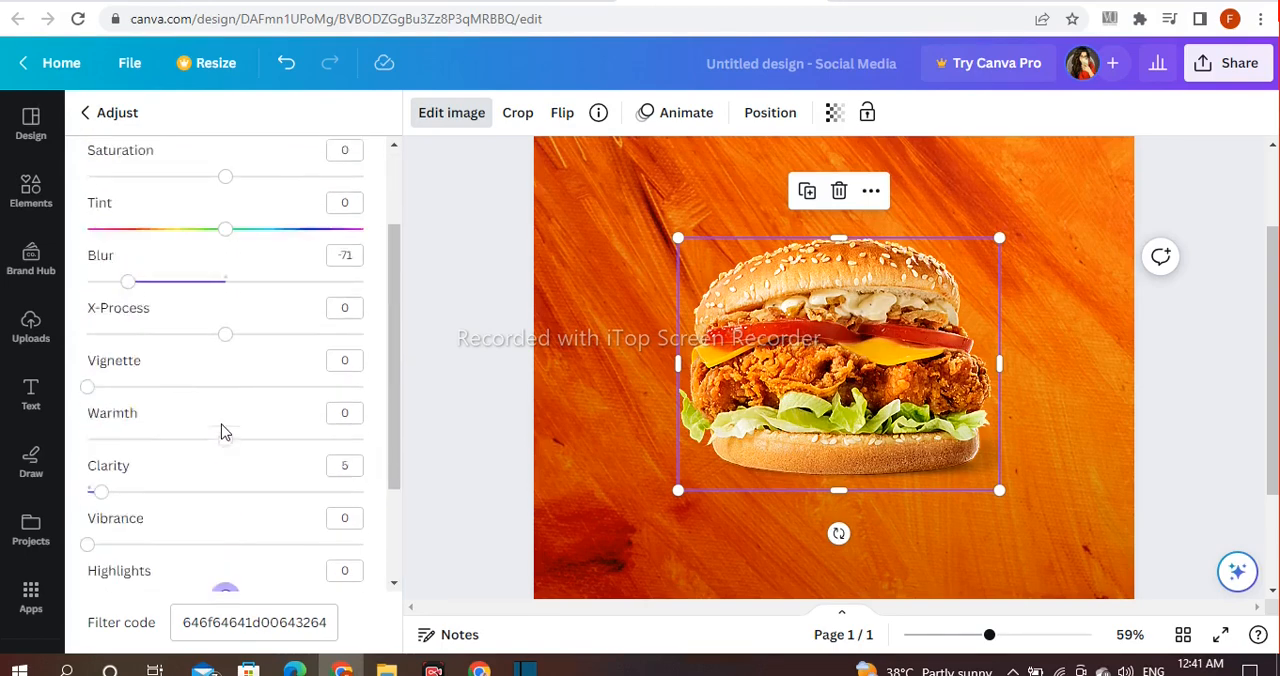
left_click(93, 122)
Step: Apply a Glow shadow in black to the burger image
scroll(200, 310, "up", 5)
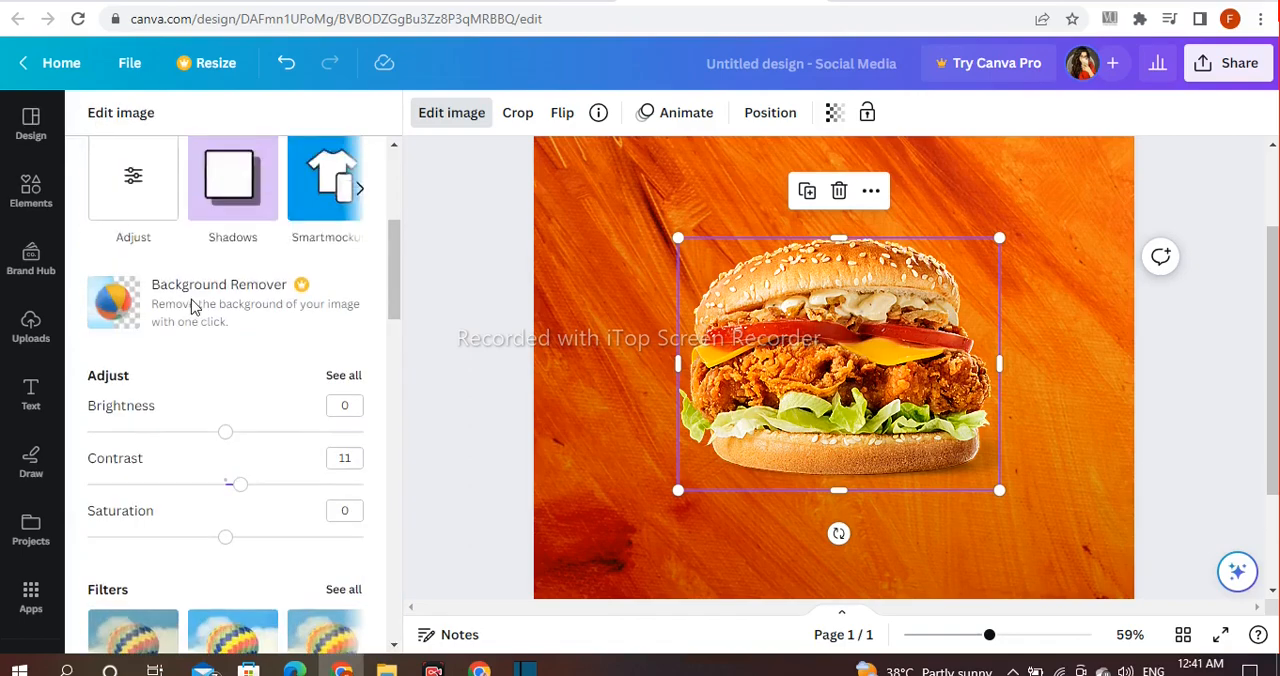
scroll(205, 316, "down", 2)
left_click(230, 355)
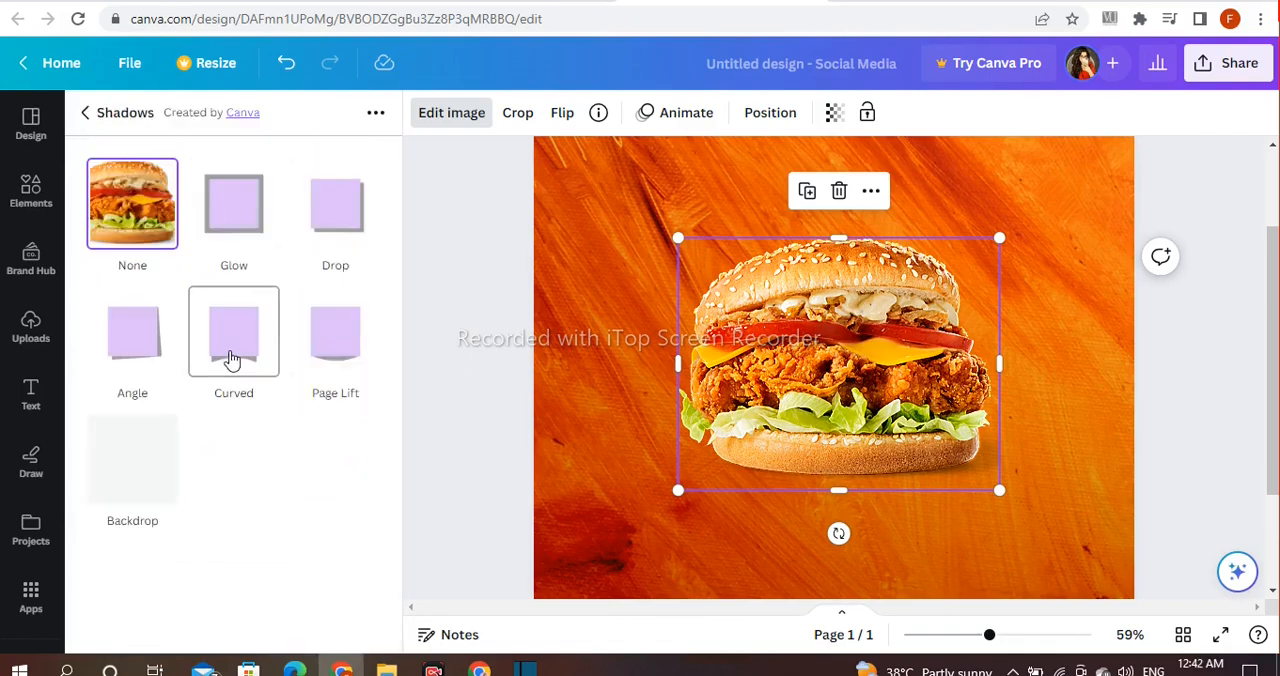
left_click(231, 207)
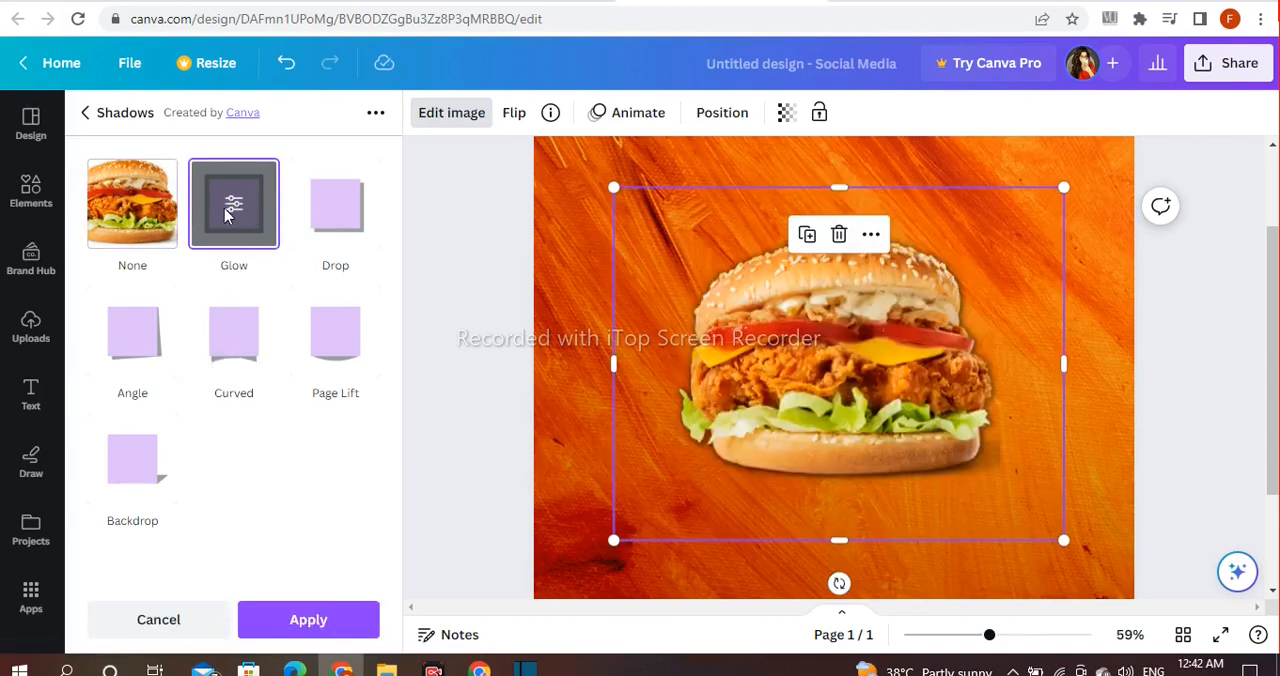
left_click(230, 208)
left_click(355, 360)
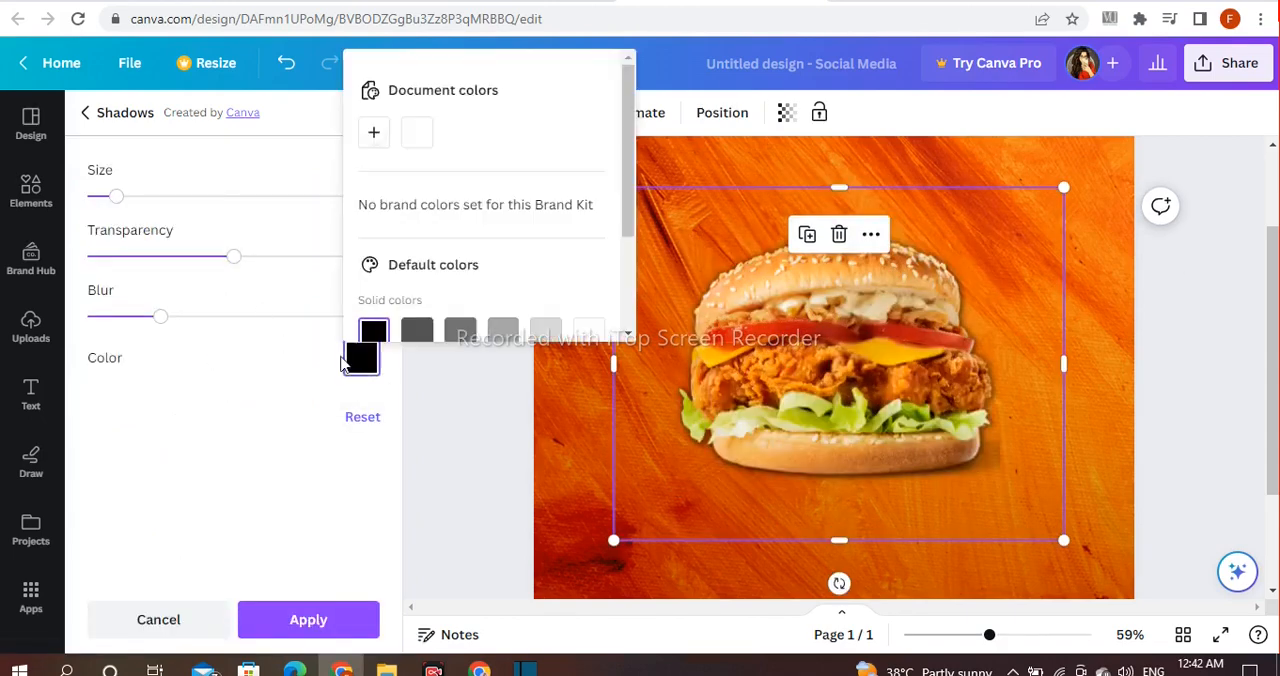
left_click(417, 135)
scroll(417, 150, "down", 3)
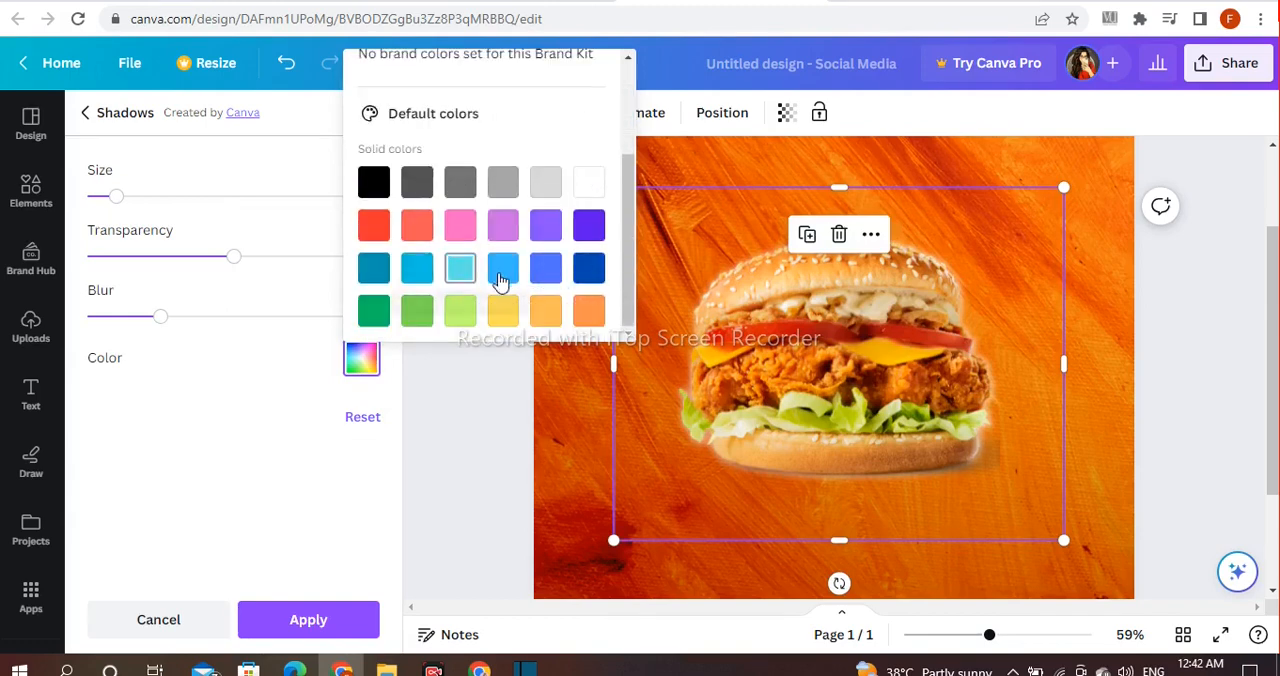
left_click(587, 312)
left_click(374, 183)
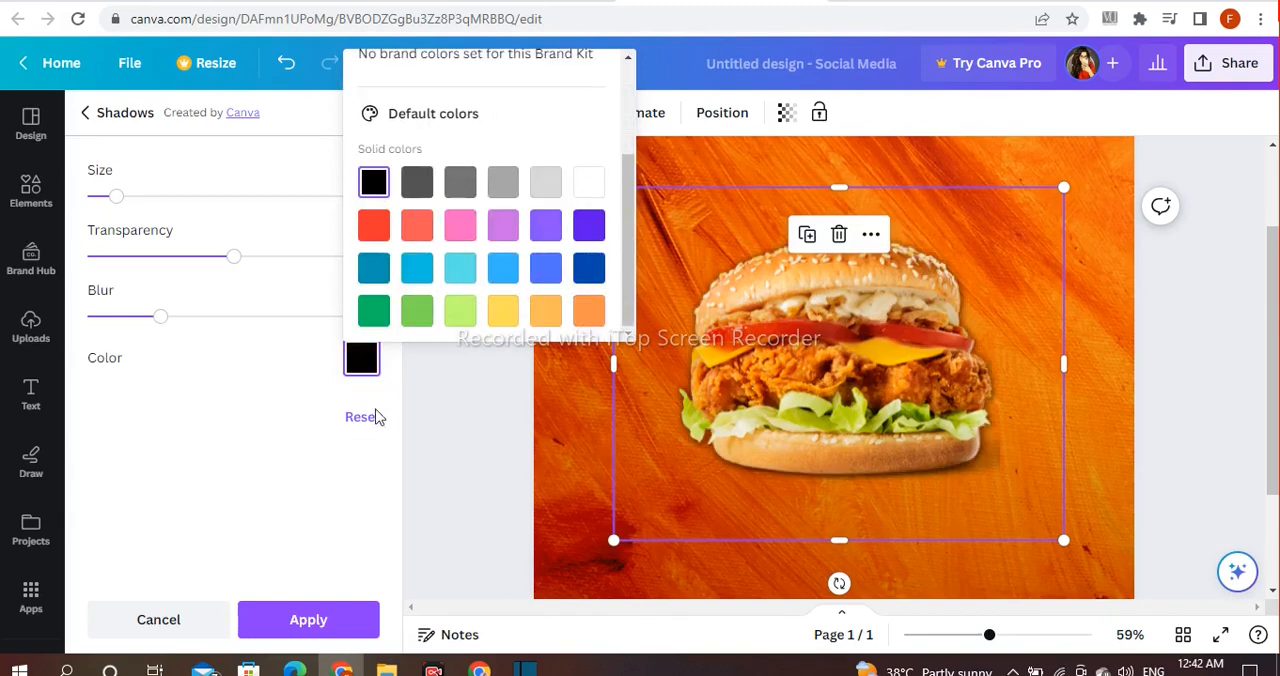
left_click(333, 609)
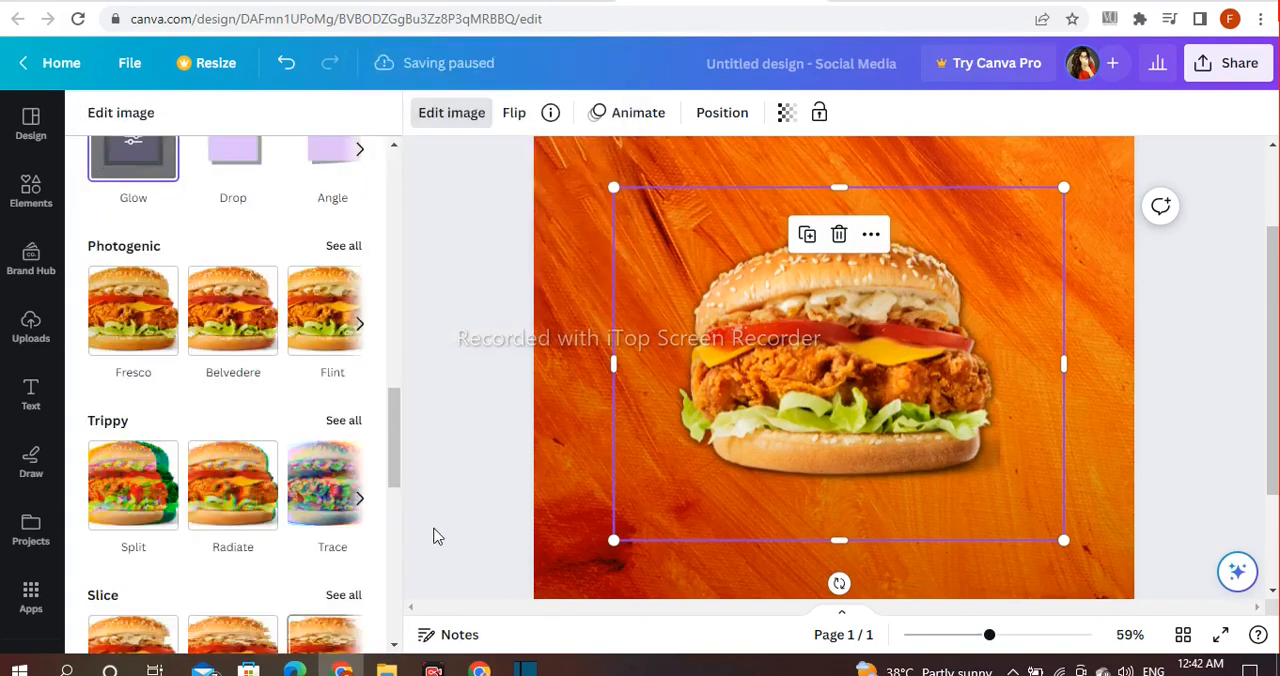
Step: Move the burger image slightly to the left on the page and deselect it
left_click(460, 435)
left_click_drag(806, 372, 808, 383)
left_click(1108, 372)
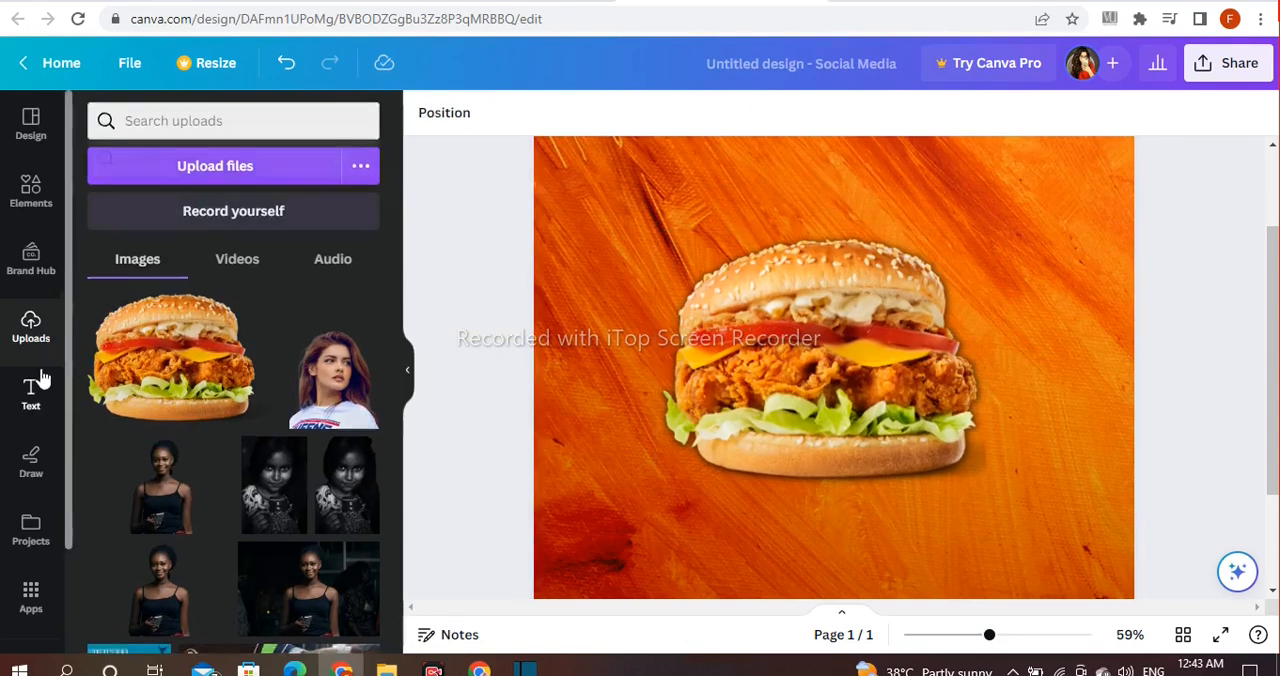
Step: Add a heading containing only the letter "B"
left_click(31, 392)
left_click(280, 363)
key("BackSpace")
type("B")
left_click(486, 323)
Step: Enlarge the letter B to font size 155 and move it over the burger's left part
left_click(838, 376)
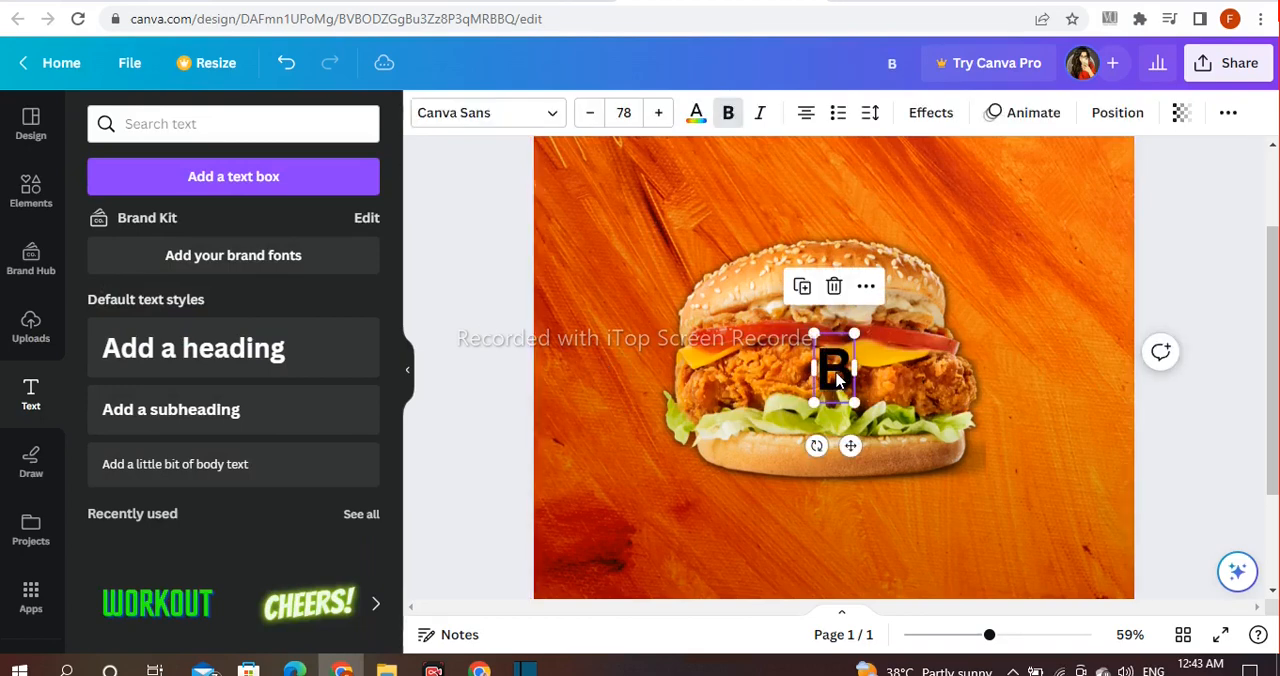
left_click_drag(785, 328, 760, 262)
left_click_drag(823, 342, 730, 320)
Step: Recolour the letter B with a custom dark green and move it beside the burger's upper-left edge
left_click(696, 112)
scroll(295, 382, "down", 3)
left_click(107, 559)
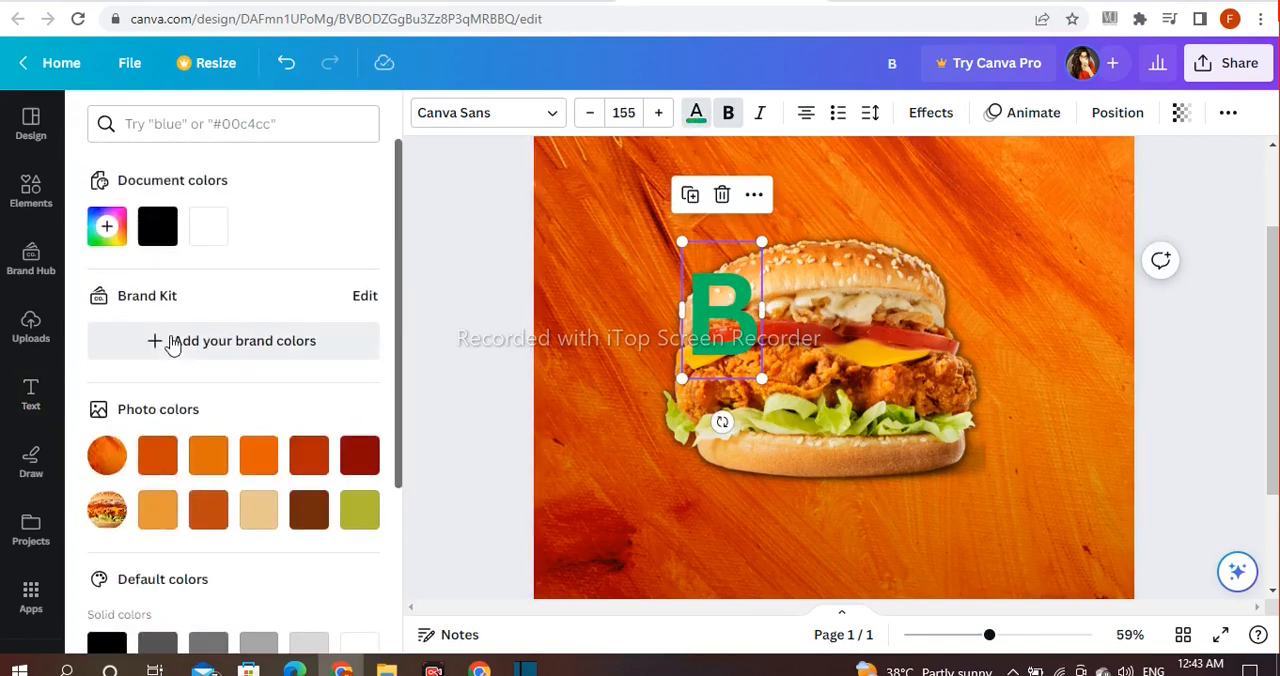
left_click(106, 226)
left_click(346, 306)
left_click_drag(346, 306, 288, 329)
left_click(473, 274)
left_click_drag(689, 310, 623, 286)
Step: Give the letter B a Shadow text effect in black
left_click(929, 114)
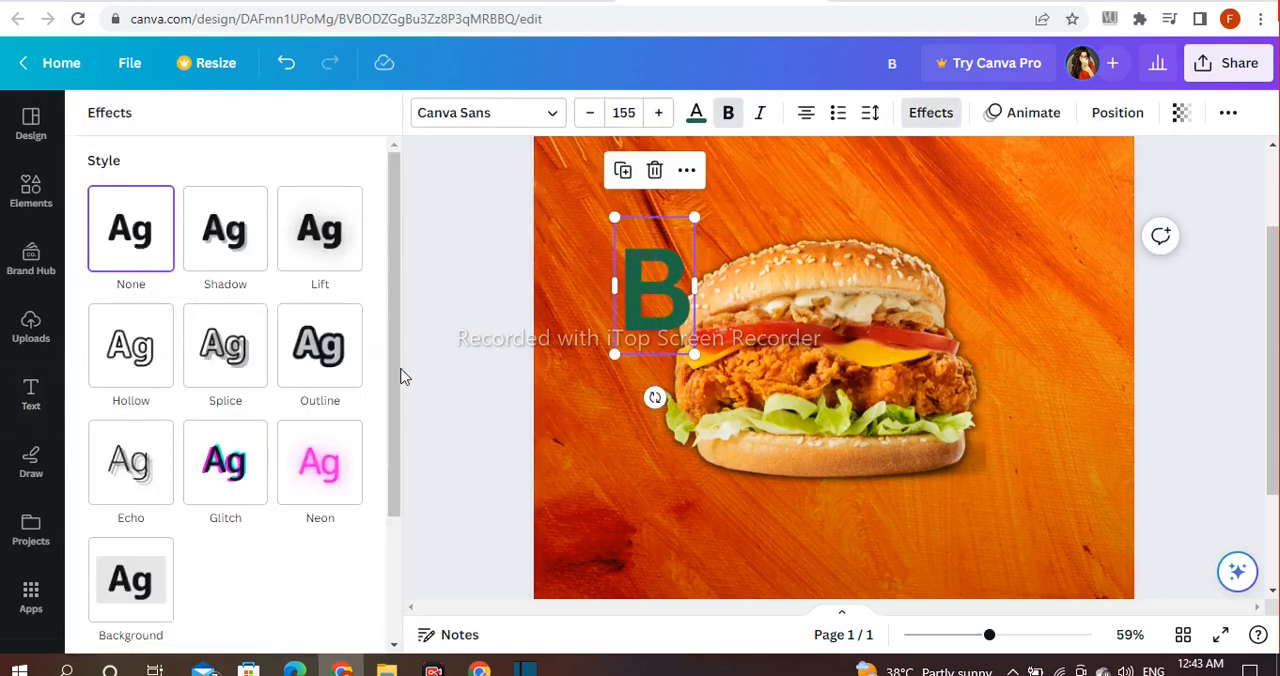
left_click(226, 240)
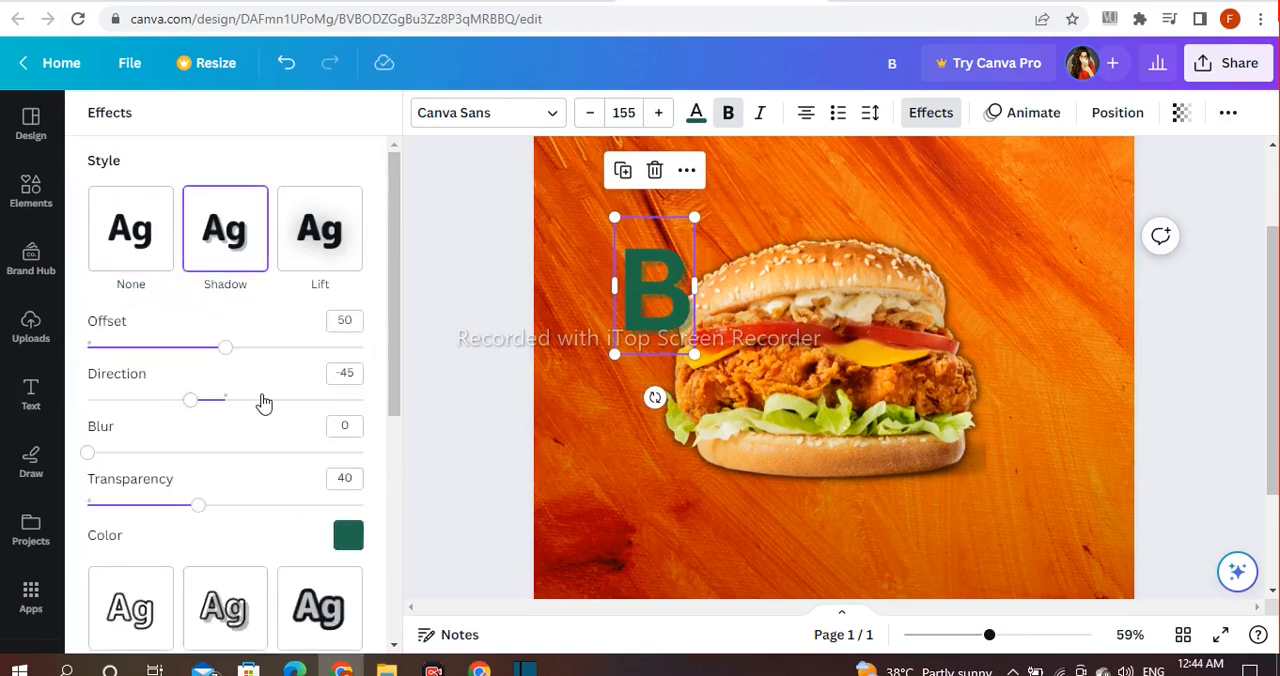
scroll(300, 430, "down", 1)
left_click(348, 442)
scroll(147, 258, "down", 3)
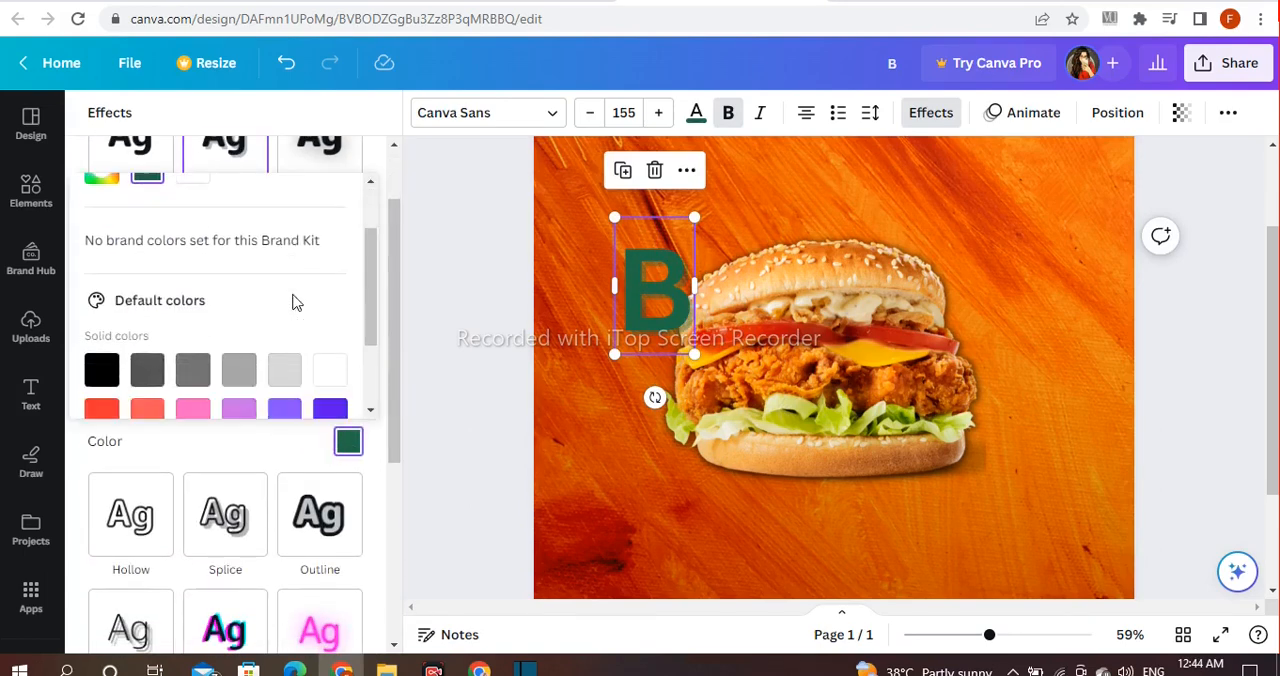
left_click(101, 265)
scroll(251, 277, "up", 3)
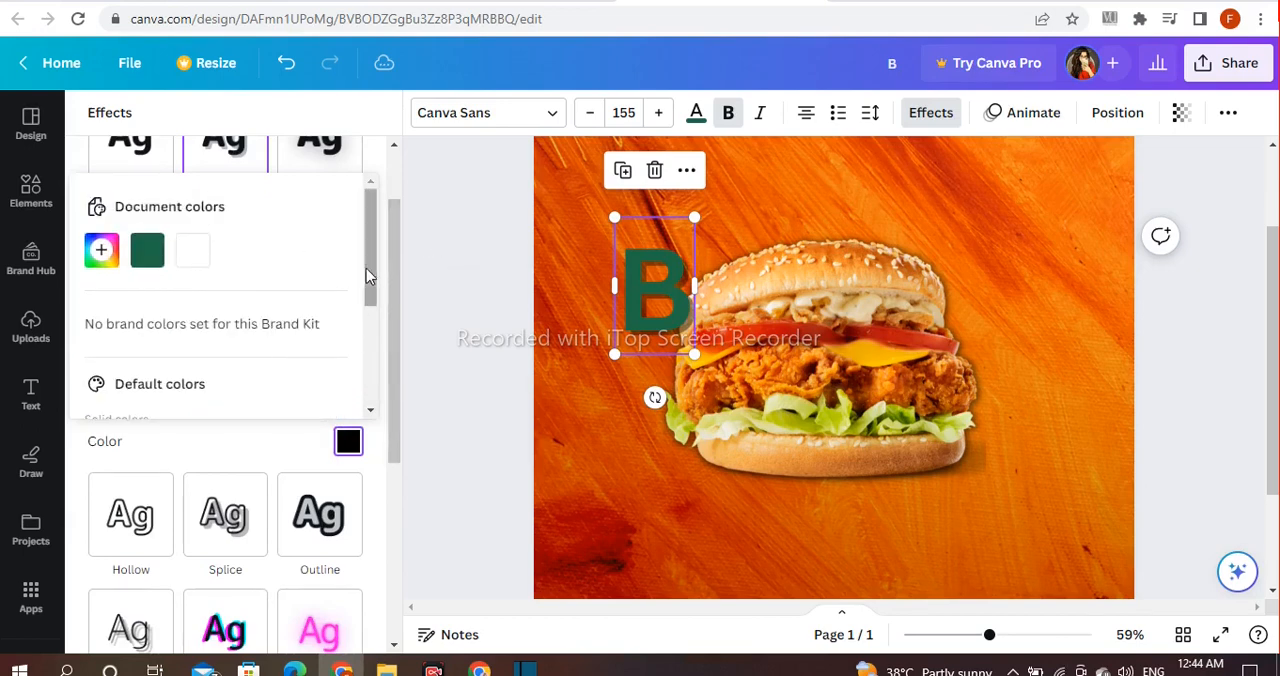
Step: Set the letter's shadow to offset 43, direction -61, blur 19 and transparency 77
scroll(362, 305, "up", 1)
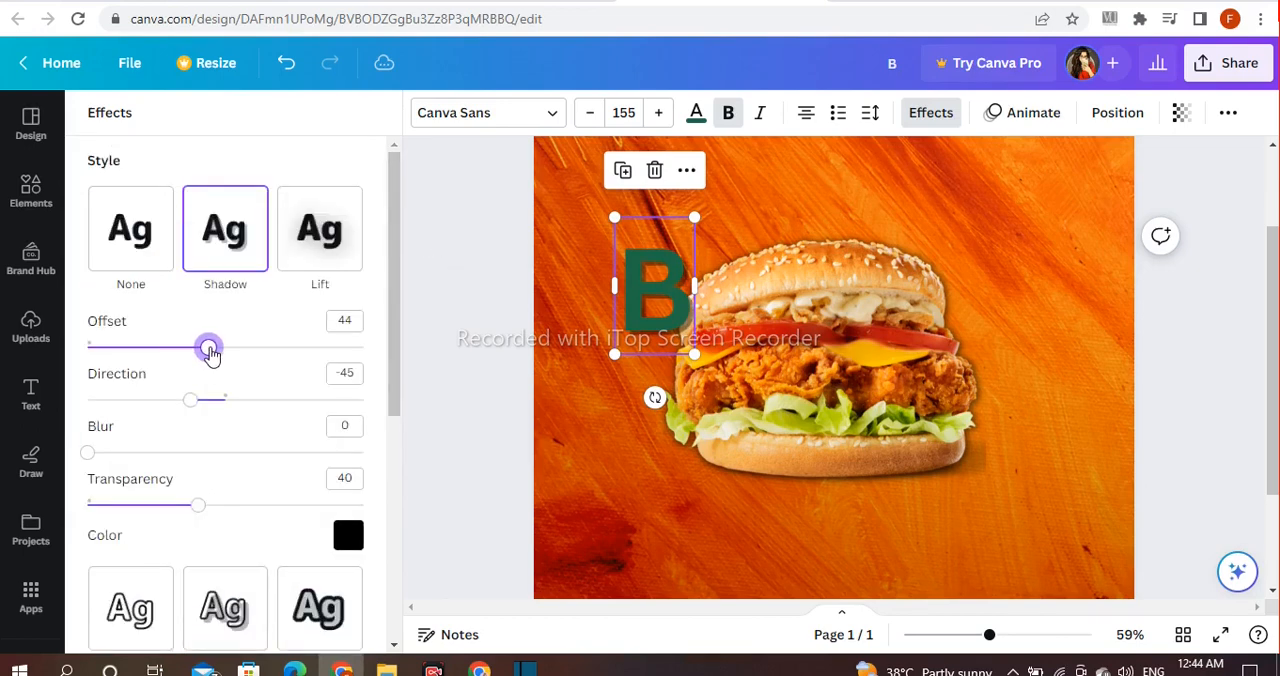
left_click_drag(194, 396, 175, 399)
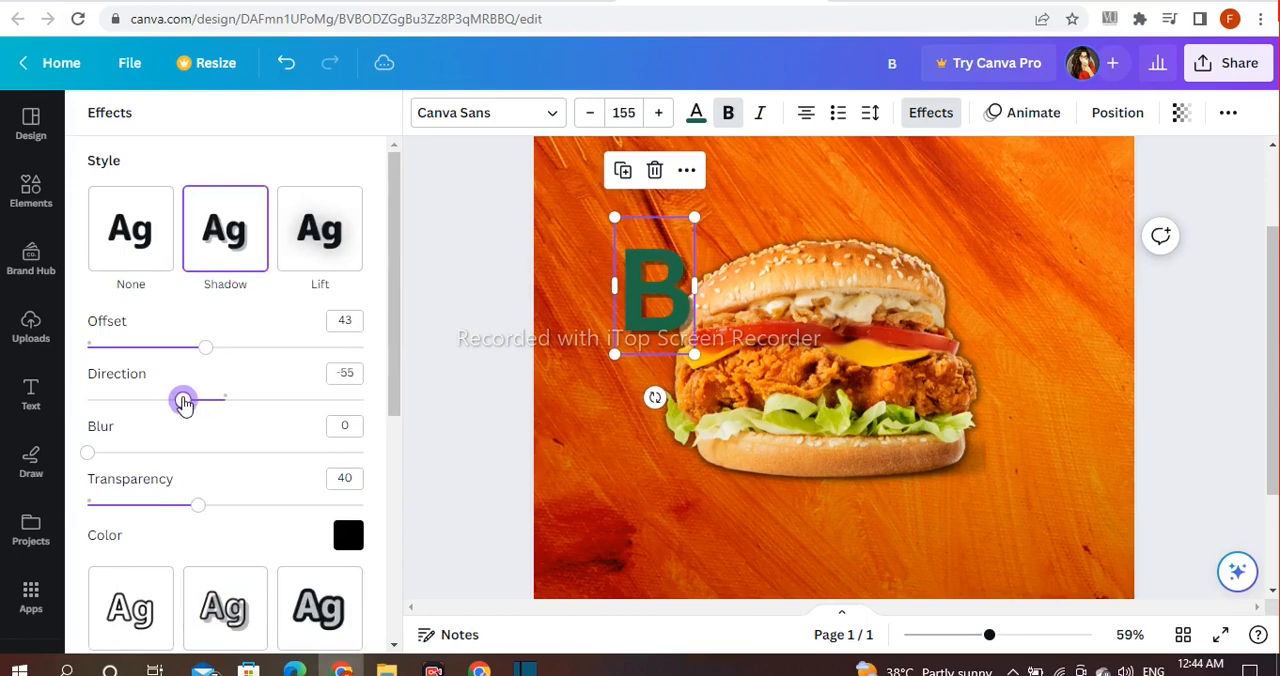
mouse_move(89, 453)
left_mouse_down()
mouse_move(115, 454)
mouse_move(91, 455)
left_mouse_up()
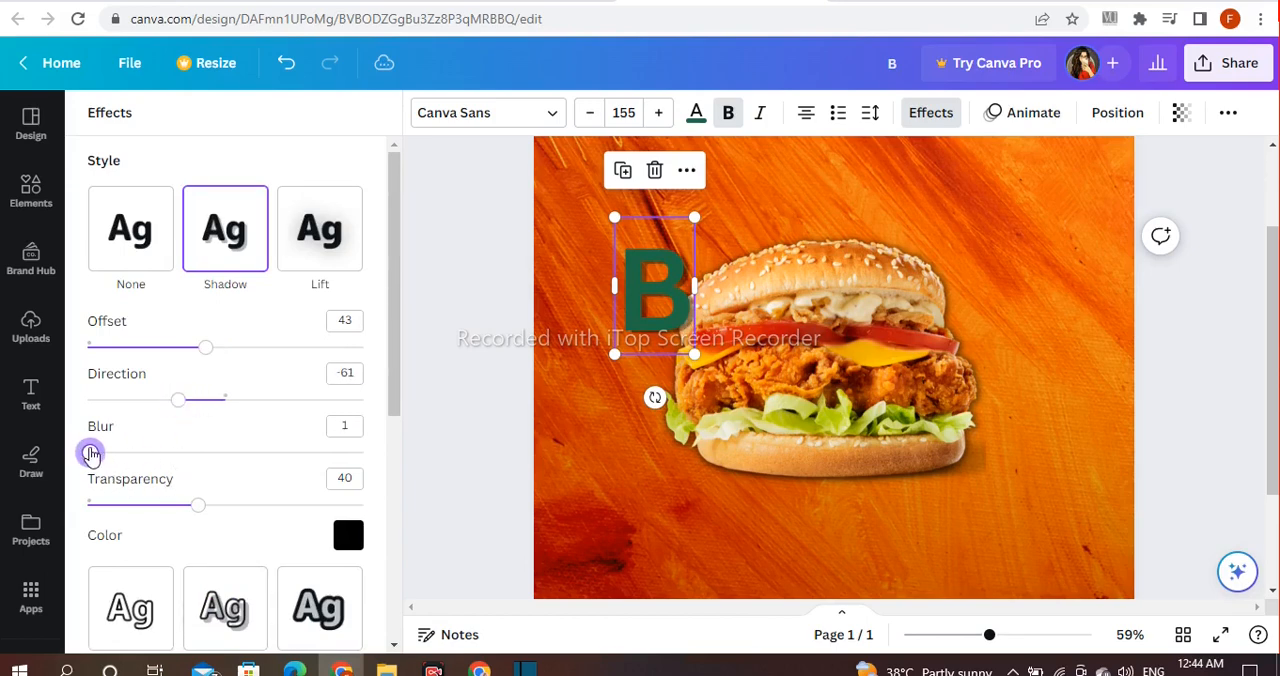
left_click_drag(198, 505, 258, 509)
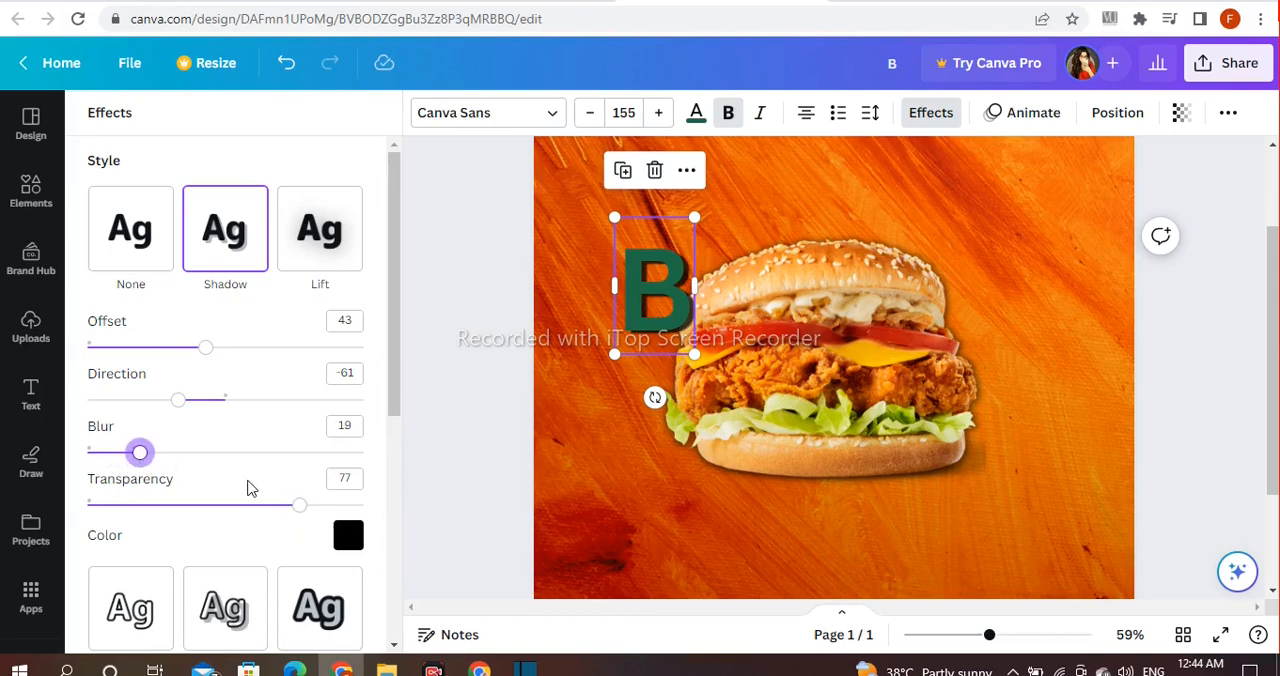
Step: Set the letter B's shadow direction to -55 and increase the shadow's transparency
left_click_drag(306, 510, 326, 510)
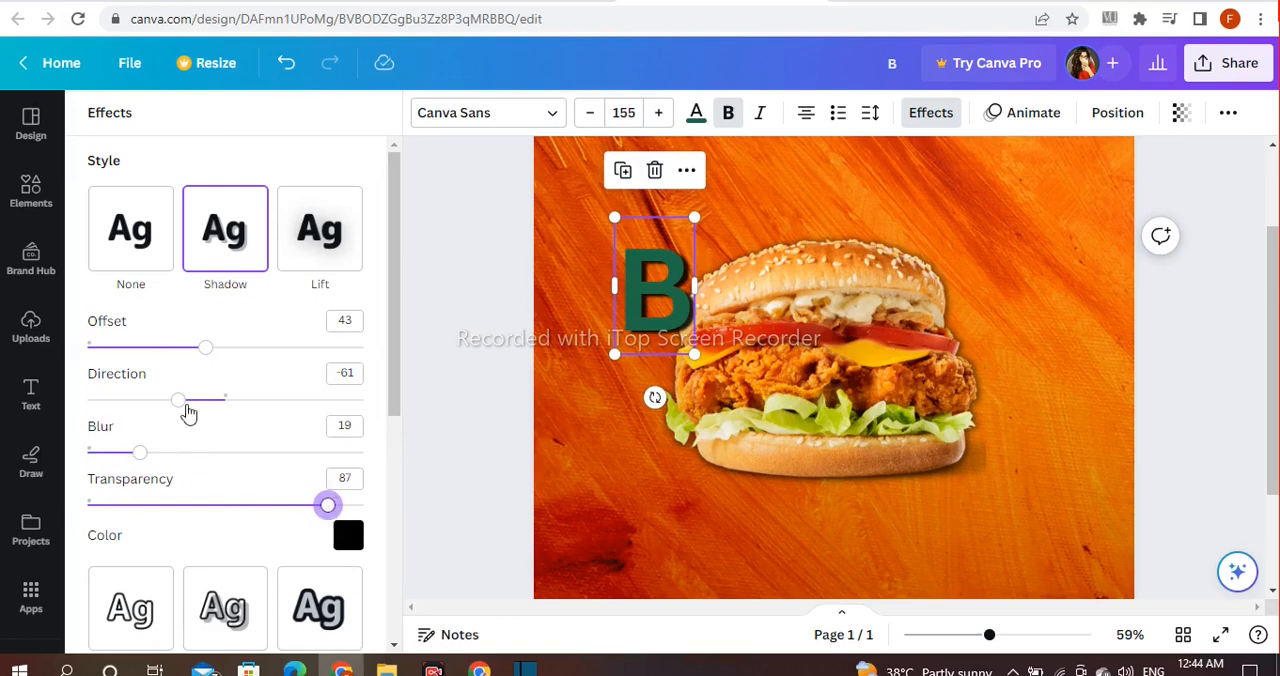
mouse_move(185, 405)
left_mouse_down()
mouse_move(133, 402)
mouse_move(175, 405)
left_mouse_up()
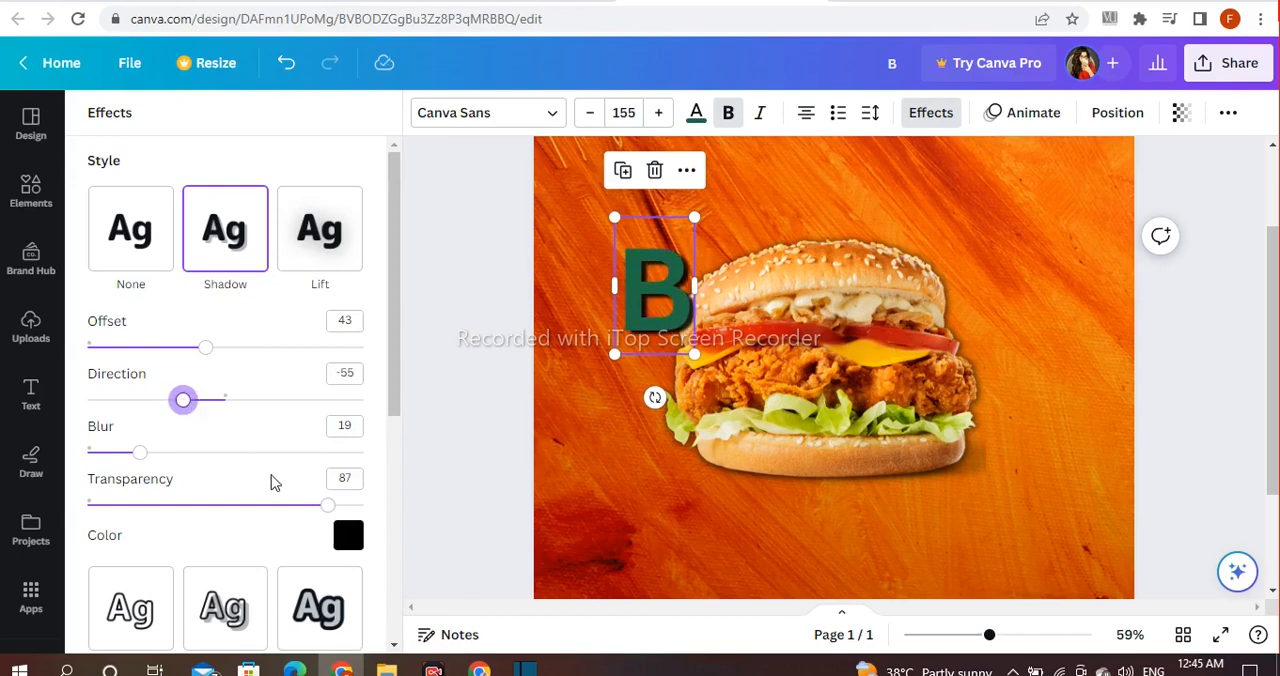
left_click_drag(333, 512, 342, 509)
left_click(444, 438)
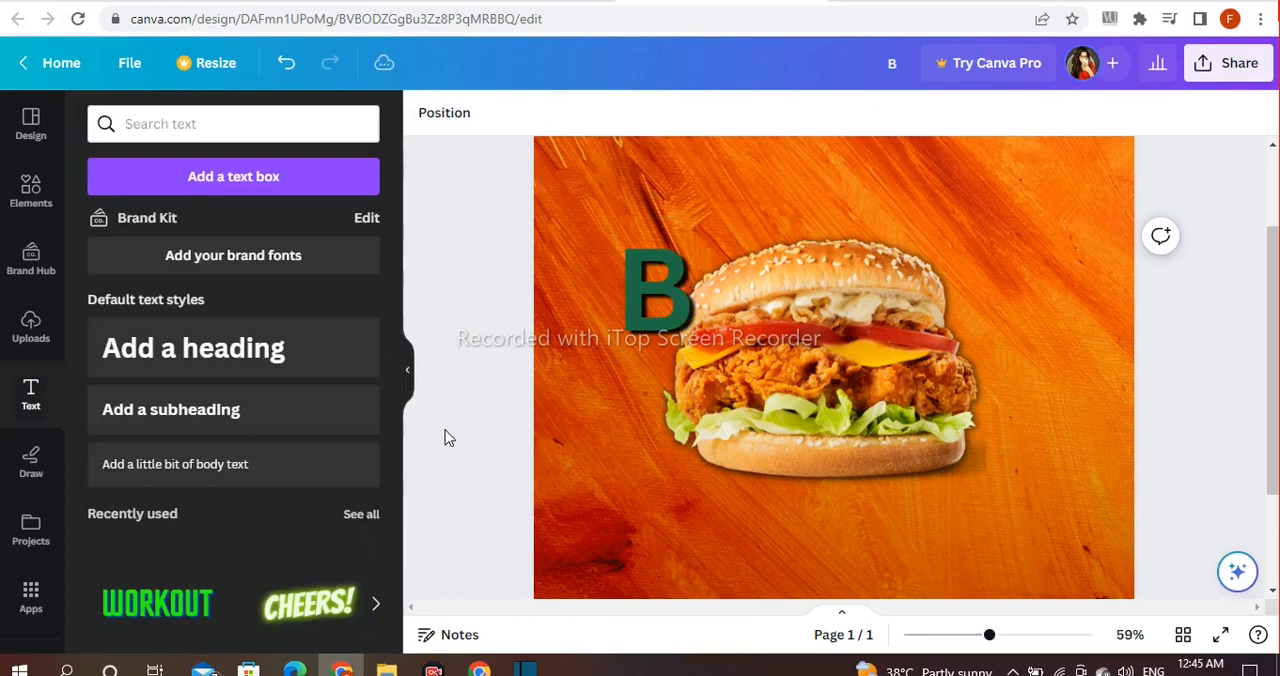
Step: Move the letter B onto the top bun's upper-left edge and send it backward behind the burger
left_click(640, 306)
left_click_drag(608, 354, 606, 360)
left_click_drag(624, 289, 688, 250)
right_click(754, 419)
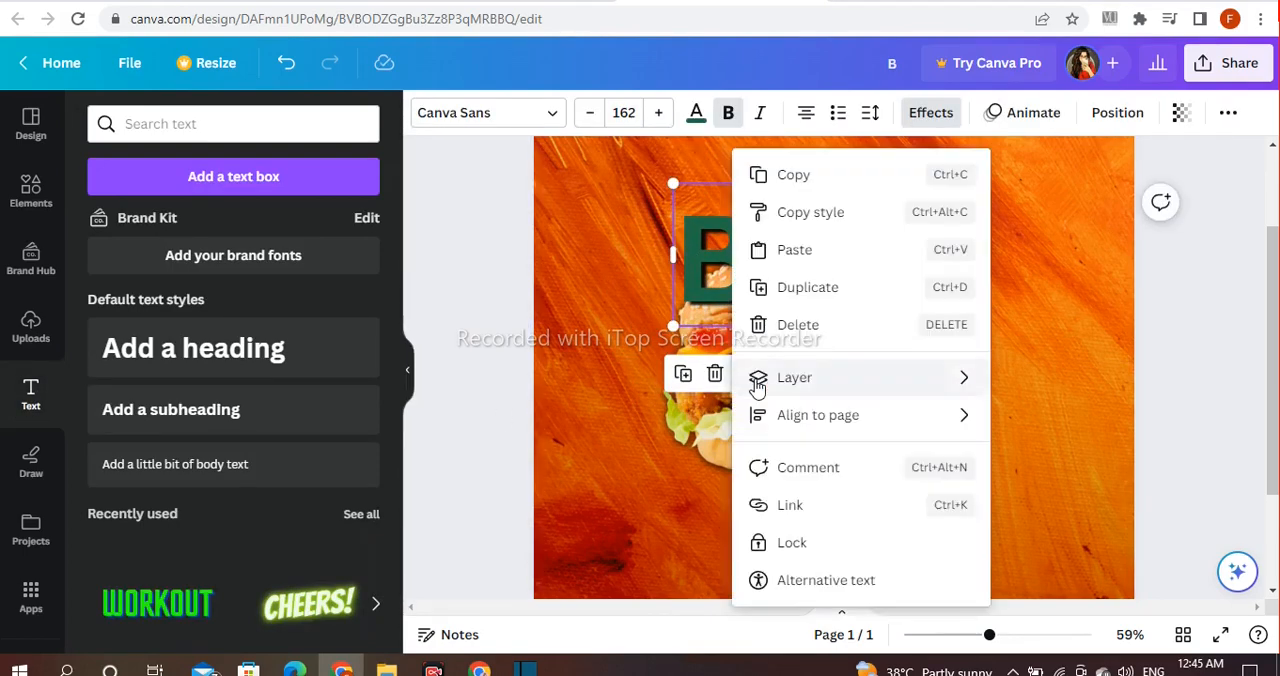
mouse_move(967, 386)
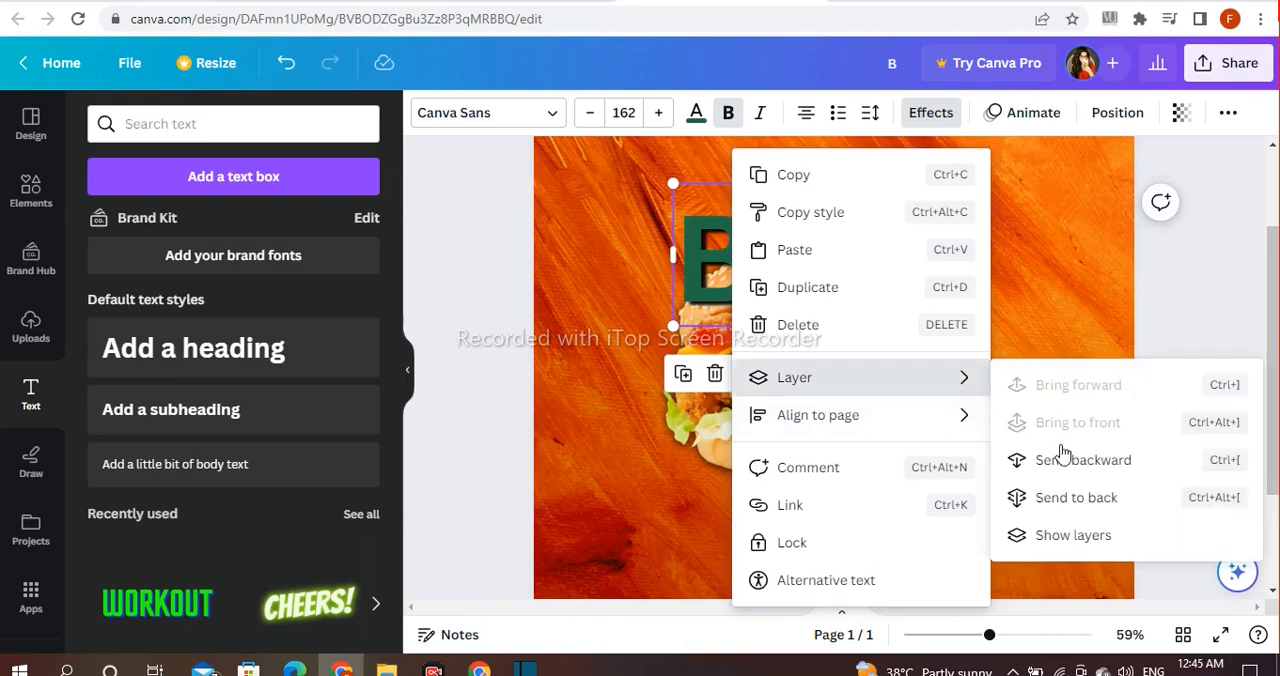
left_click(1060, 457)
Step: Raise the letter B above the bun at font size 157 and tilt it slightly counterclockwise
left_click_drag(700, 219, 704, 194)
left_click_drag(763, 157, 759, 161)
left_click_drag(704, 218, 694, 216)
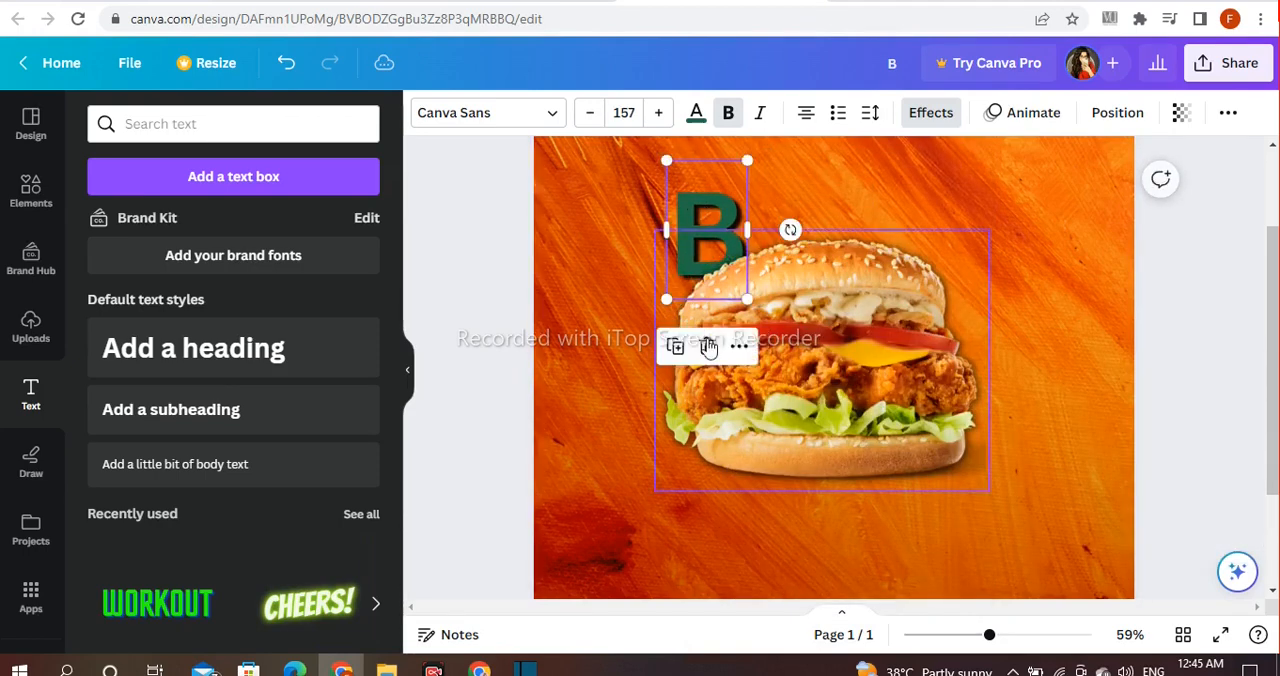
left_click_drag(810, 237, 808, 220)
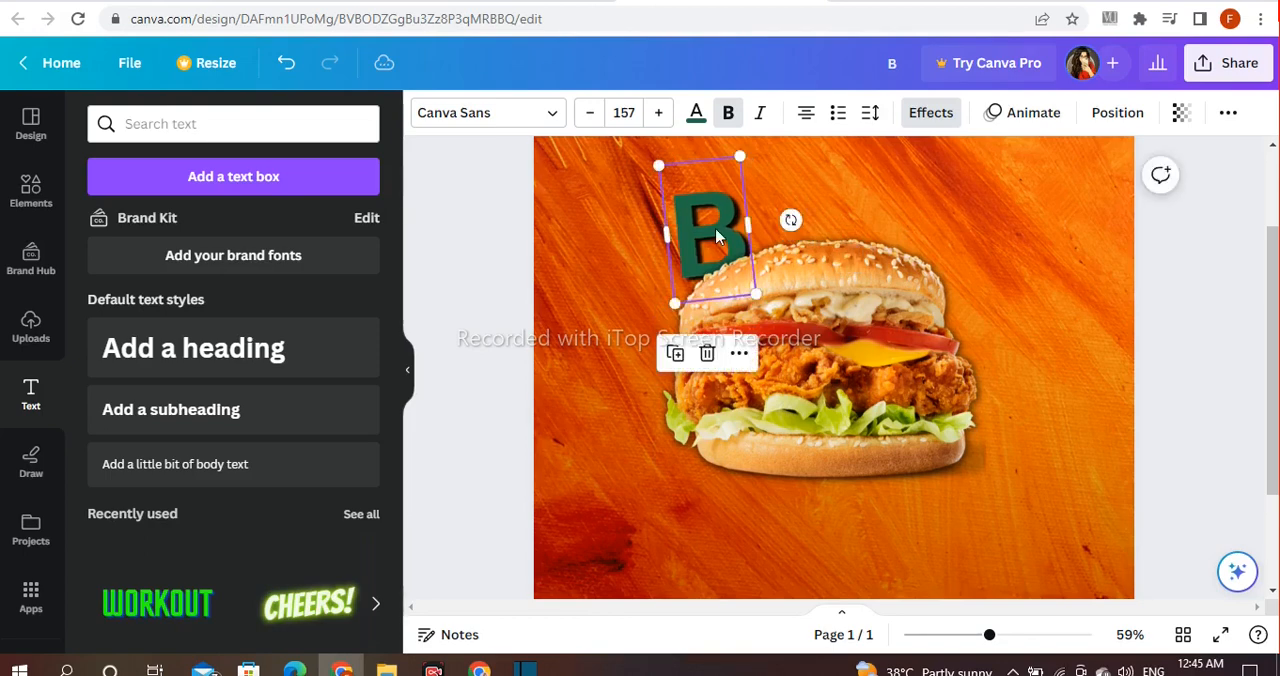
left_click(1150, 290)
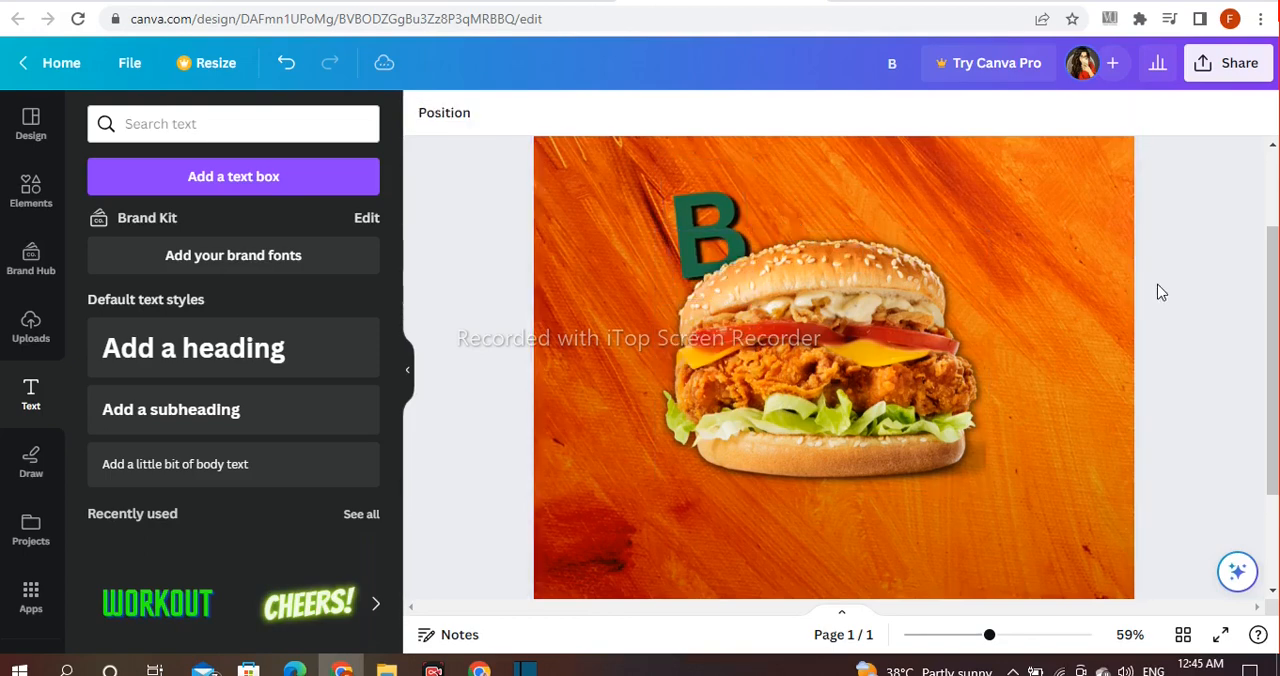
Step: Duplicate the letter B, change the copy to U and place it directly beside the B
left_click(700, 219)
left_click(675, 353)
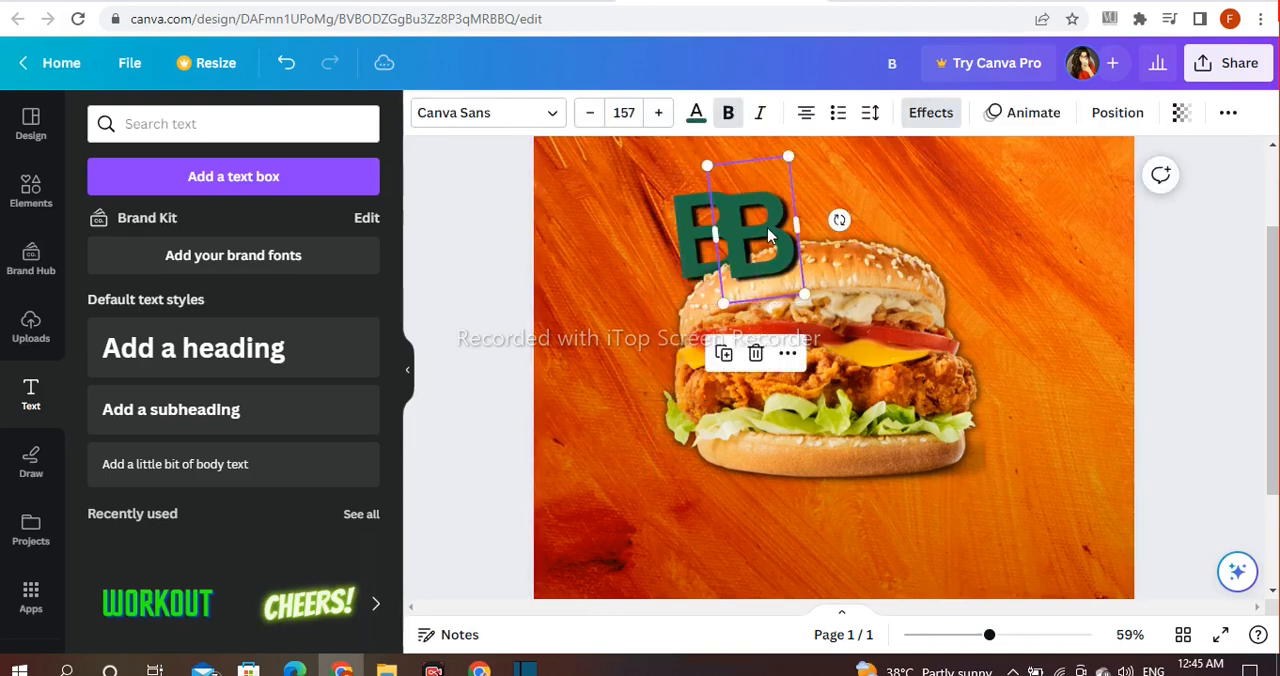
double_click(767, 227)
key("BackSpace")
type("U")
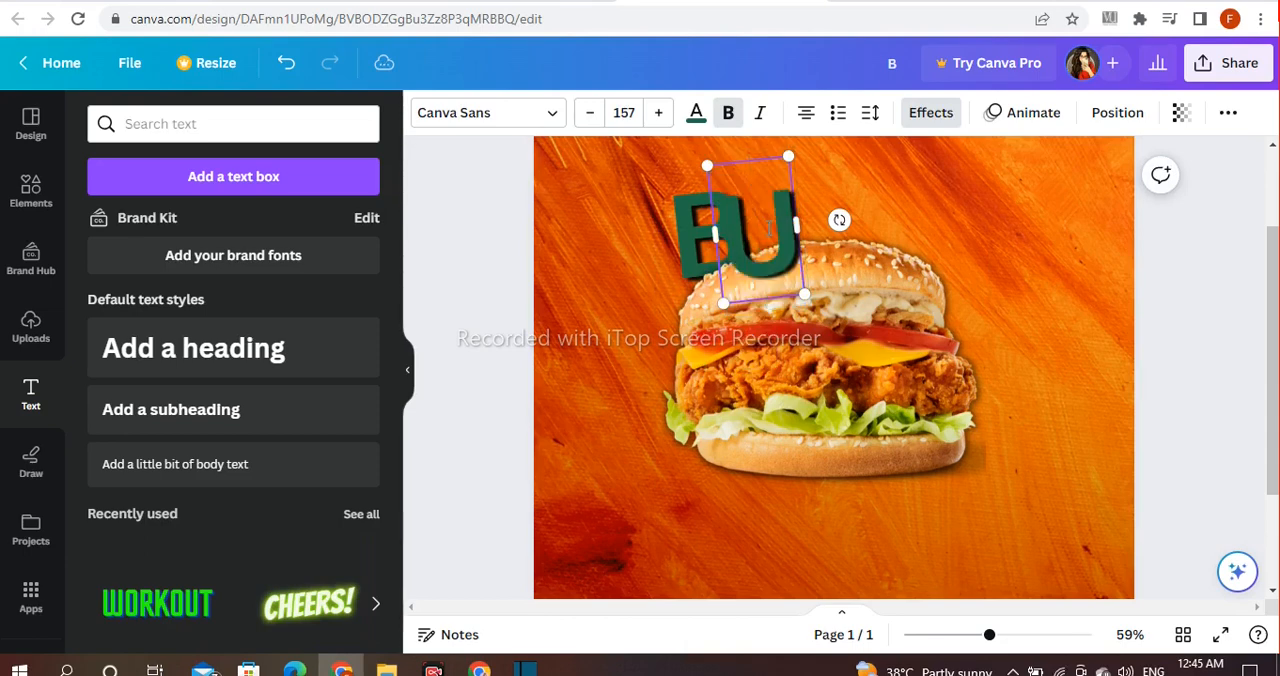
left_click(1146, 327)
left_click_drag(734, 250, 752, 250)
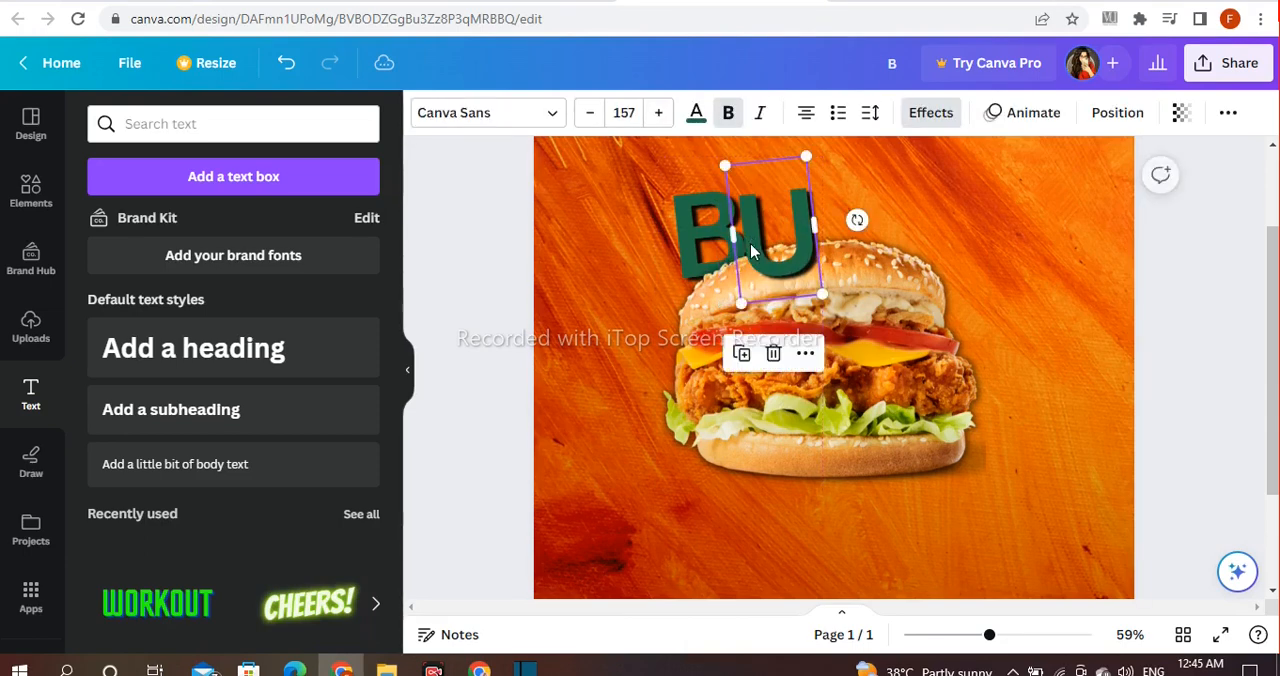
Step: Send the letter U backward so it sits behind the burger
left_click(805, 354)
mouse_move(963, 400)
left_click(590, 460)
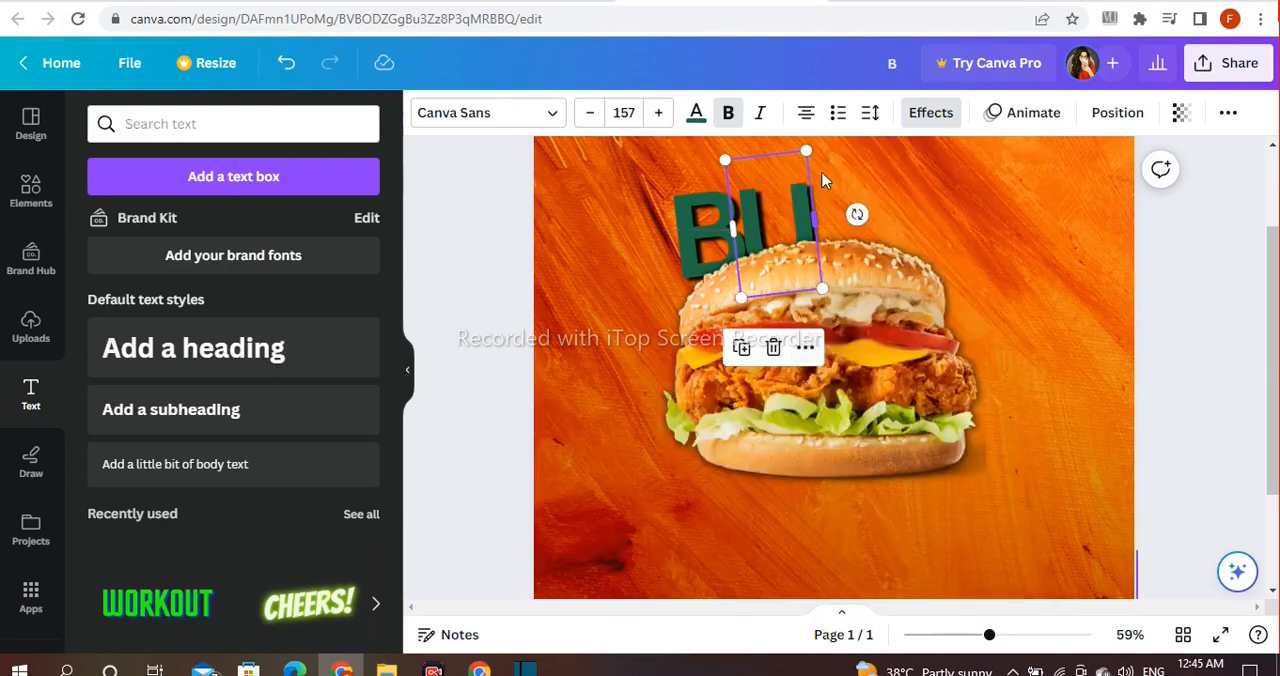
Step: Enlarge the letter U to font size 184 and position it above the bun, higher than the B
left_click_drag(790, 204, 790, 198)
left_click_drag(807, 145, 813, 130)
left_click_drag(773, 181, 777, 162)
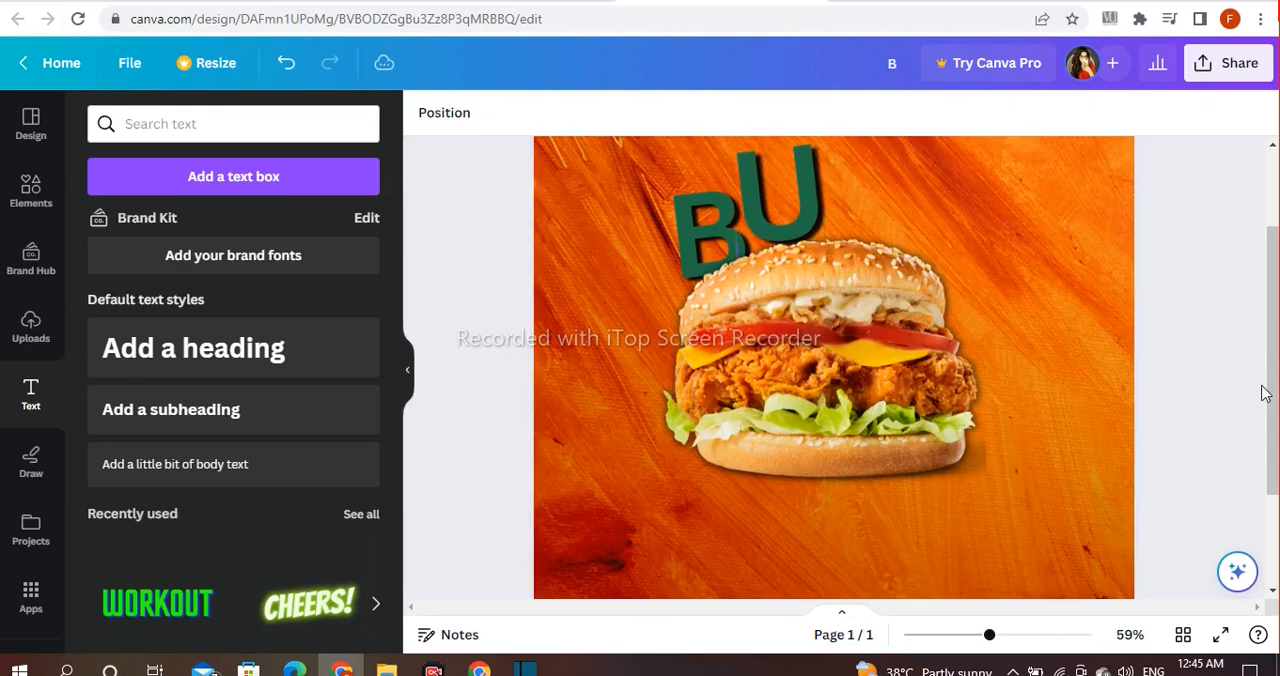
left_click_drag(1270, 391, 1275, 345)
left_click_drag(797, 278, 787, 270)
left_click_drag(806, 193, 810, 182)
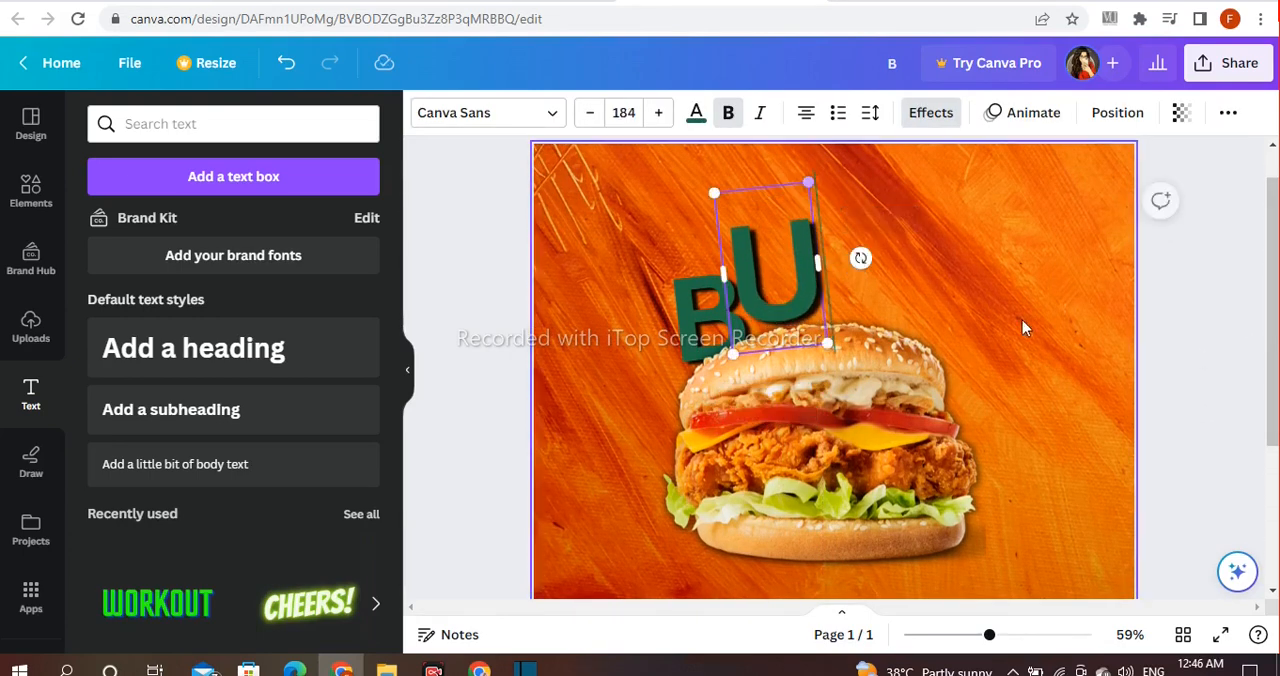
left_click(1172, 312)
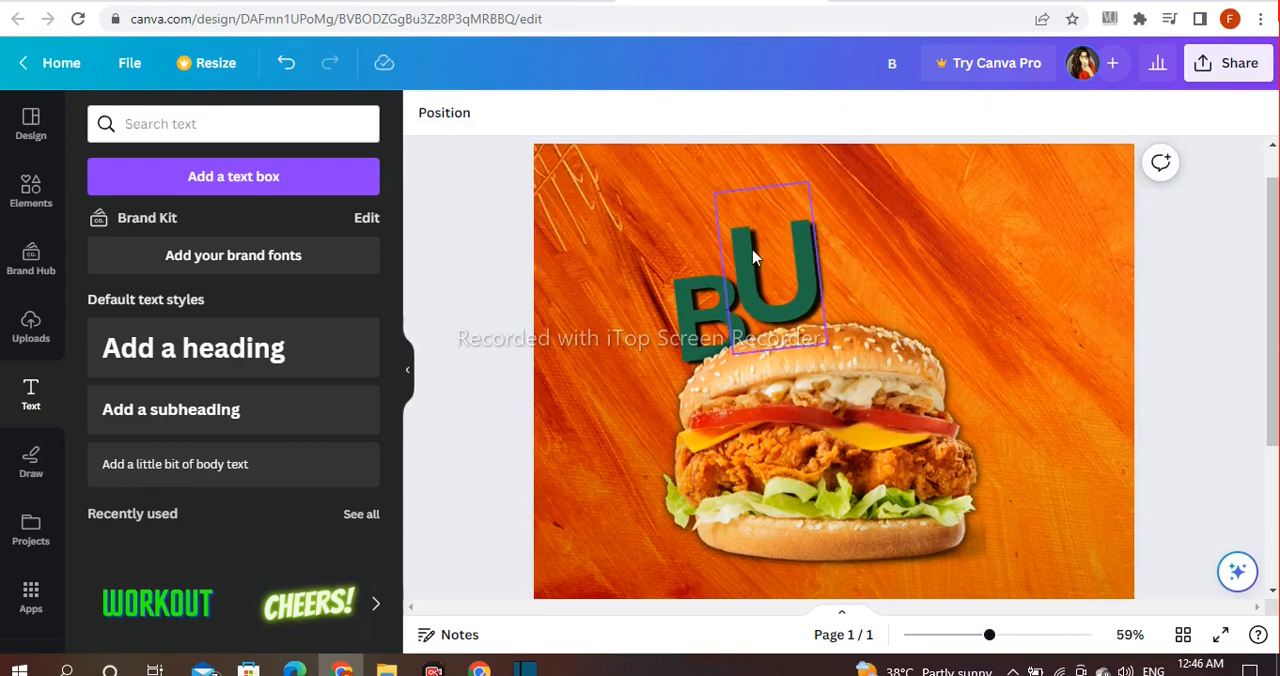
Step: Duplicate the letter B, change the copy to R and place it right after the U
left_click(713, 308)
key("ctrl+d")
left_click_drag(712, 311, 814, 317)
double_click(814, 317)
key("BackSpace")
type("R")
left_click(1160, 332)
left_click(816, 312)
left_click_drag(816, 346, 840, 297)
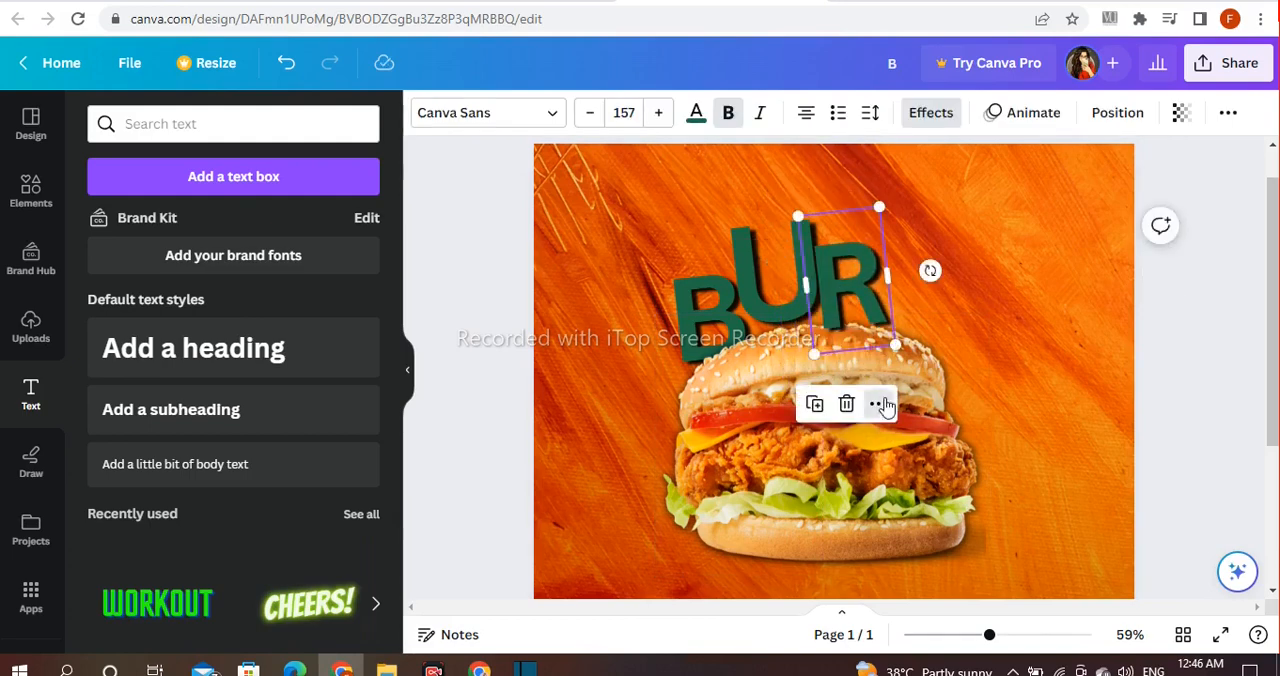
Step: Send the letter R backward so it sits behind the burger
left_click(880, 404)
mouse_move(891, 374)
left_click(717, 456)
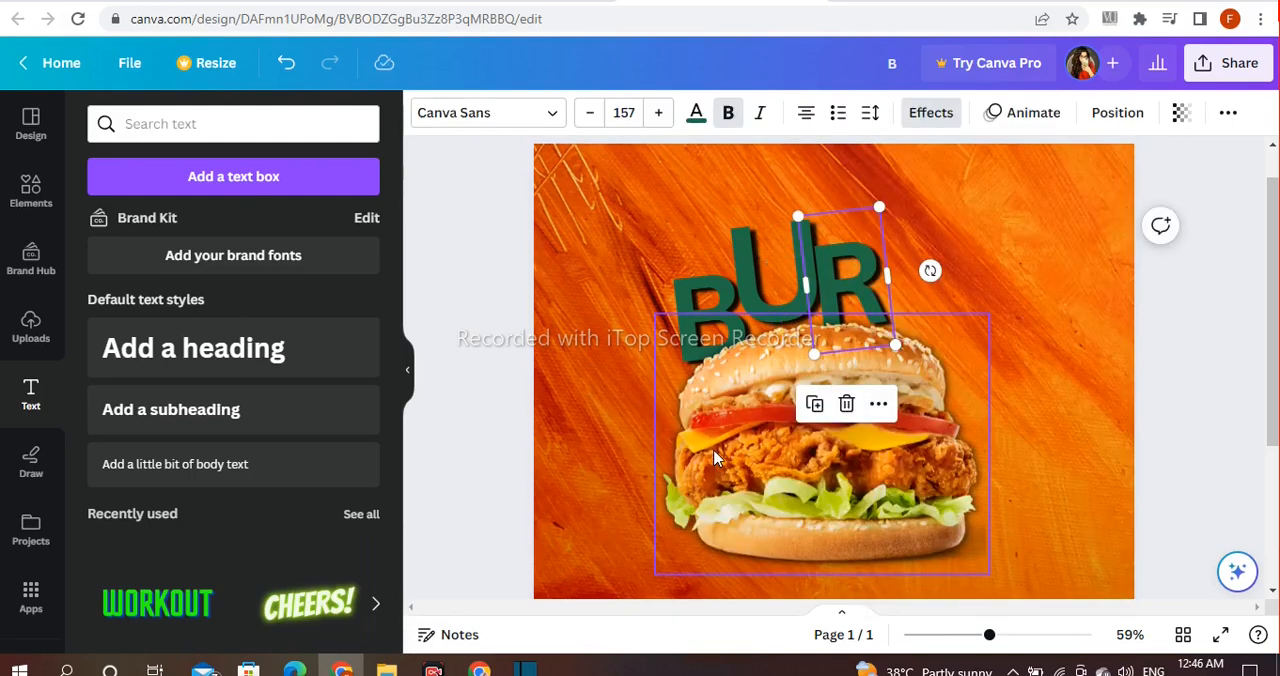
Step: Rotate the letter R upright and reduce it to font size 140
left_click_drag(930, 270, 950, 283)
left_click_drag(886, 212, 884, 229)
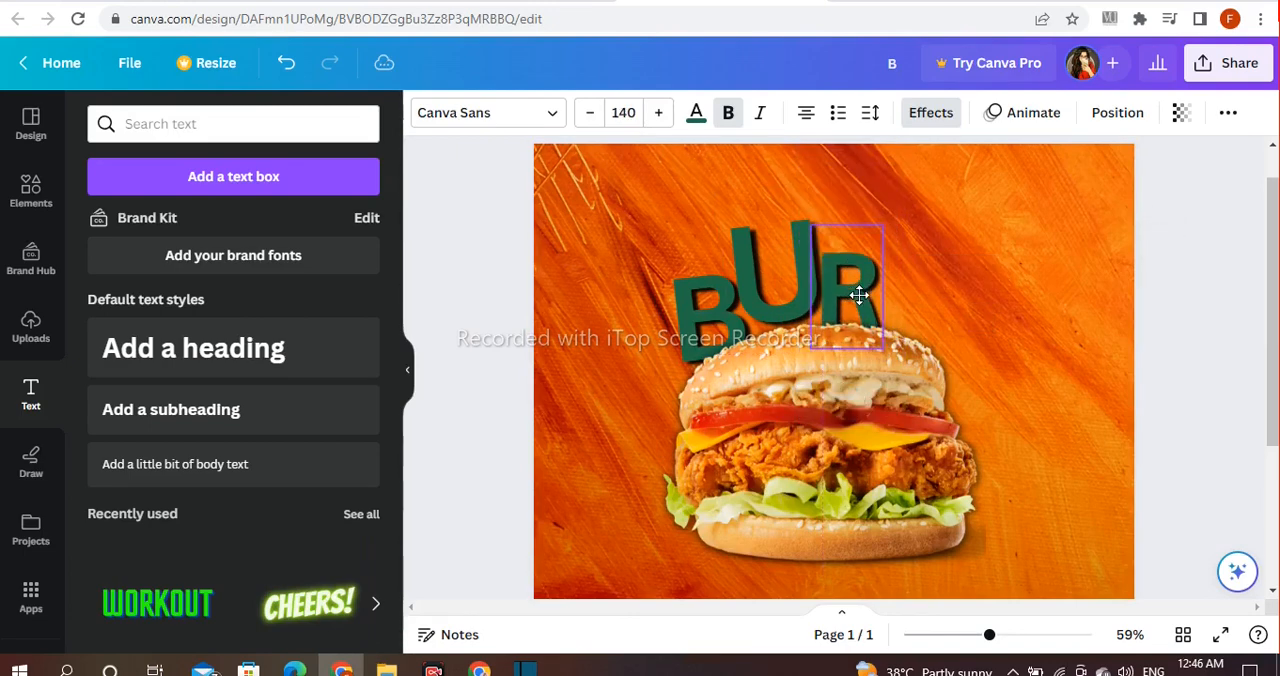
left_click(1205, 355)
Step: Duplicate the letter R, place the copy to its right and change it to G
left_click(847, 265)
left_click_drag(847, 265, 906, 265)
double_click(910, 285)
key("BackSpace")
type("G")
key("Escape")
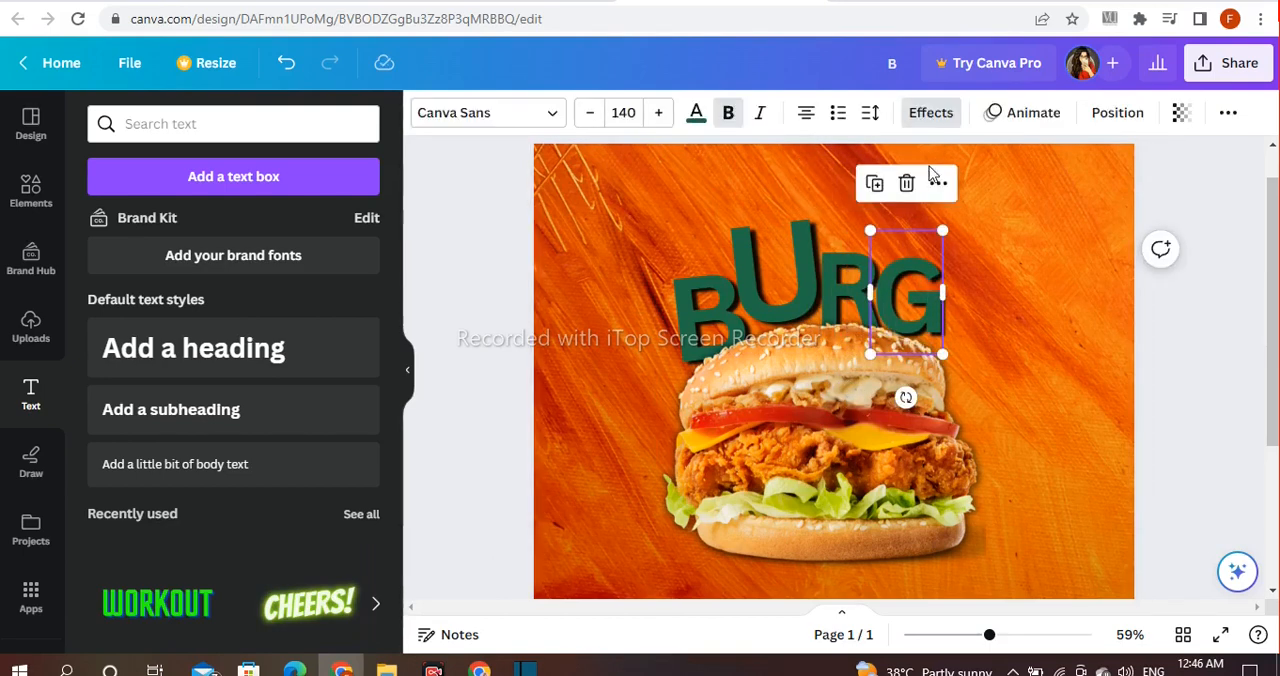
Step: Send the letter G to the back of the layers, behind the burger
right_click(948, 291)
mouse_move(977, 380)
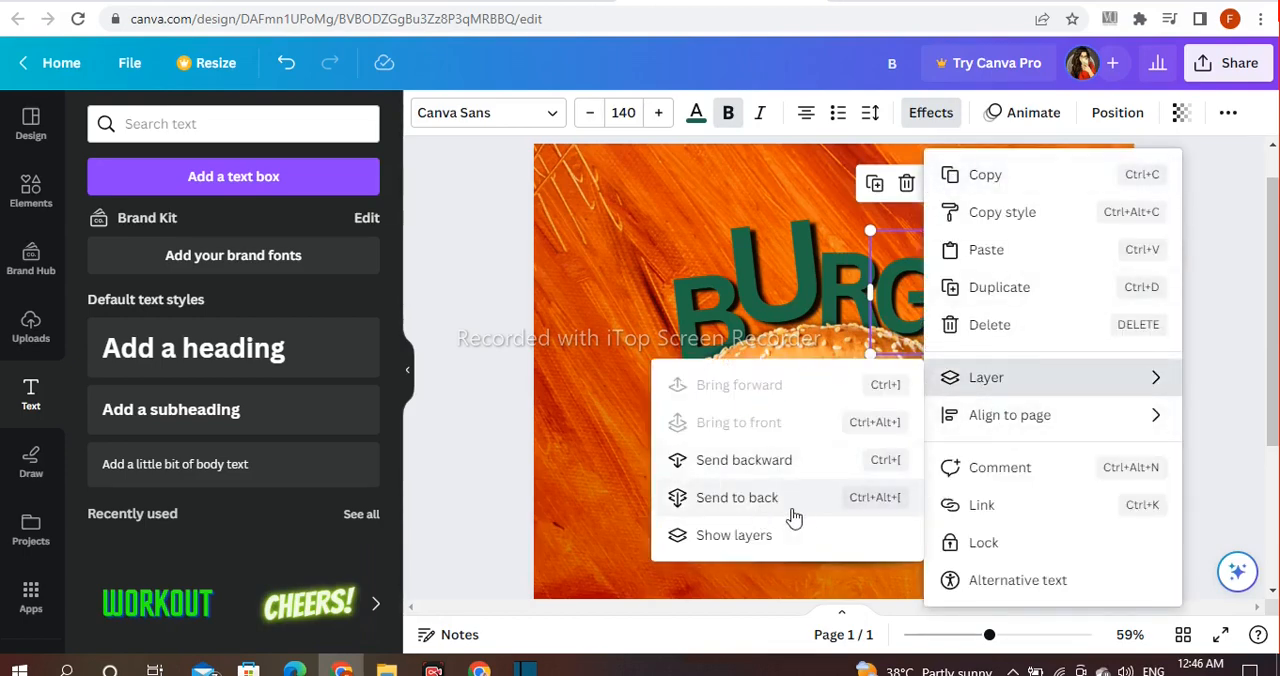
left_click(737, 497)
Step: Tilt the letter G slightly clockwise, enlarge it to font size 153 and fit it against the R
left_click_drag(899, 391, 888, 392)
left_click_drag(936, 231, 944, 219)
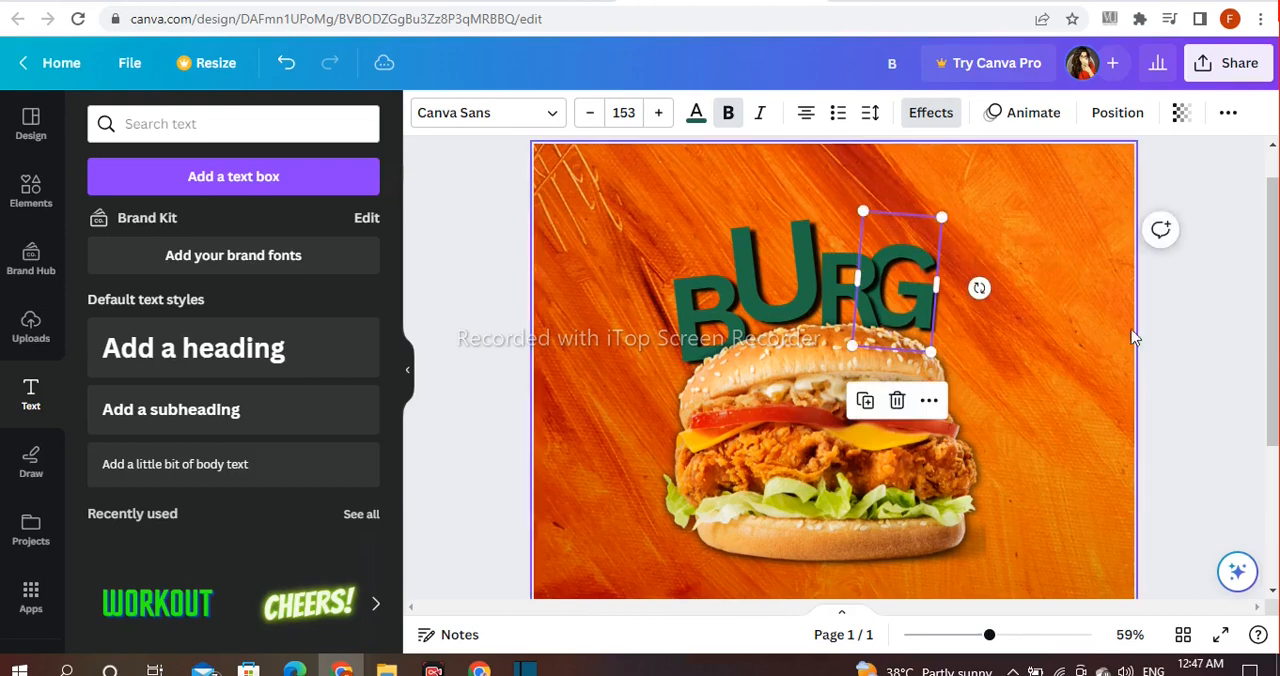
left_click(1110, 361)
left_click_drag(911, 307, 906, 291)
left_click(1152, 341)
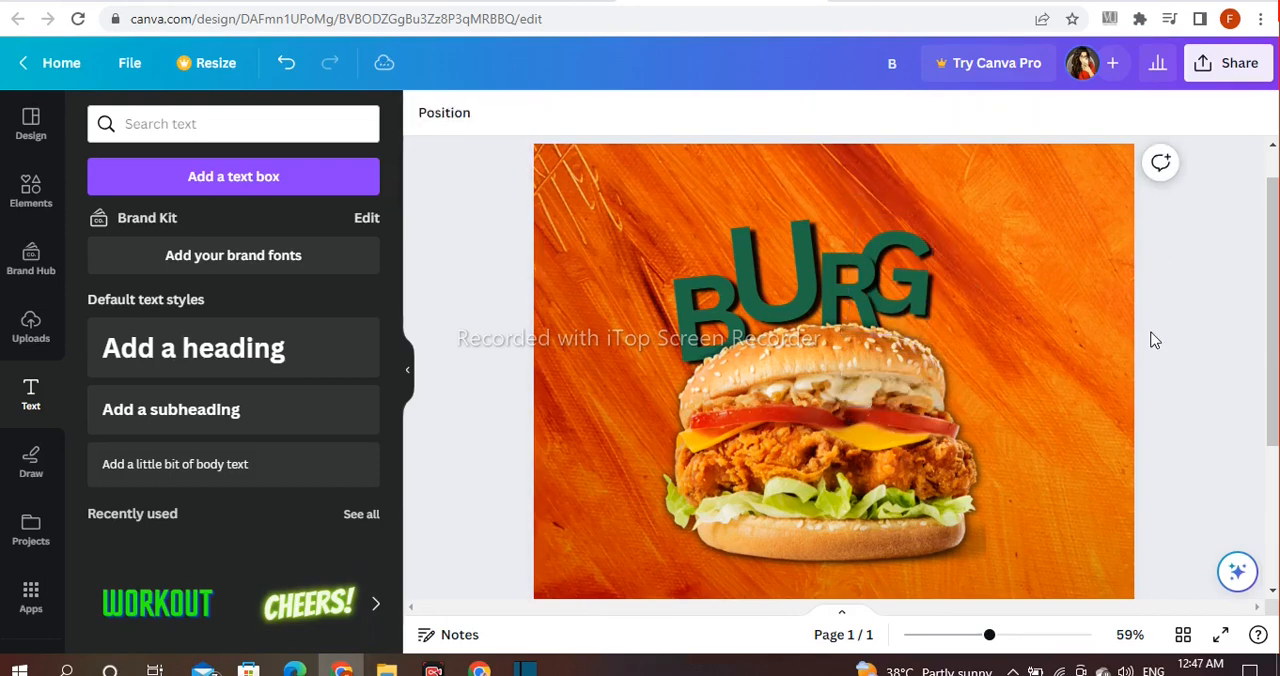
Step: Enlarge the burger image slightly and reposition it beneath the letters
left_click(984, 320)
left_click_drag(986, 318, 1006, 296)
left_click_drag(819, 356, 829, 371)
left_click(1176, 241)
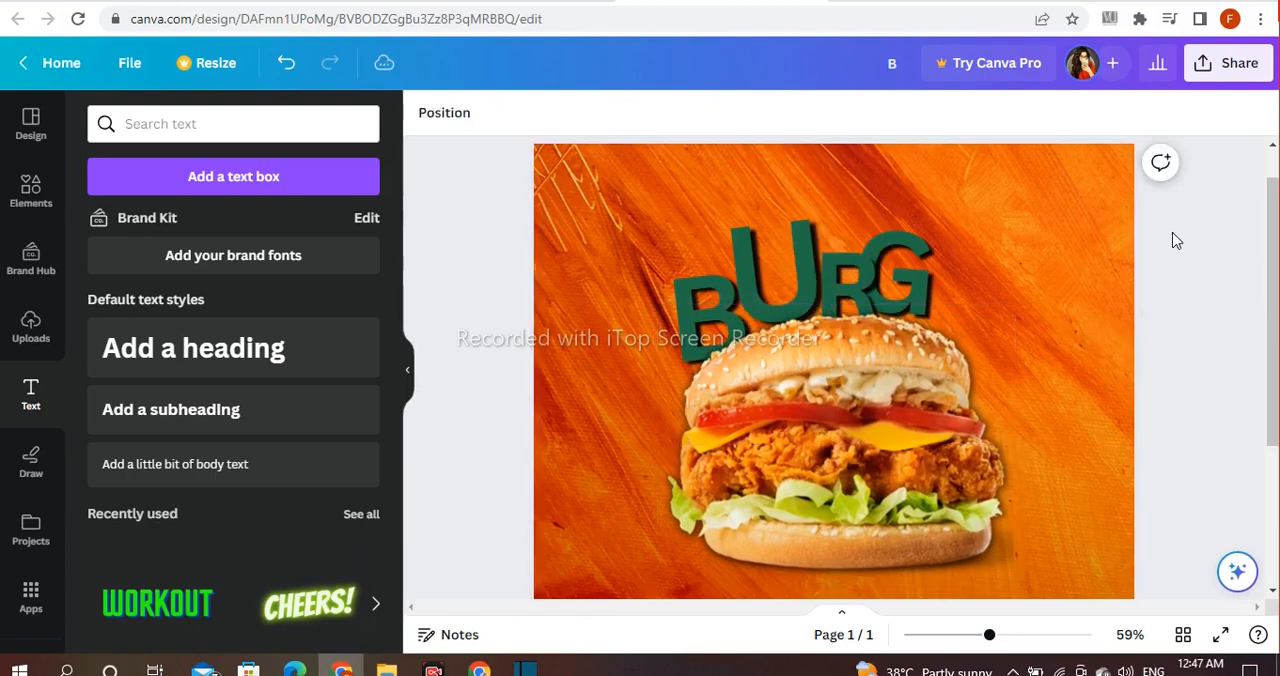
Step: Duplicate the letter G to its right and change the copy to E
left_click(929, 286)
key("ctrl+d")
double_click(985, 268)
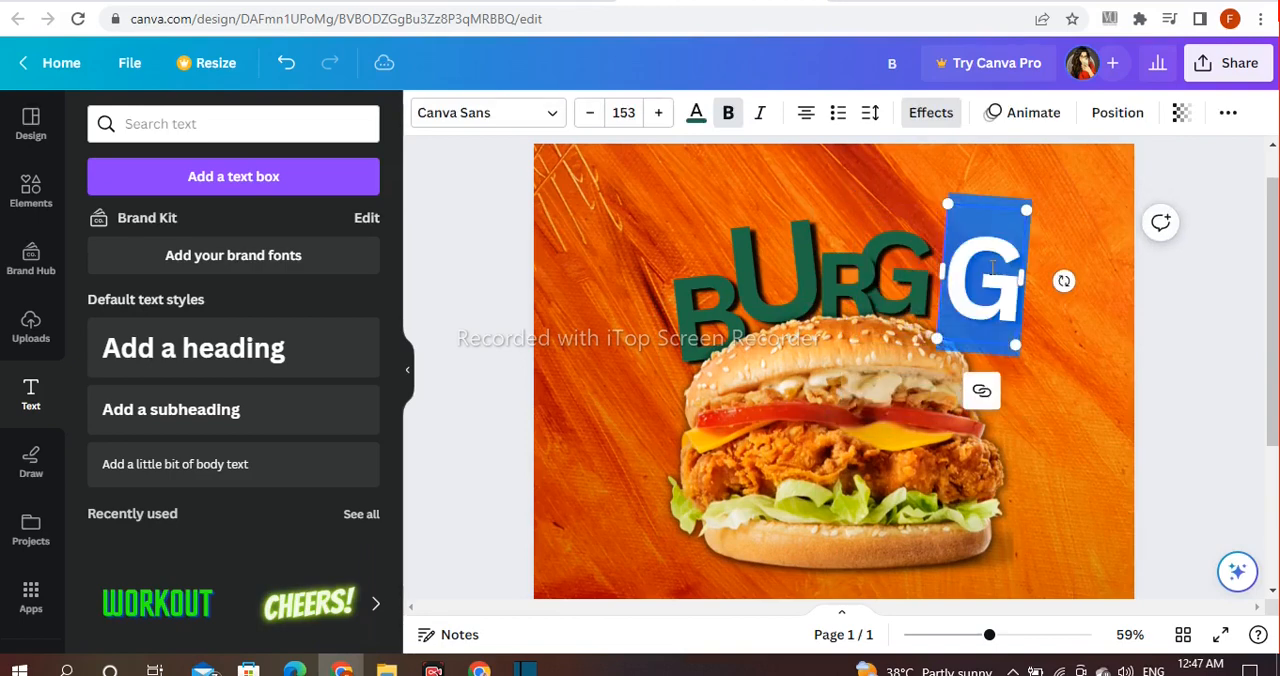
type("E")
left_click(1182, 332)
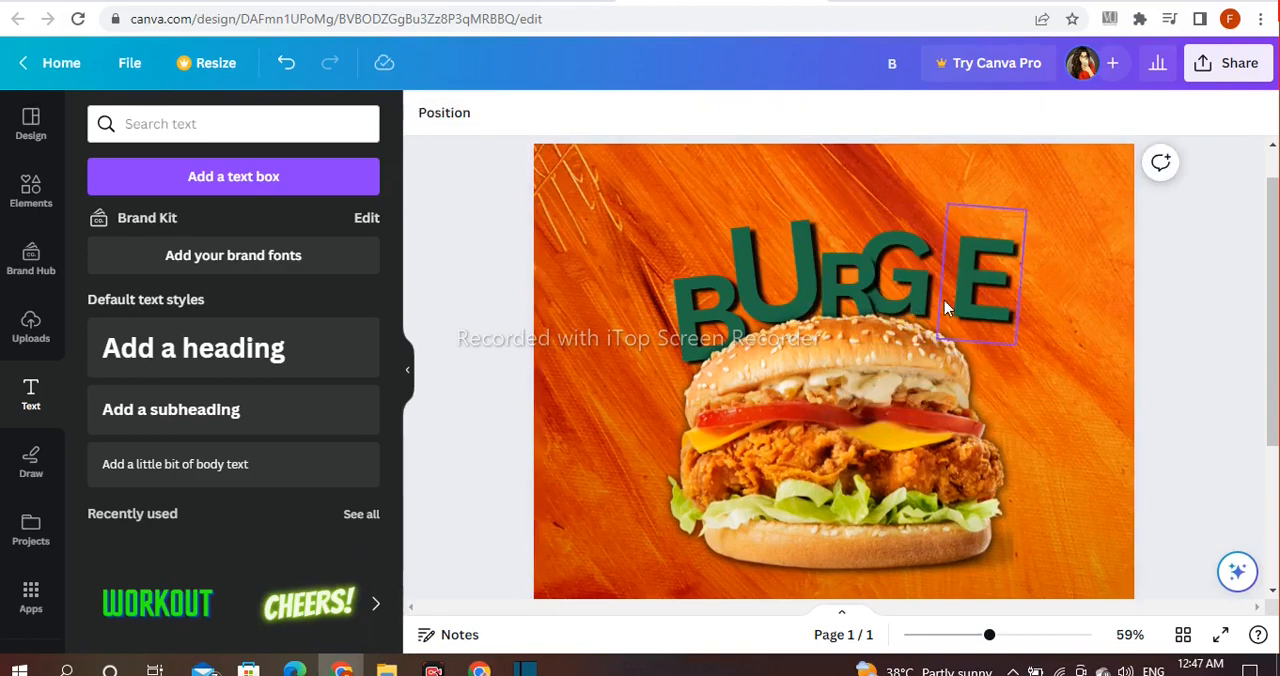
Step: Reduce the letter E to font size 127 and move it against the G
left_click(944, 300)
left_click_drag(1015, 240, 1018, 232)
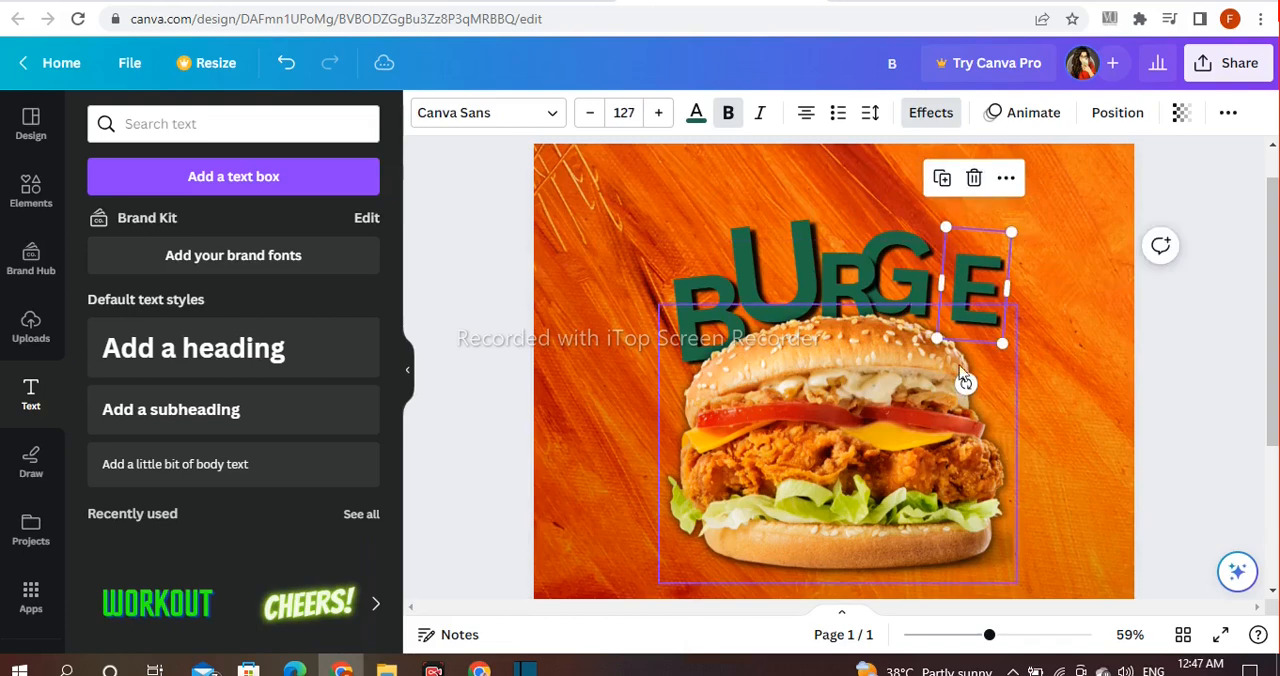
left_click_drag(977, 312, 943, 288)
Step: Send the letter E to the back of the layers
right_click(981, 218)
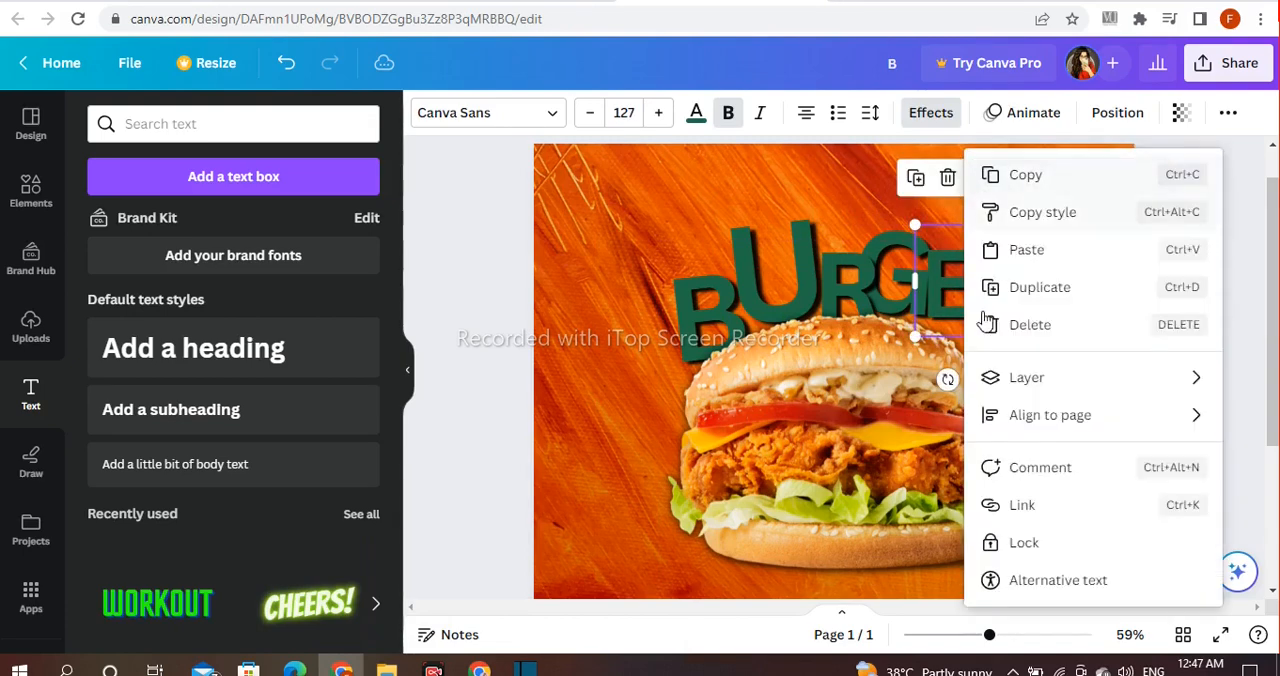
mouse_move(1020, 375)
left_click(800, 497)
Step: Straighten the letter E upright beside the G and enlarge it to font size 143
mouse_move(945, 285)
left_mouse_down()
mouse_move(940, 263)
mouse_move(968, 288)
left_mouse_up()
left_click(1157, 317)
left_click_drag(983, 220, 986, 203)
left_click(1173, 331)
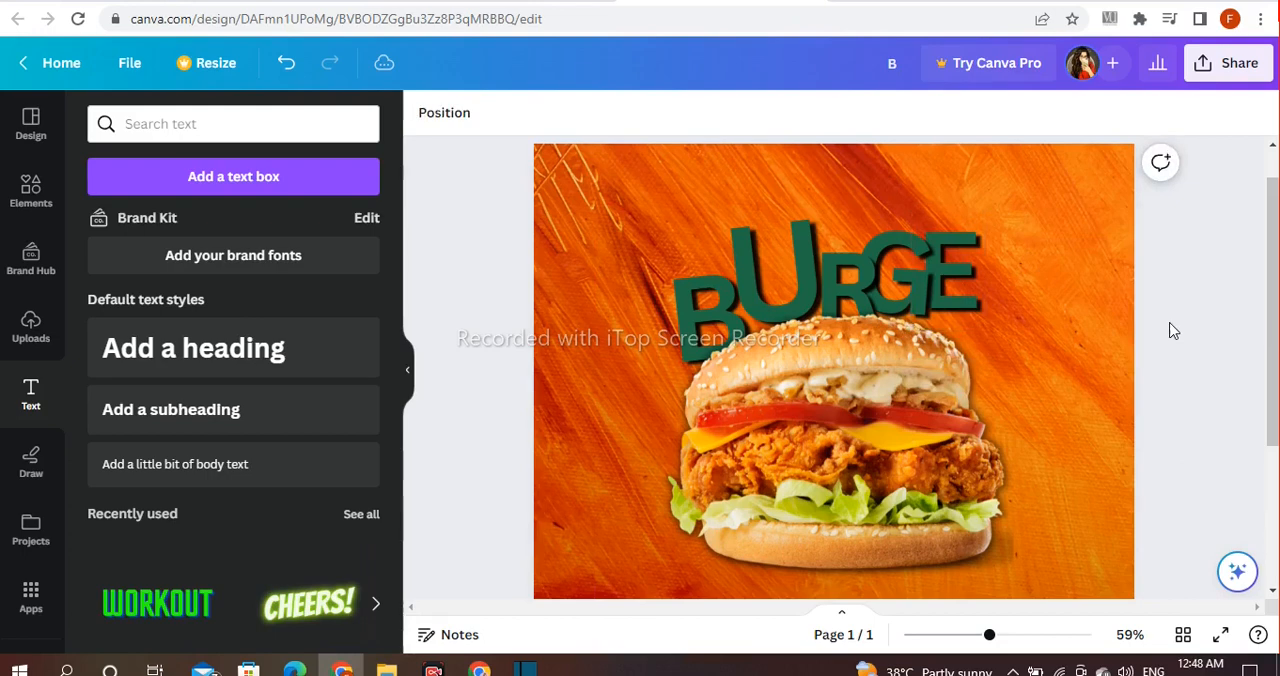
Step: Duplicate the letter E, place the copy to its right and change it to R
left_click(950, 296)
left_click_drag(952, 296, 1015, 304)
double_click(1021, 308)
key("BackSpace")
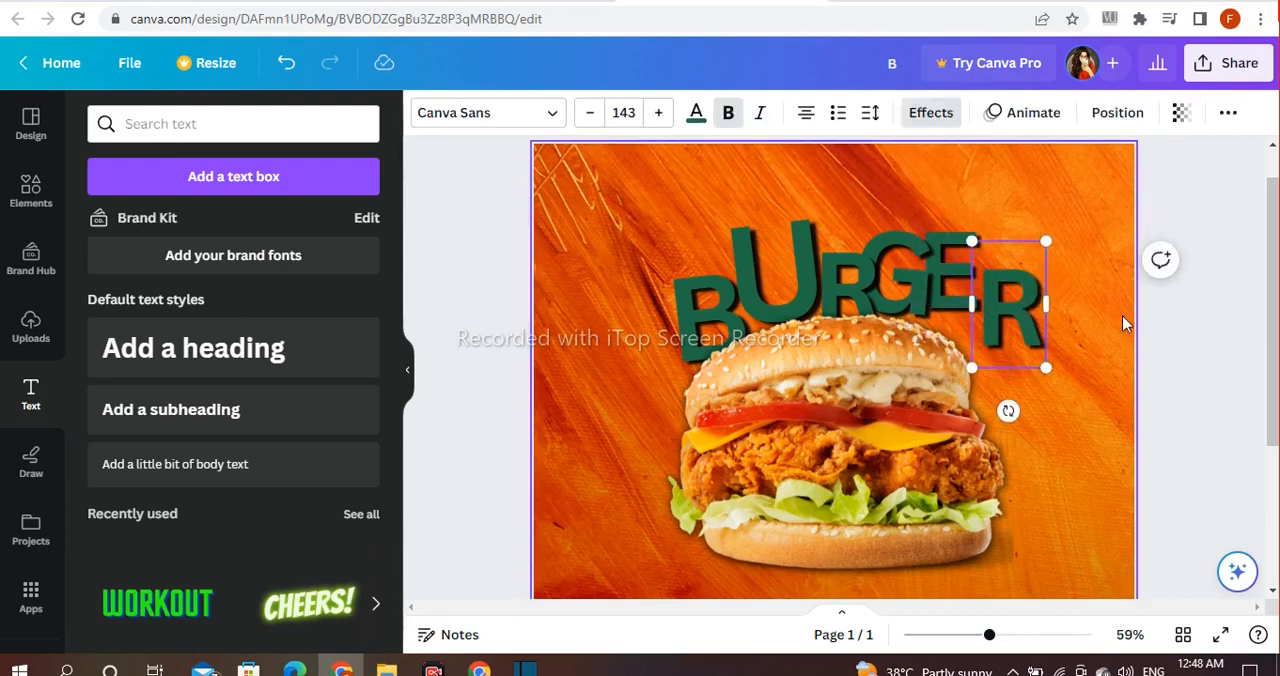
left_click(1121, 319)
Step: Move the final letter R against the E and send it backward one layer
left_click_drag(1009, 323, 990, 303)
left_click(1030, 177)
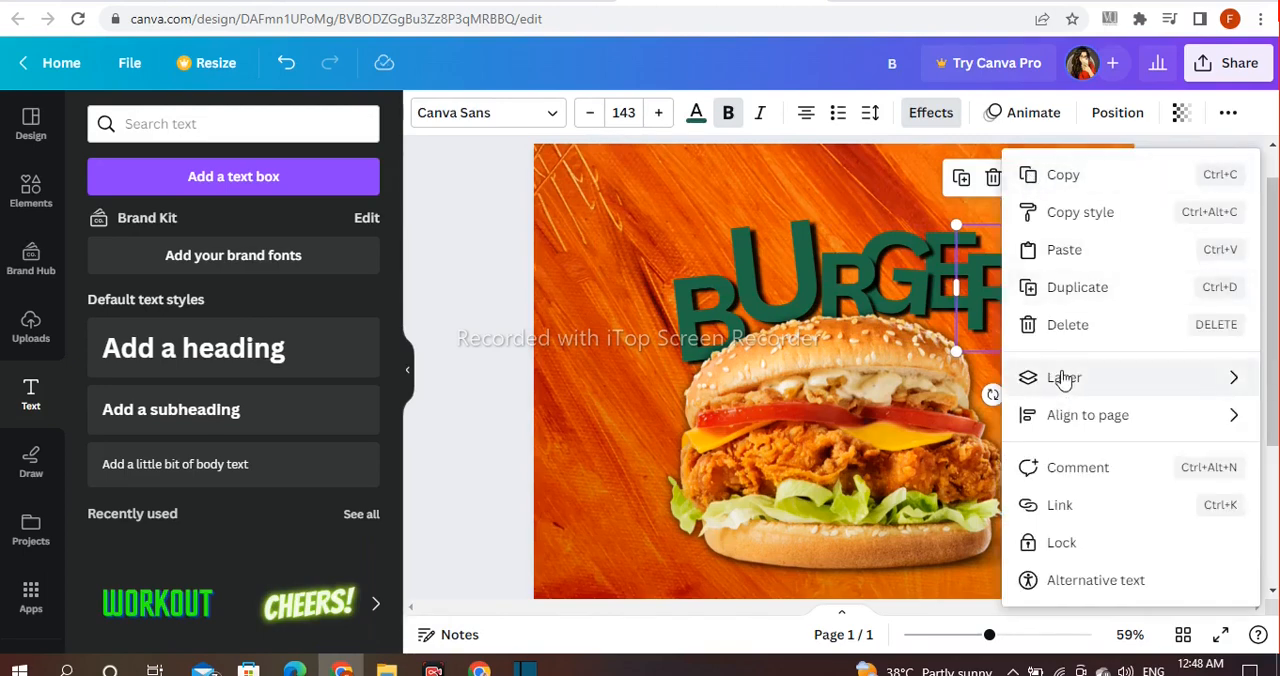
mouse_move(1063, 380)
left_click(894, 465)
Step: Tilt the final letter R slightly clockwise and enlarge it to complete the arc over the bun
left_click(1008, 317)
left_click(1013, 286)
left_click_drag(1000, 396, 986, 399)
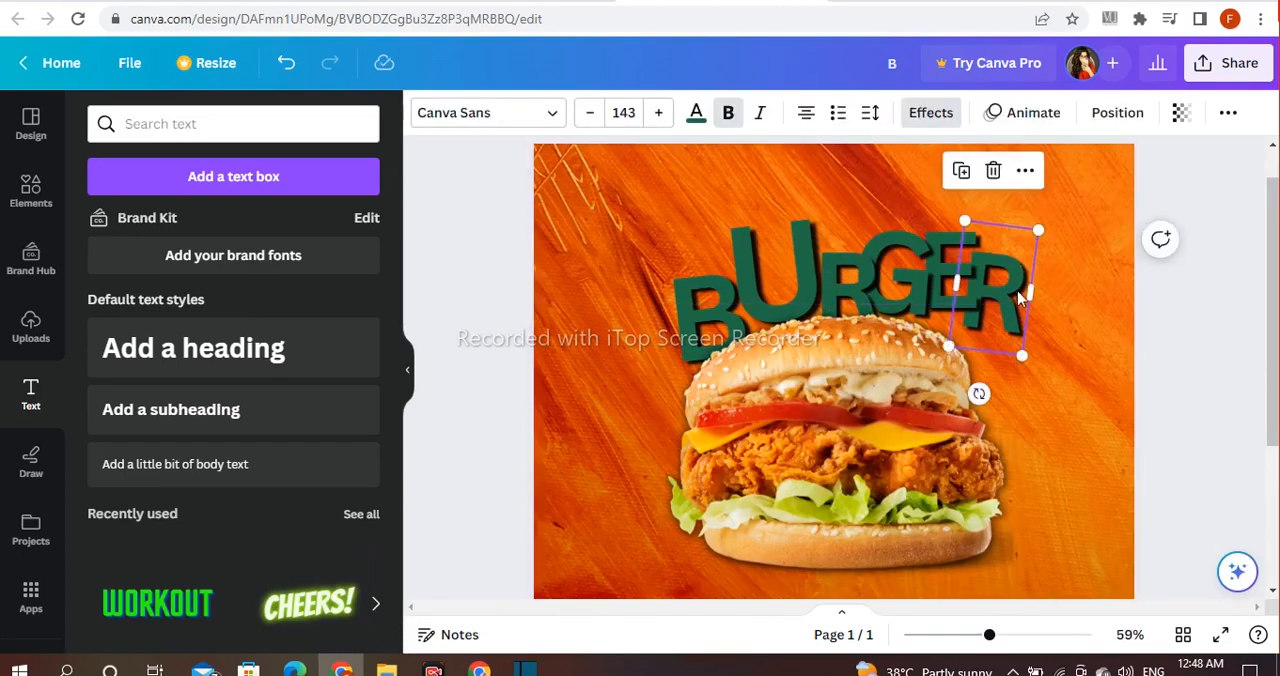
left_click_drag(1038, 230, 1070, 225)
left_click(1189, 429)
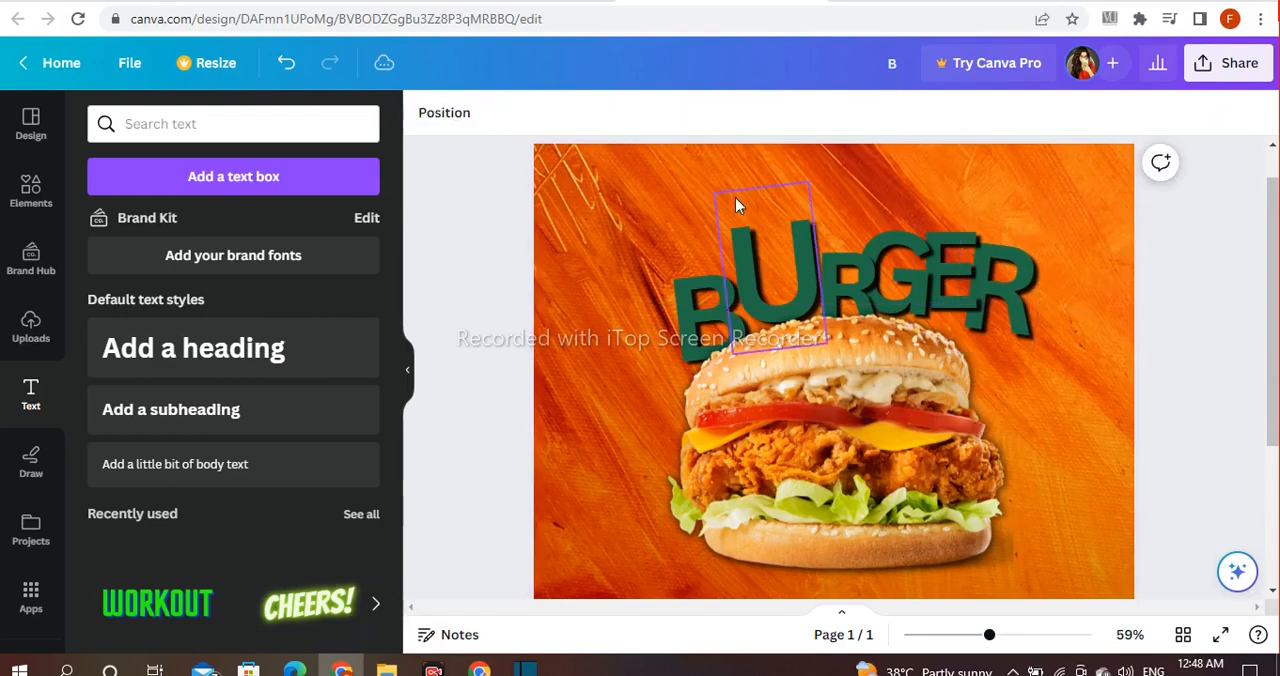
Step: Group the six letters of BURGER and tilt the group slightly clockwise
left_click_drag(693, 196, 1010, 283)
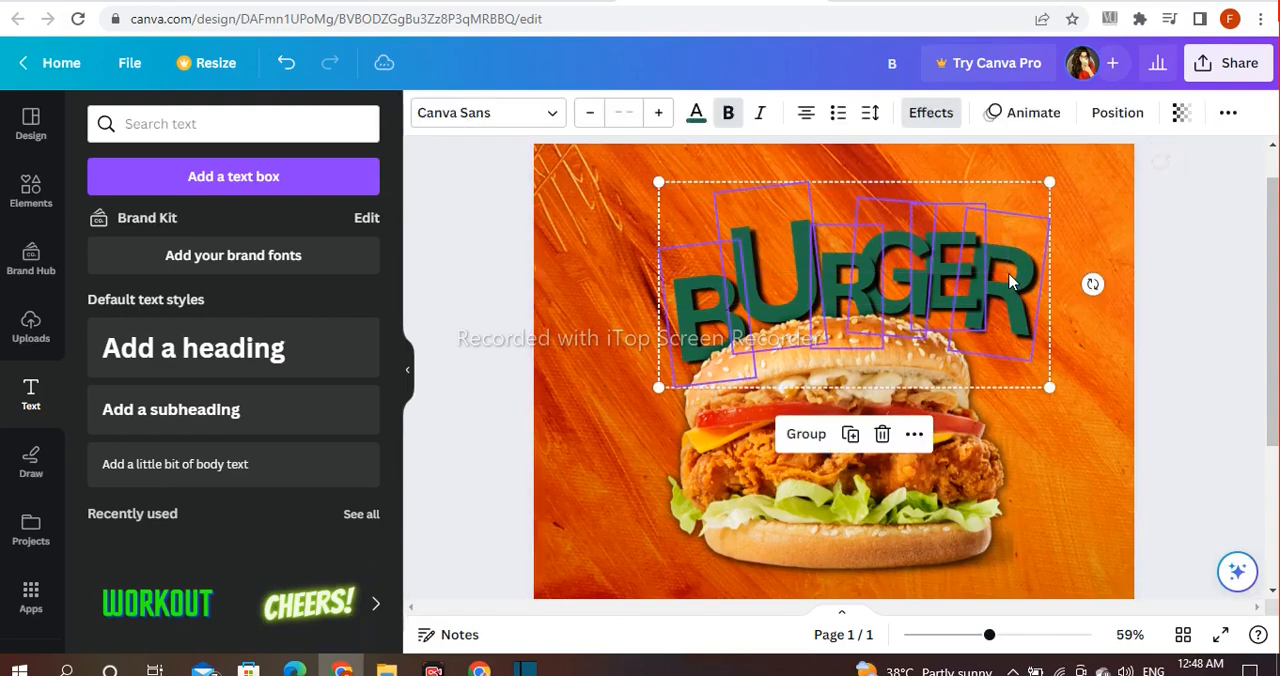
left_click(806, 436)
left_click_drag(1091, 292, 1103, 303)
Step: Move the burger under the BURGER lettering, then rotate the letter group slightly back and shrink it to fit above the bun
left_click_drag(950, 440, 966, 423)
left_click(925, 278)
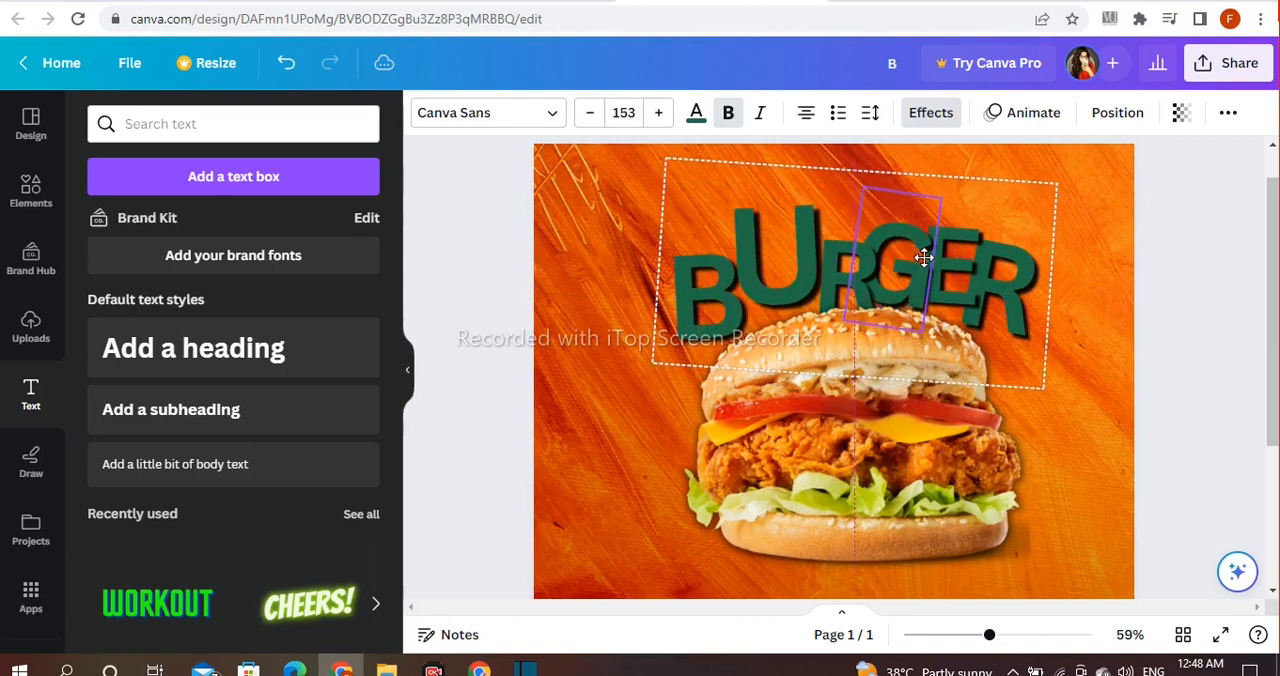
left_click_drag(1095, 297, 1106, 286)
left_click_drag(1055, 182, 1037, 194)
left_click_drag(980, 266, 989, 257)
left_click(1143, 346)
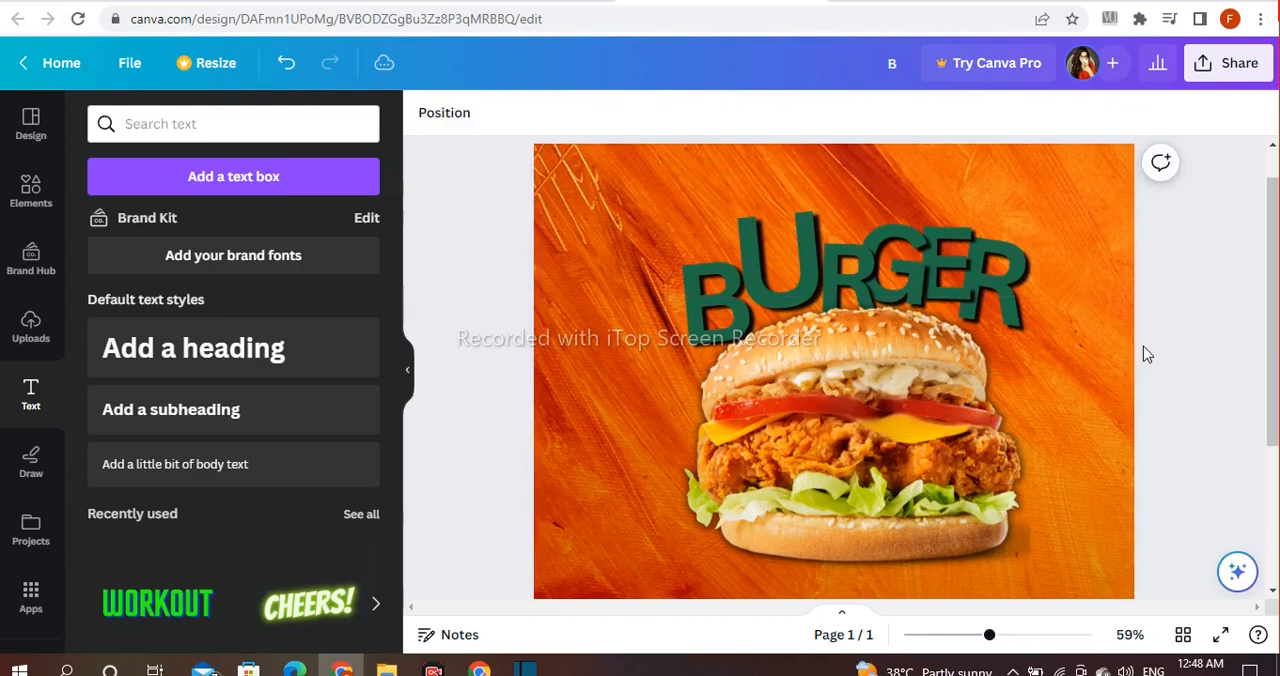
Step: Lower the BURGER letter group slightly toward the bun and shrink it a little from its corner
left_click_drag(771, 242, 771, 251)
left_click_drag(1042, 197, 1039, 191)
left_click(968, 265)
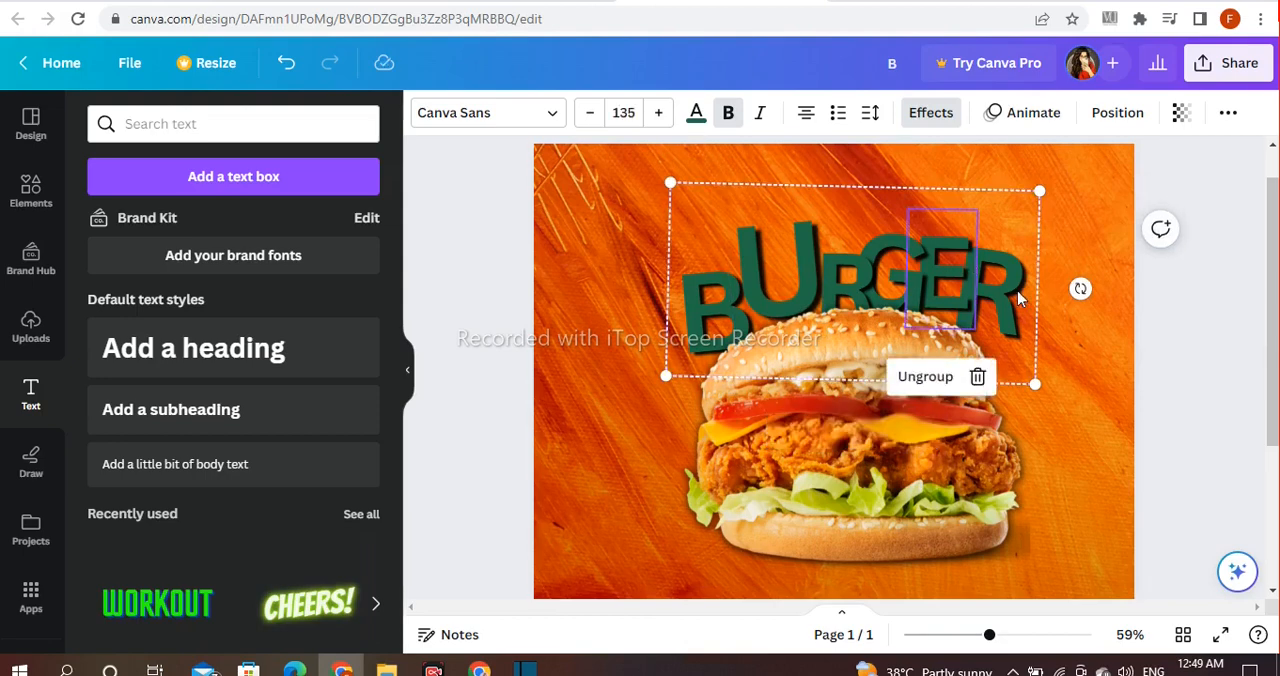
left_click(962, 160)
left_click(1023, 331)
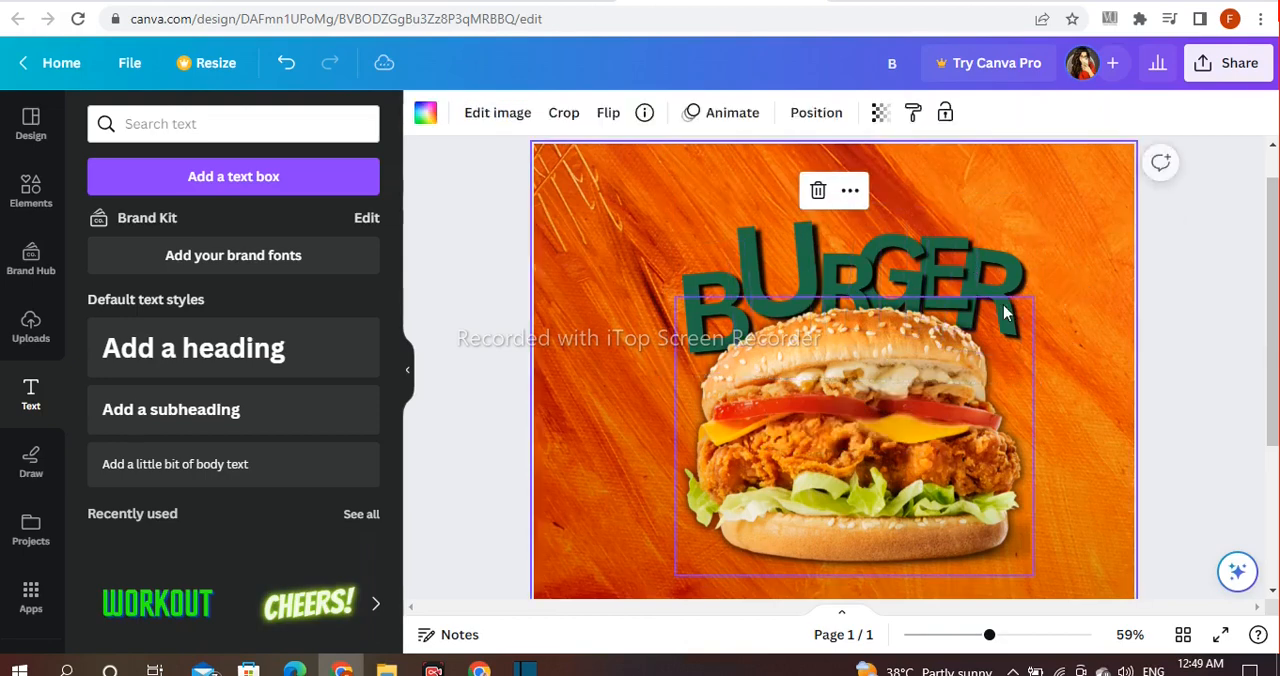
left_click(1018, 318)
left_click_drag(973, 398, 972, 407)
left_click(1208, 292)
left_click_drag(668, 205, 919, 248)
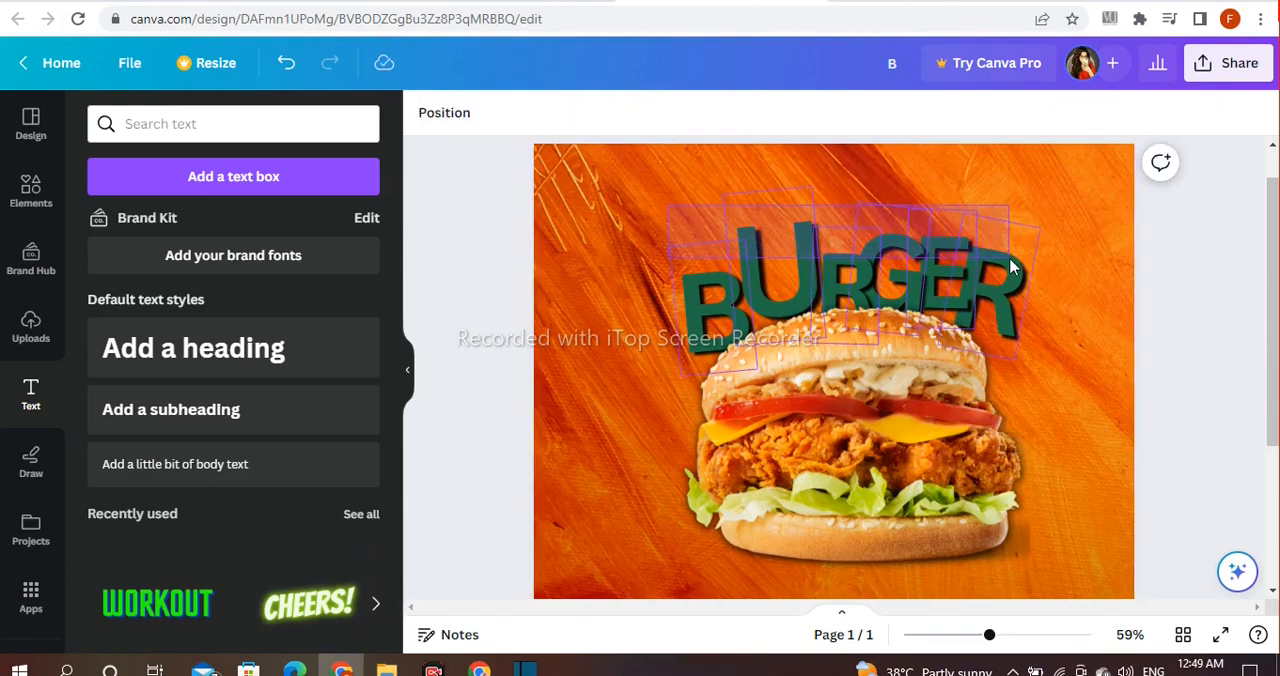
left_click_drag(1010, 267, 1015, 270)
left_click(806, 422)
left_click(1177, 350)
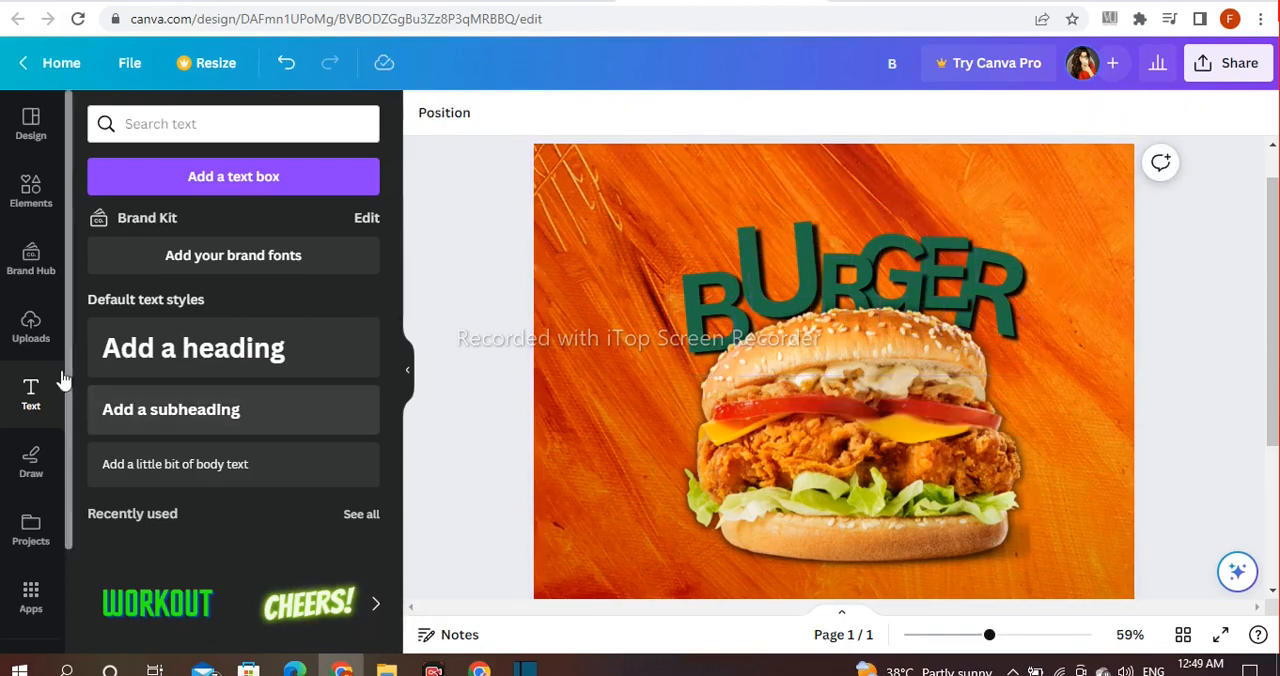
Step: Insert a parallelogram from the basic shapes and move it up over the BURGER lettering
left_click(28, 192)
left_click(323, 123)
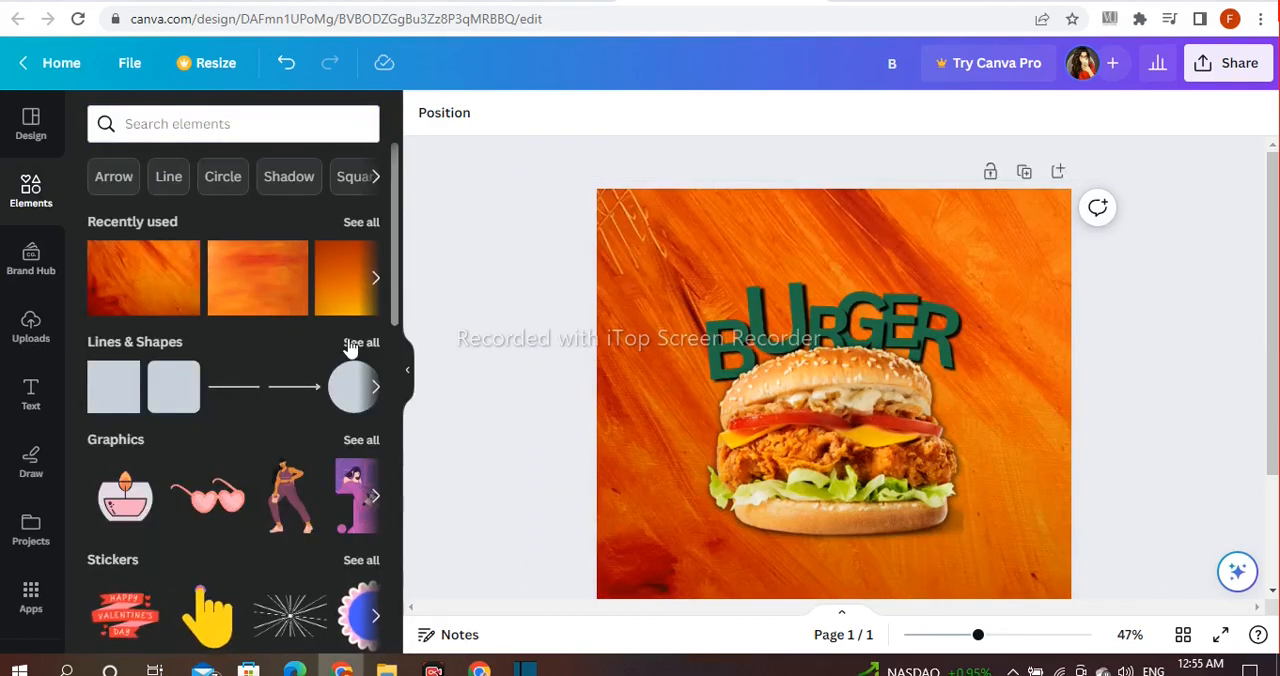
left_click(358, 342)
scroll(317, 374, "down", 5)
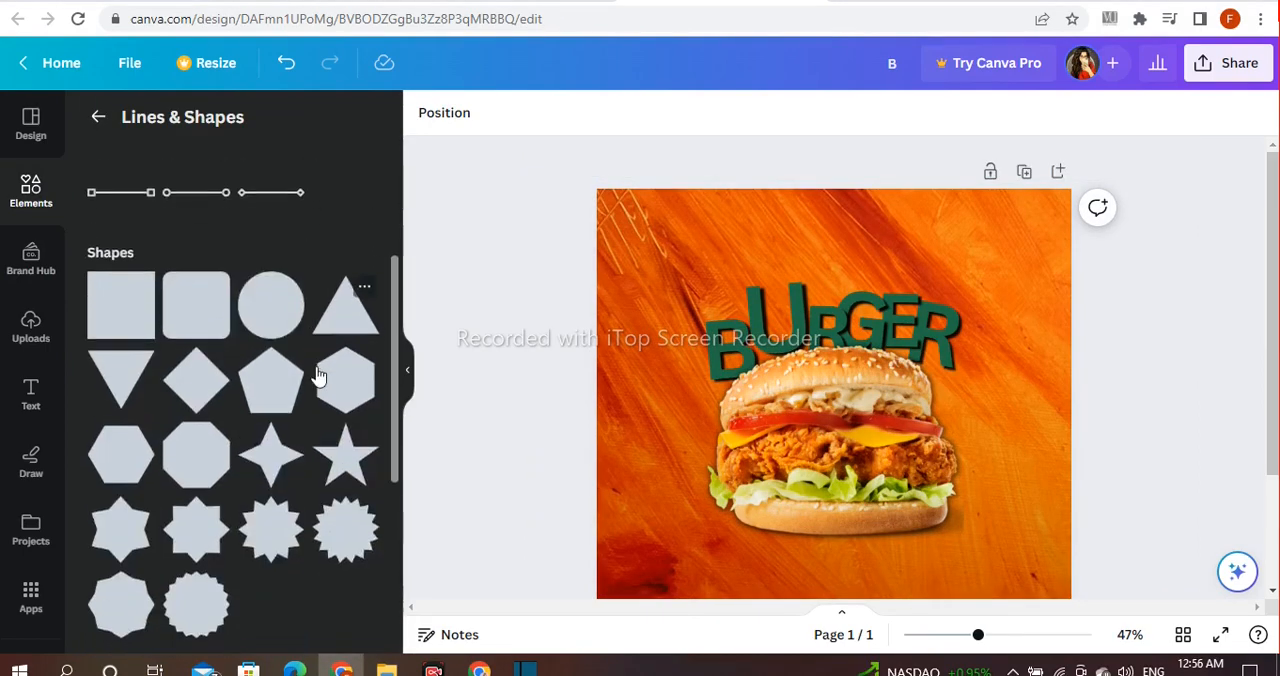
scroll(317, 374, "down", 10)
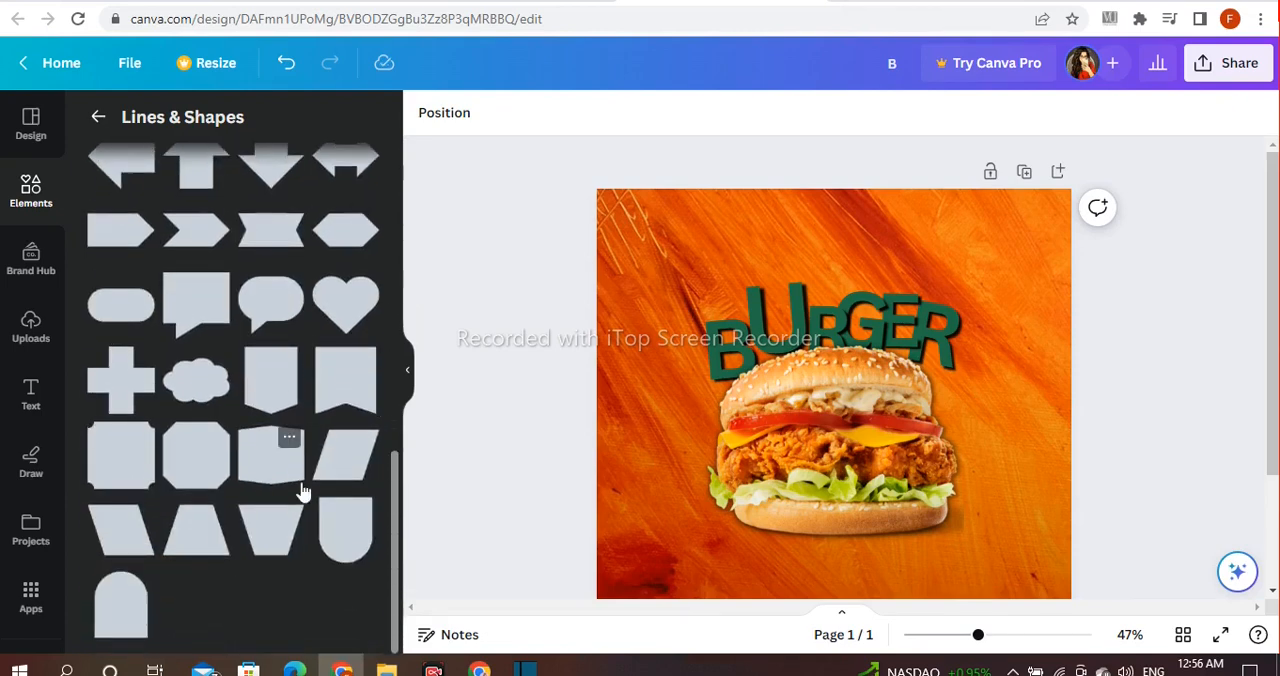
left_click(345, 455)
left_click_drag(842, 477, 859, 302)
left_click(494, 440)
left_click(549, 264)
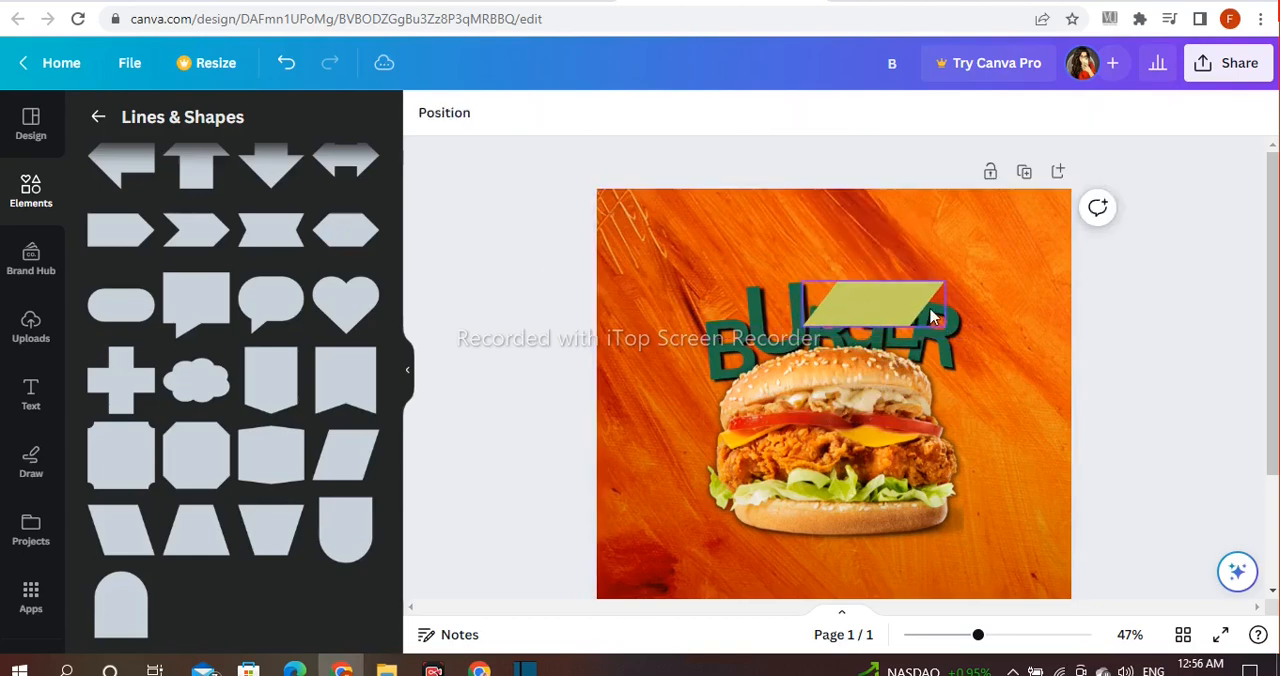
Step: Send the parallelogram to the back so it sits behind the BURGER letters, and enlarge it proportionally
left_click(930, 317)
left_click(904, 234)
mouse_move(990, 378)
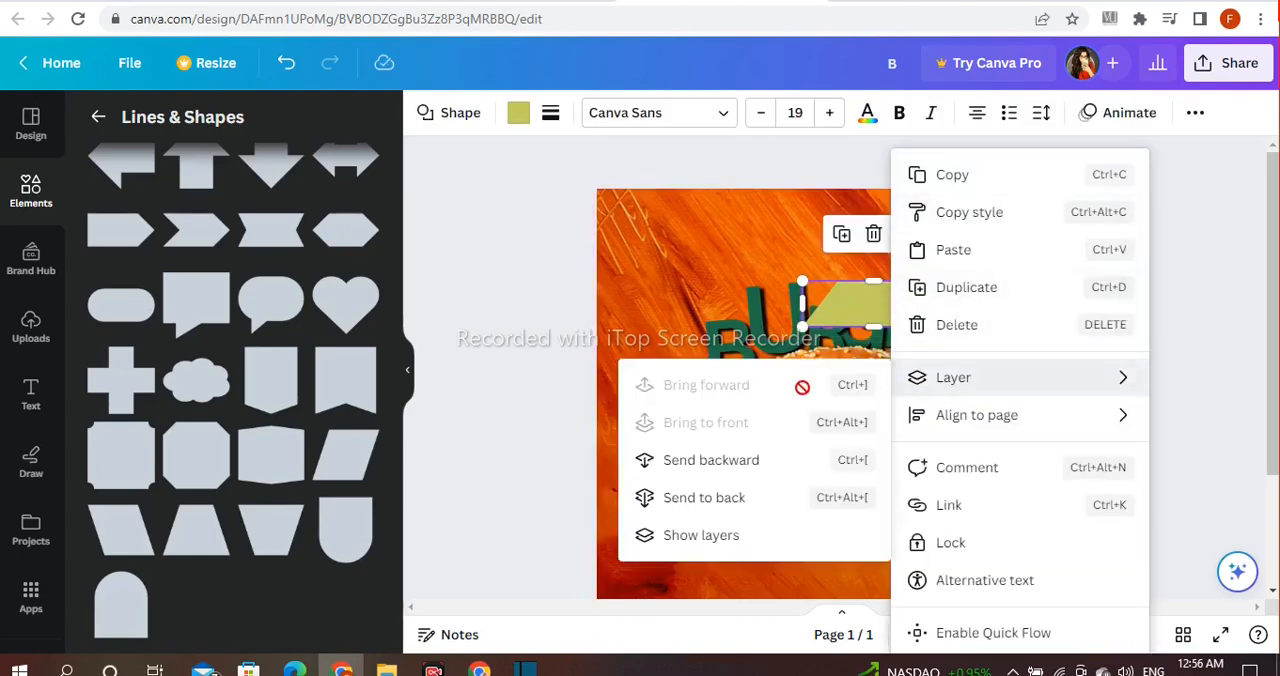
left_click(746, 497)
left_click_drag(946, 286, 986, 266)
left_click(1155, 291)
left_click(965, 287)
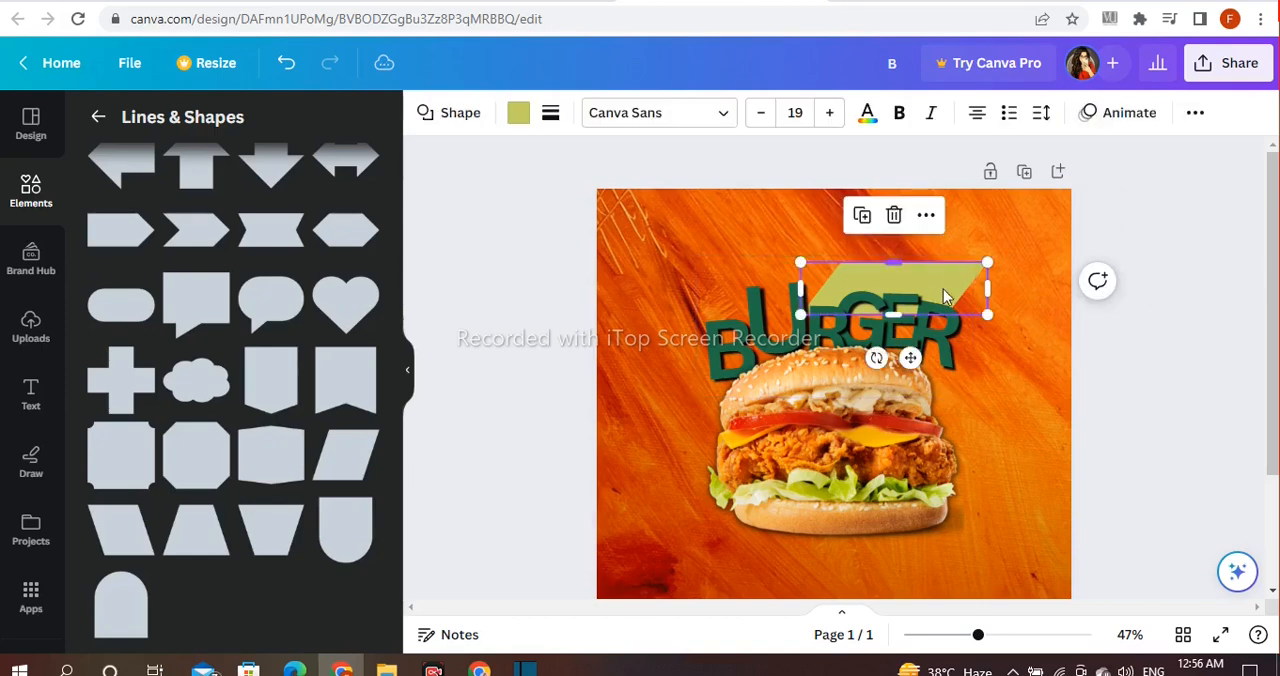
Step: Move the parallelogram above the last letters of BURGER and stretch it on both sides to about 509 wide and 112 high
left_click_drag(894, 315, 961, 259)
left_click_drag(800, 272, 786, 272)
left_click(994, 273)
left_click(974, 274)
left_click(970, 267)
left_click_drag(988, 276, 1008, 278)
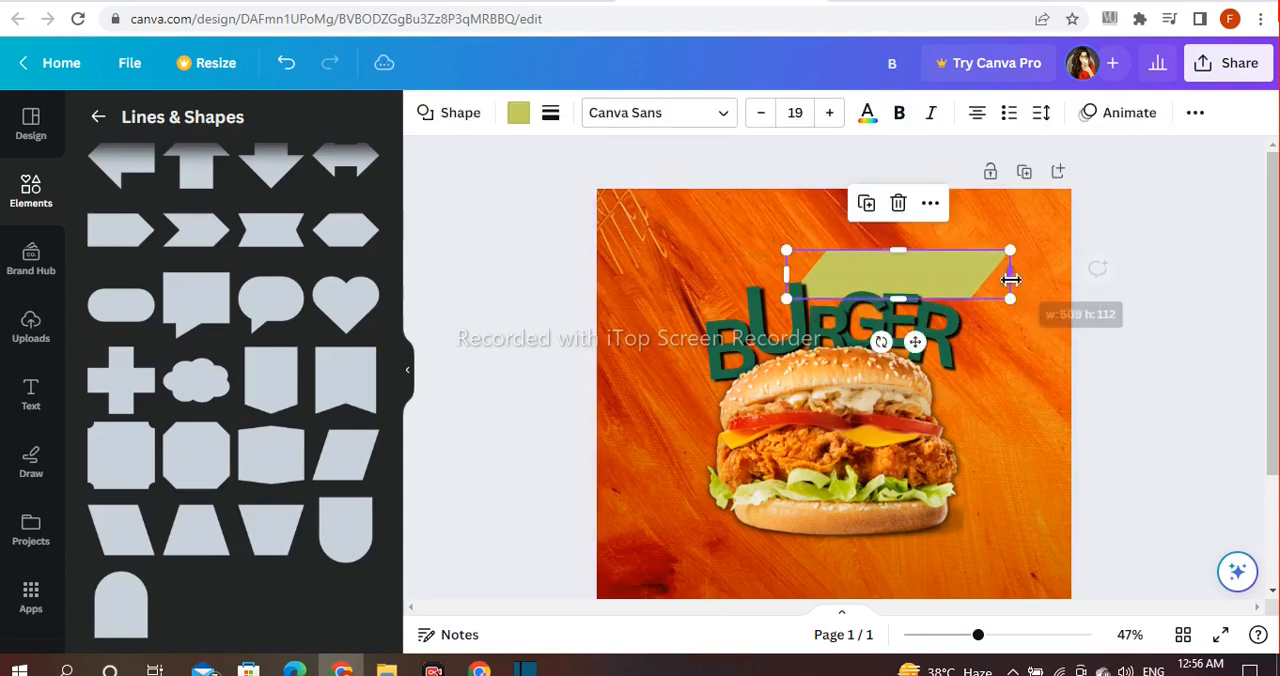
left_click(1150, 327)
left_click(966, 264)
left_click(986, 271)
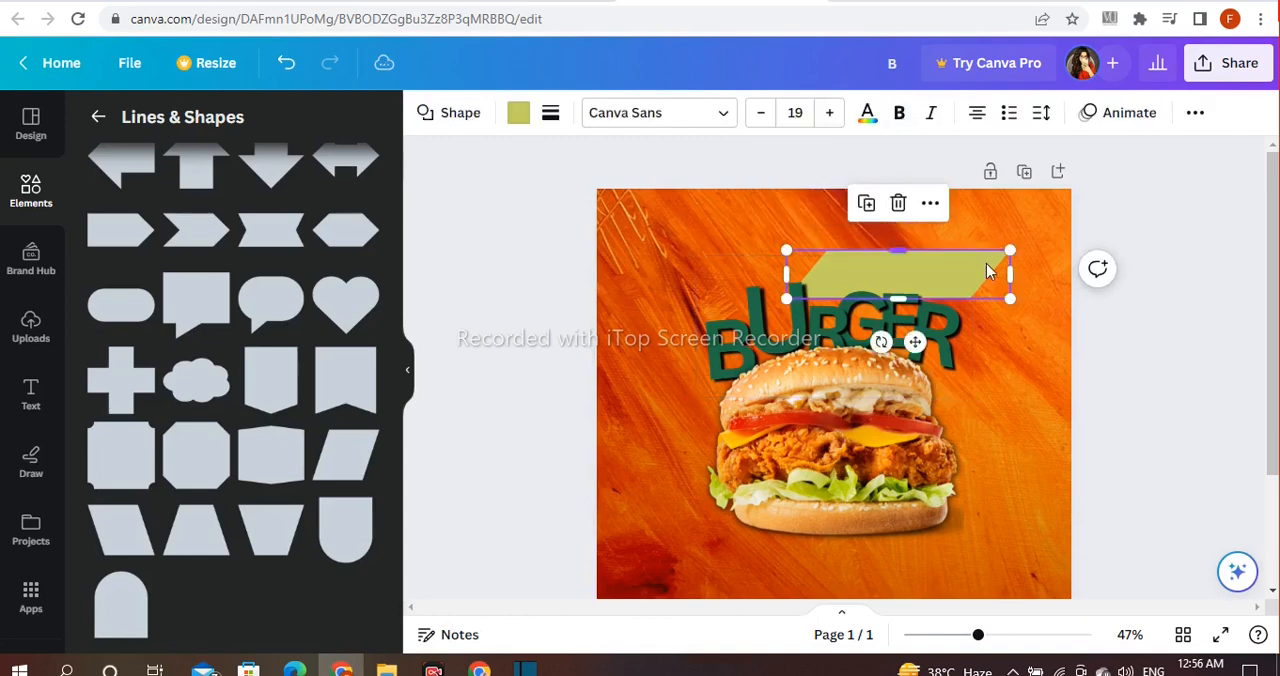
Step: Reduce the parallelogram's height slightly and tilt it a little counterclockwise above the lettering
left_click_drag(941, 298, 942, 294)
left_click_drag(898, 251, 898, 257)
left_click_drag(879, 341, 882, 349)
left_click(1136, 337)
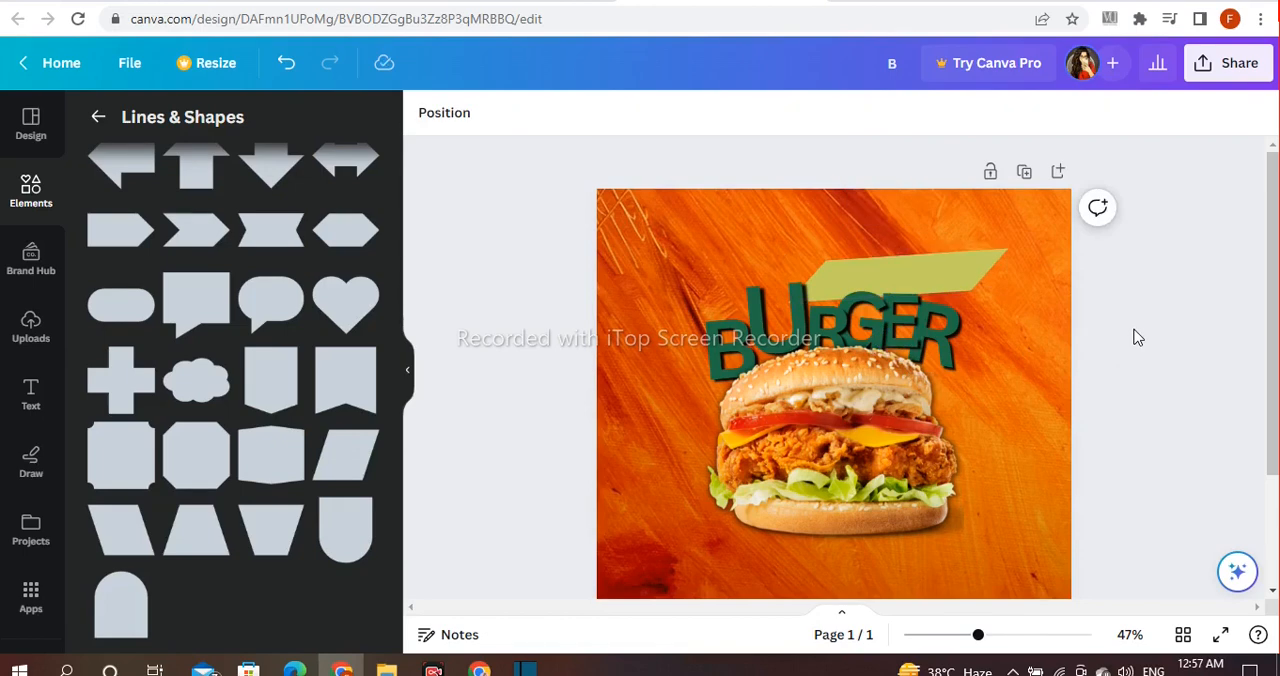
Step: Search the elements for "chili" and insert the photo of a single curved red chili from all photo results
left_click(97, 119)
left_click(250, 120)
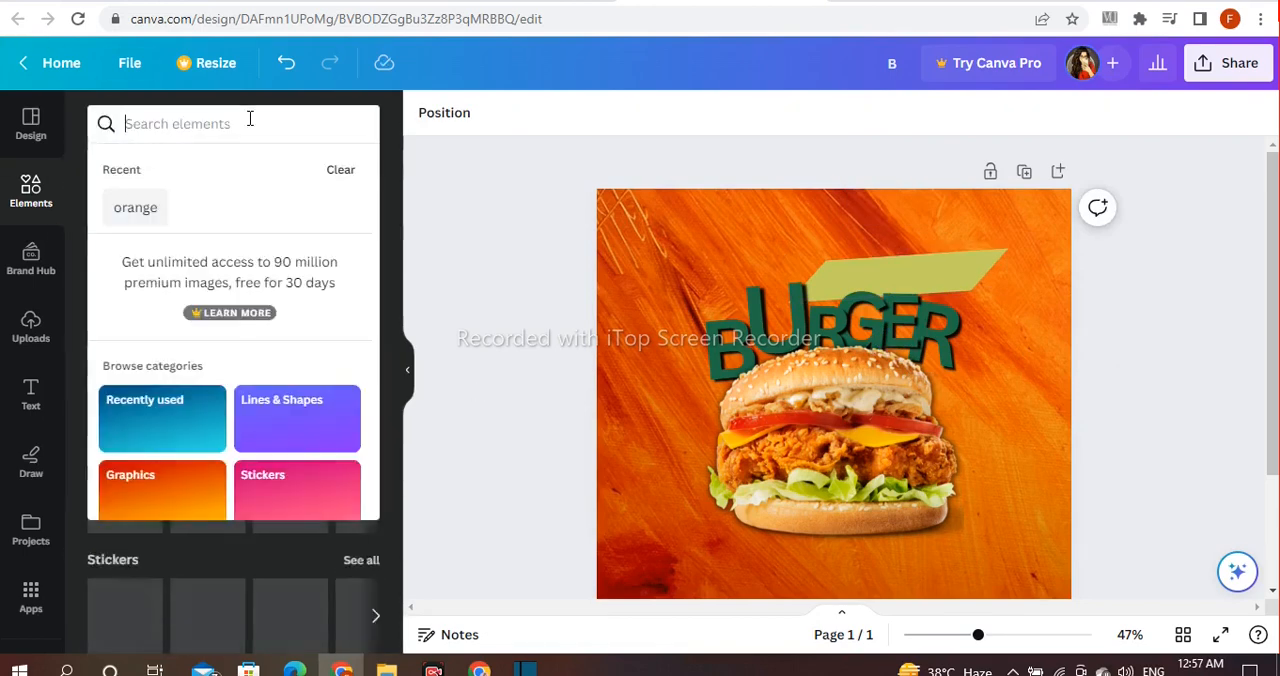
type("chili")
key("Return")
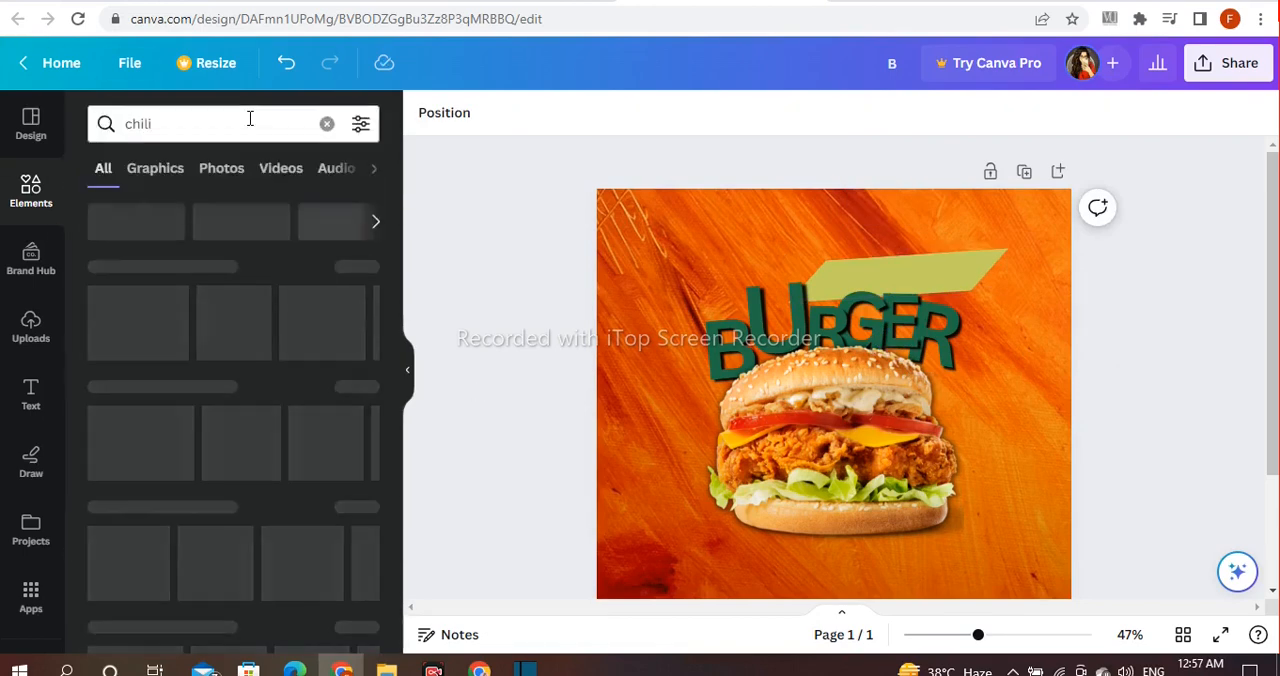
scroll(1084, 470, "down", 1)
left_click(355, 389)
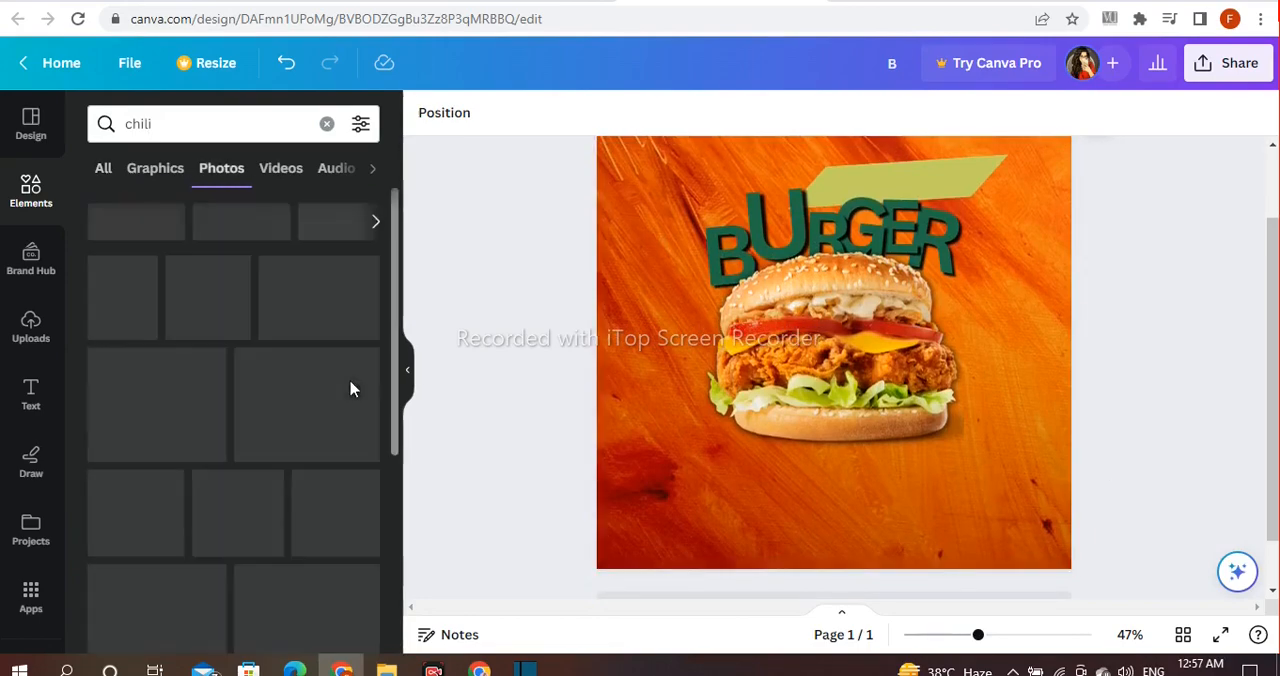
scroll(315, 388, "down", 5)
scroll(315, 388, "down", 5)
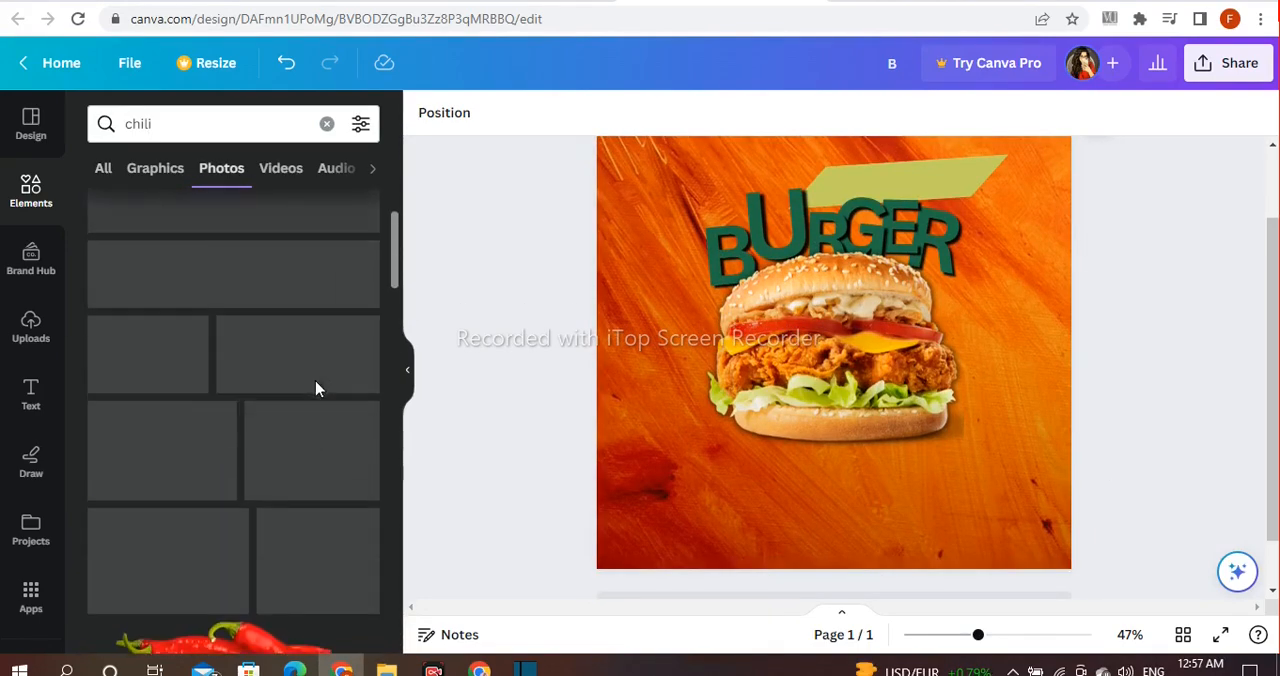
left_click(157, 388)
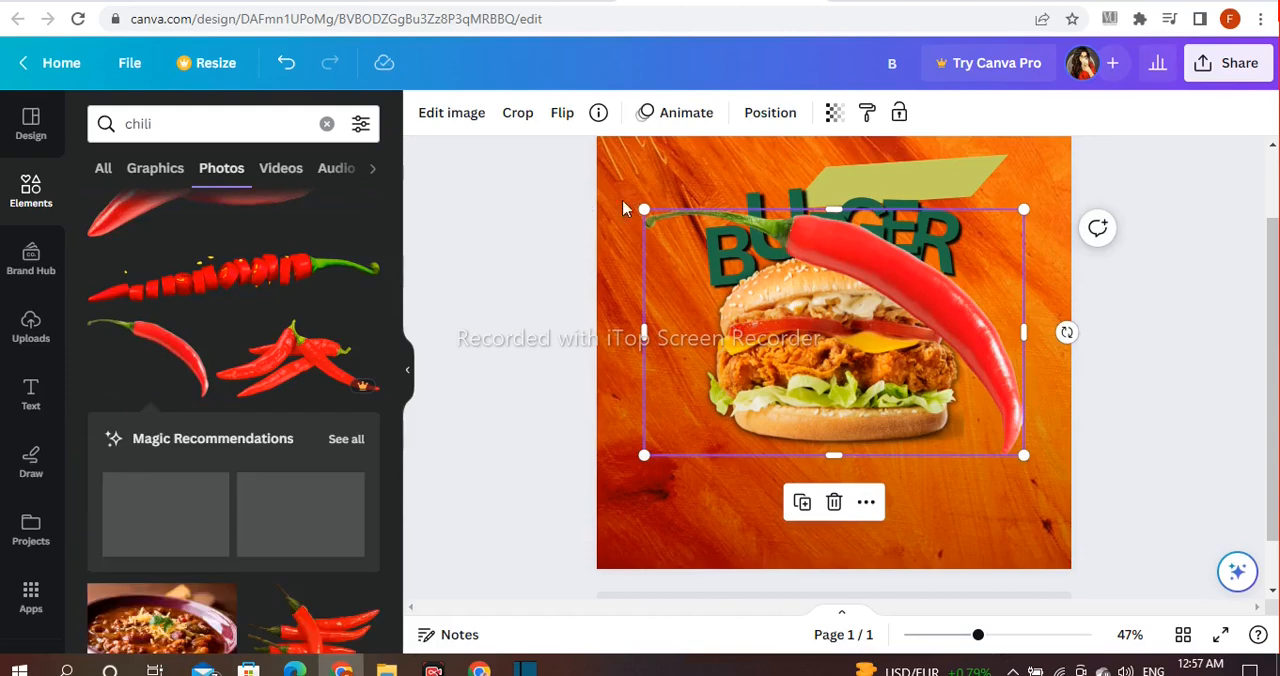
Step: Shrink the chili, rotate it so the stem points up, and place it beside the burger's right edge
left_click_drag(643, 208, 775, 295)
left_click_drag(894, 497, 611, 330)
left_click_drag(906, 436, 942, 416)
left_click_drag(1031, 256, 1000, 286)
left_click_drag(808, 349, 804, 392)
left_click_drag(977, 420, 1000, 414)
left_click(1135, 334)
left_click(996, 416)
Step: Duplicate the chili, move the copy to the burger's left side, and flip it horizontally and vertically
left_click(915, 209)
left_click_drag(944, 319, 679, 288)
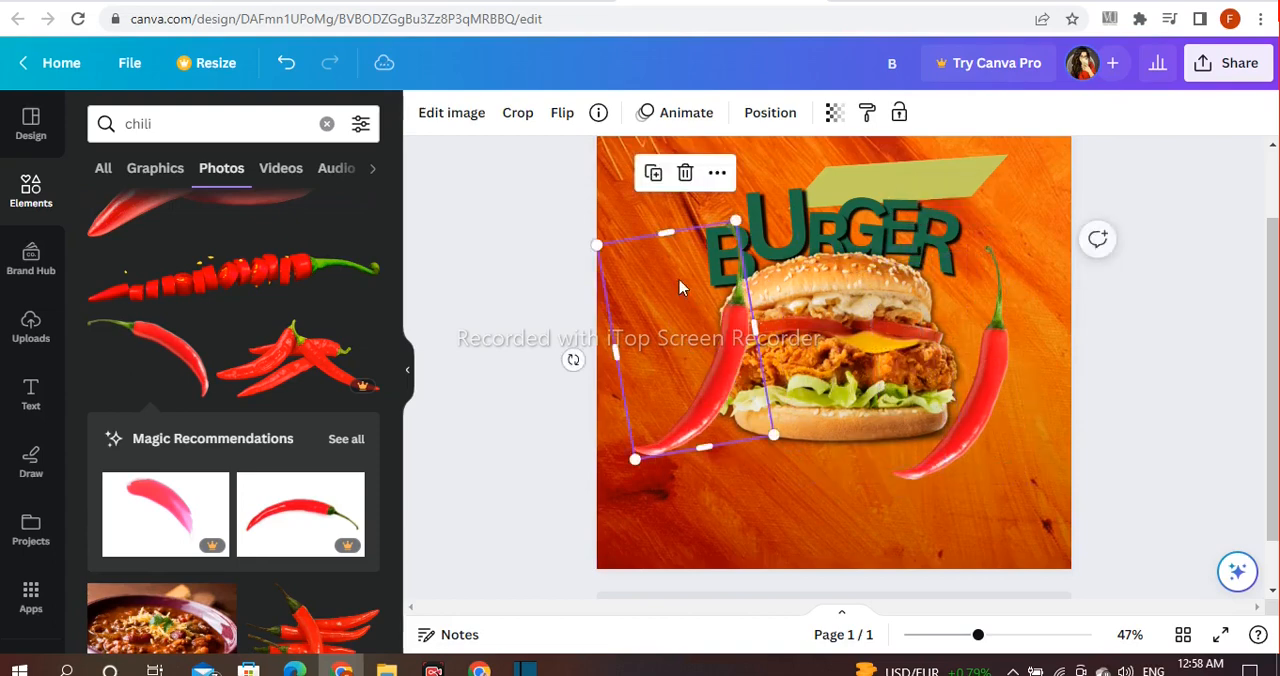
left_click(562, 114)
left_click(592, 162)
left_click(582, 198)
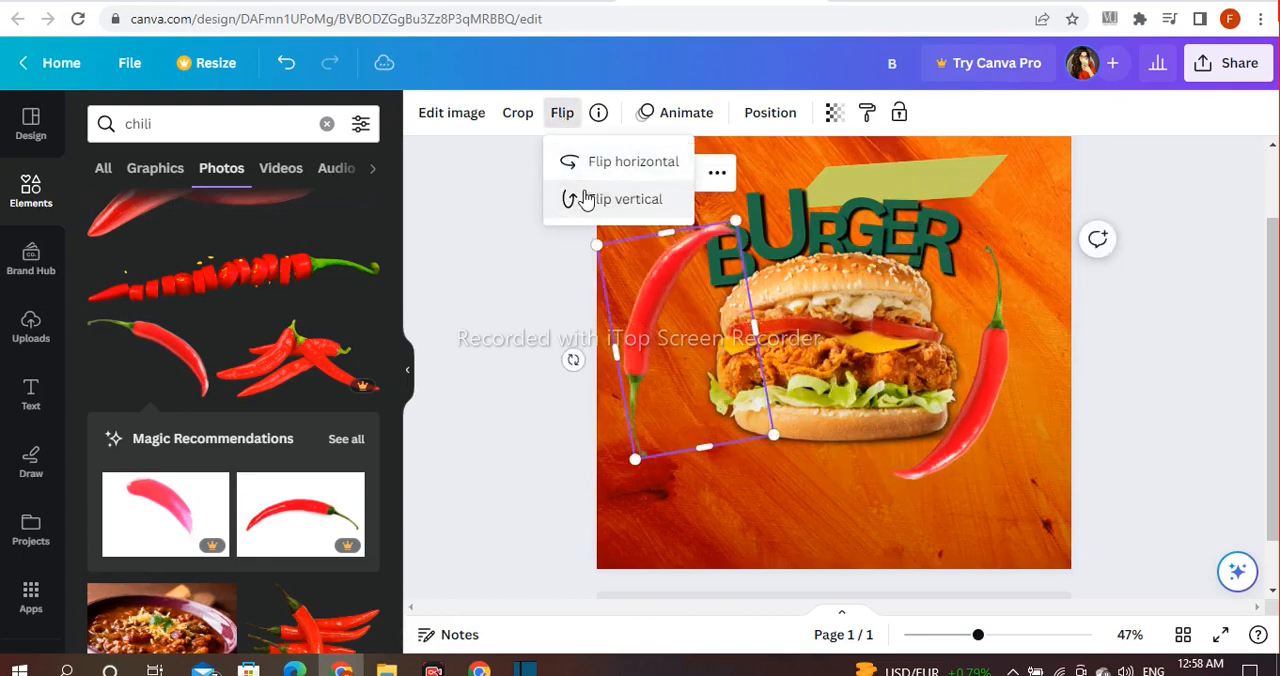
Step: Rotate the left chili to curve around the burger, shrink it slightly and shift it clear of the bun
left_click_drag(573, 360, 701, 357)
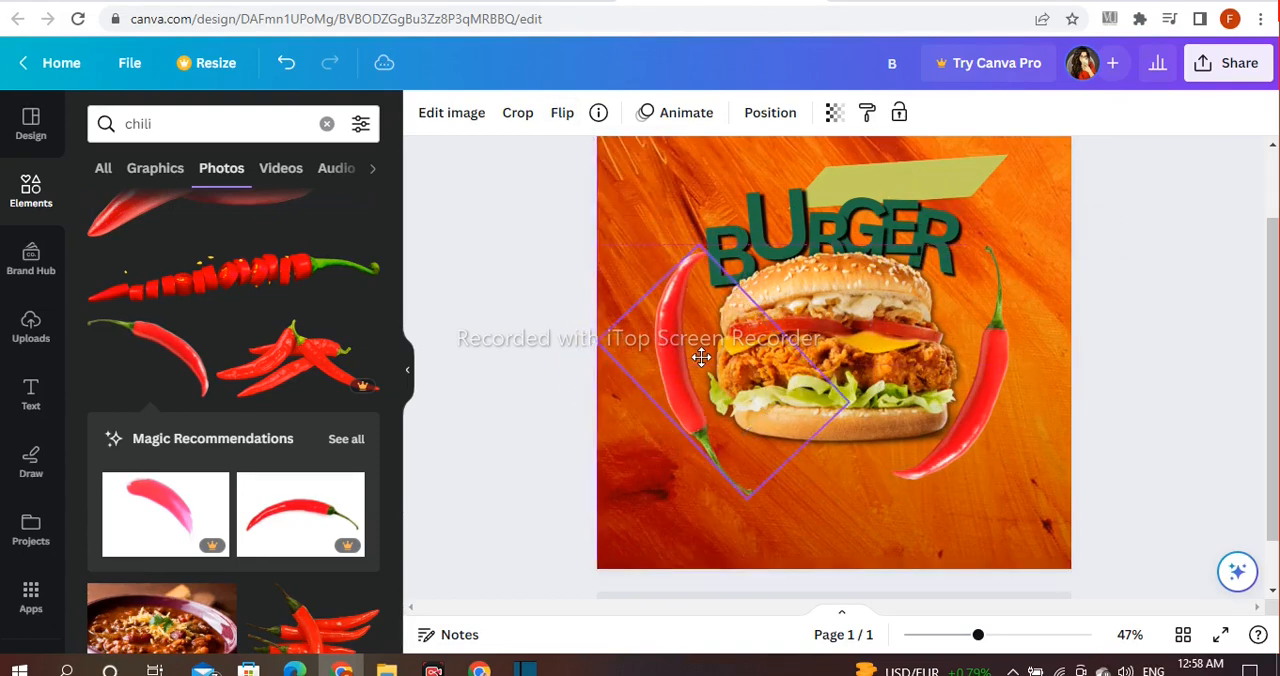
left_click(548, 317)
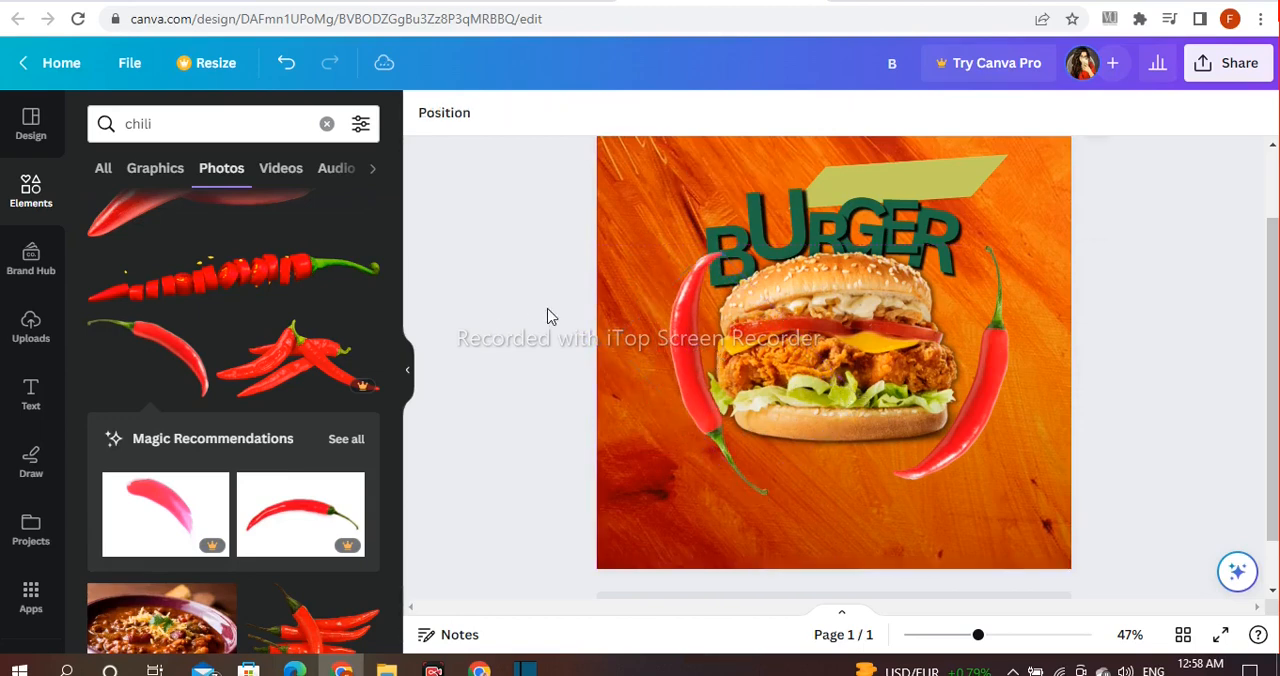
left_click(672, 338)
left_click_drag(717, 248, 716, 297)
left_click_drag(686, 364, 657, 347)
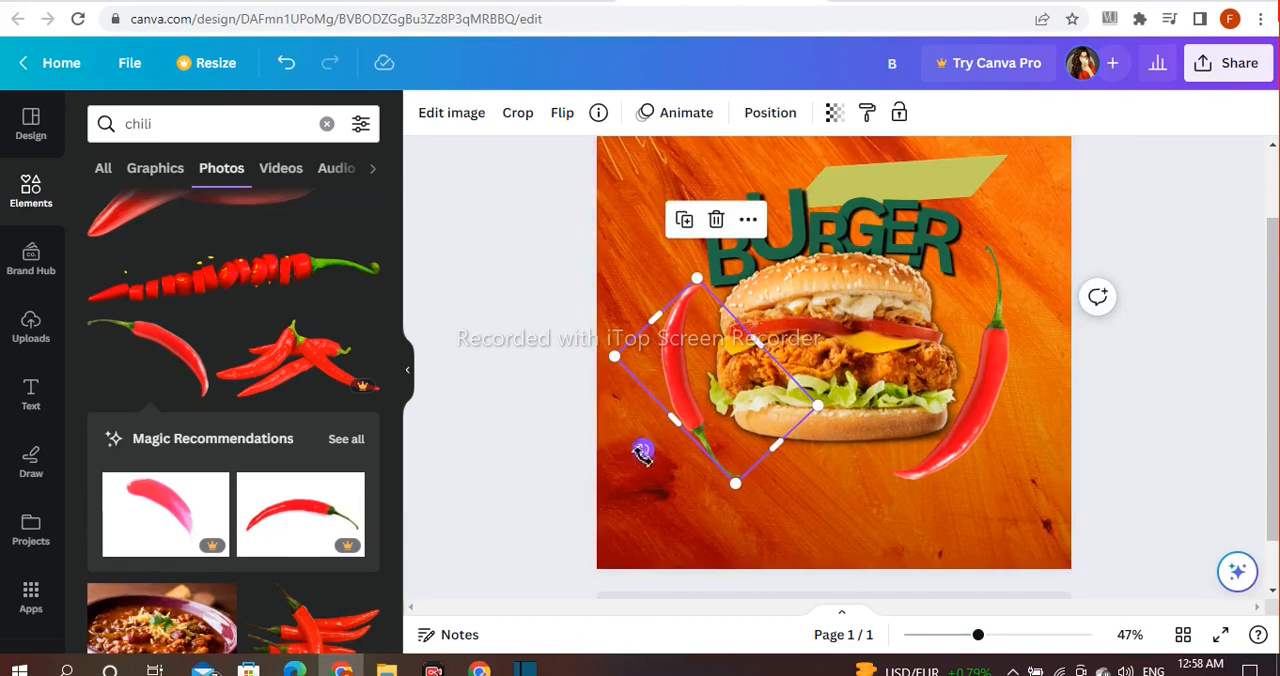
left_click_drag(640, 452, 657, 460)
left_click(548, 404)
Step: Blur the right chili to about 24 and the left chili to about 18 in the image adjustments
left_click(1027, 453)
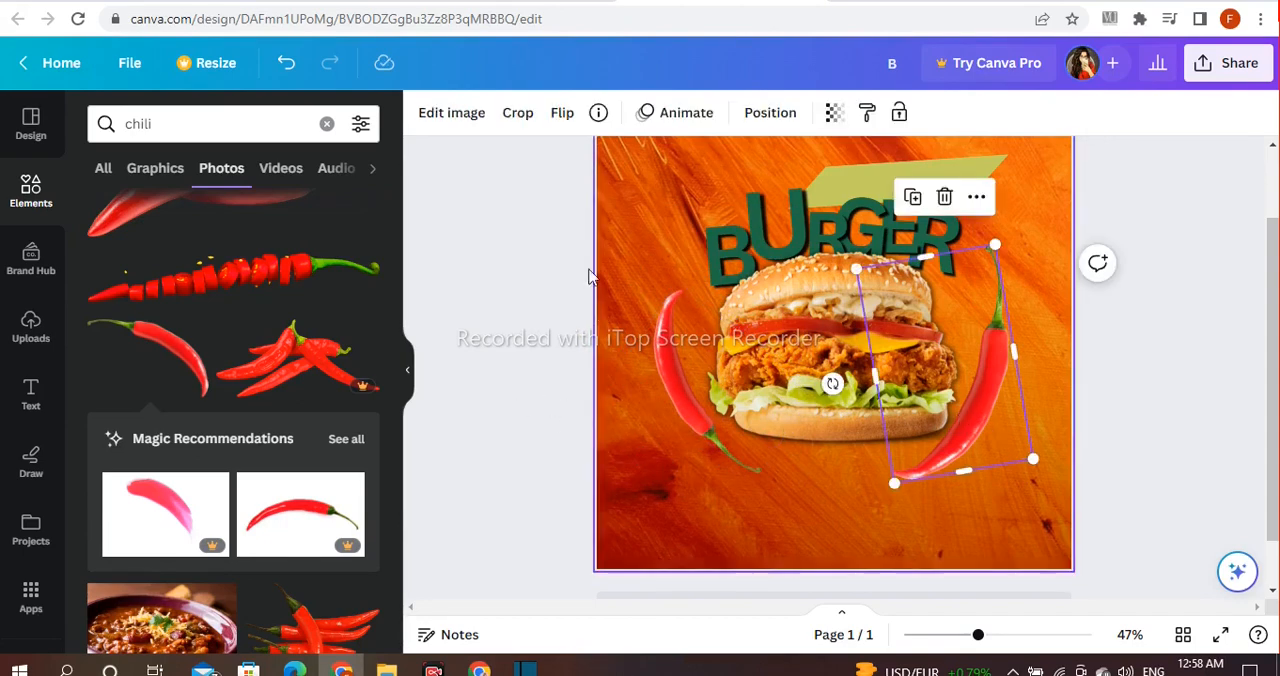
left_click(455, 114)
scroll(306, 327, "down", 2)
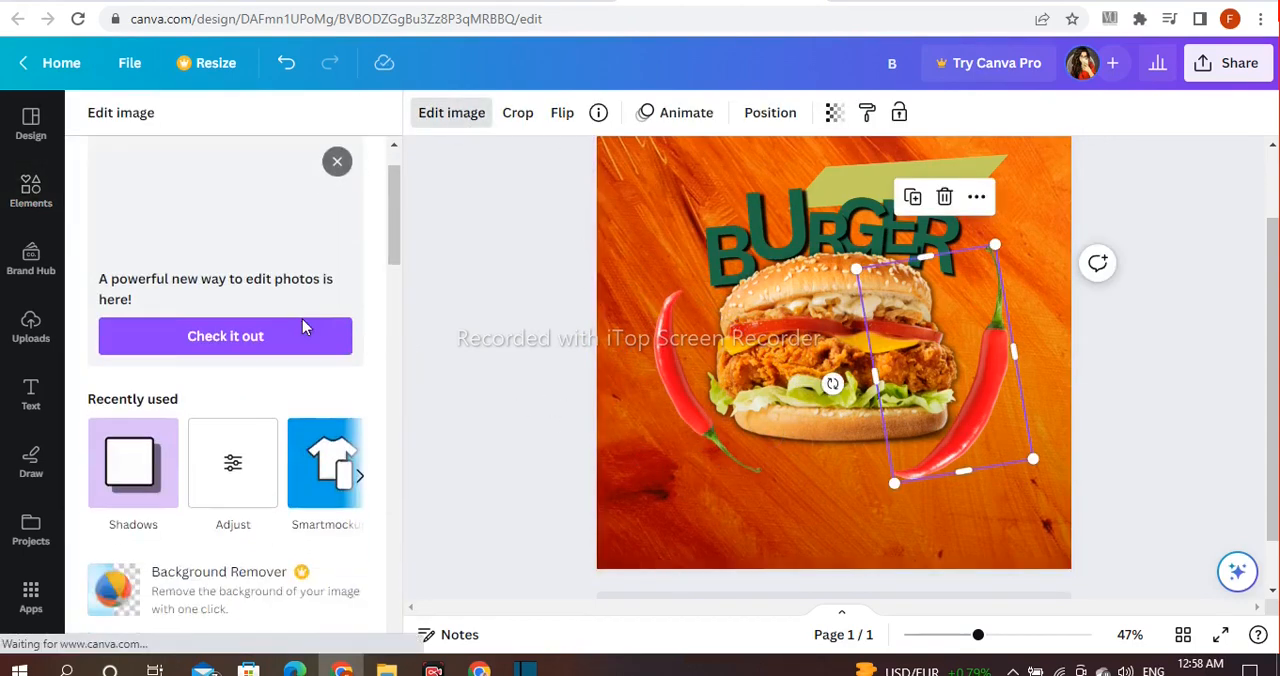
left_click(236, 357)
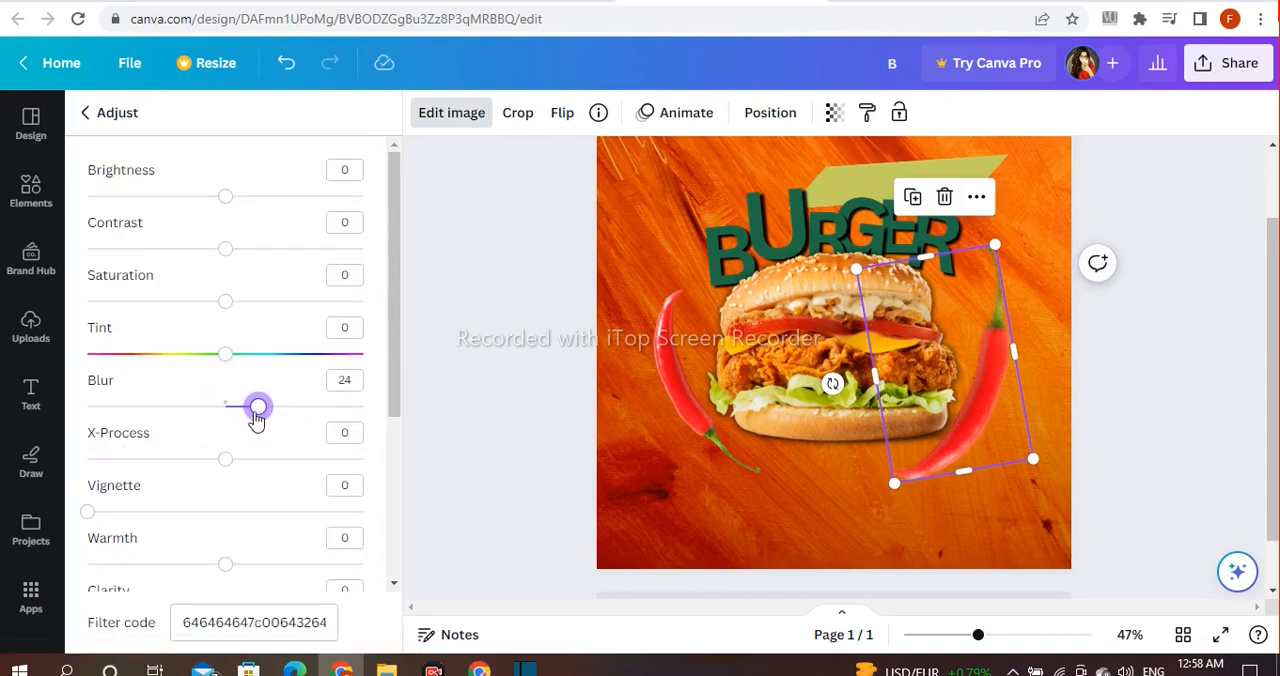
left_click(668, 393)
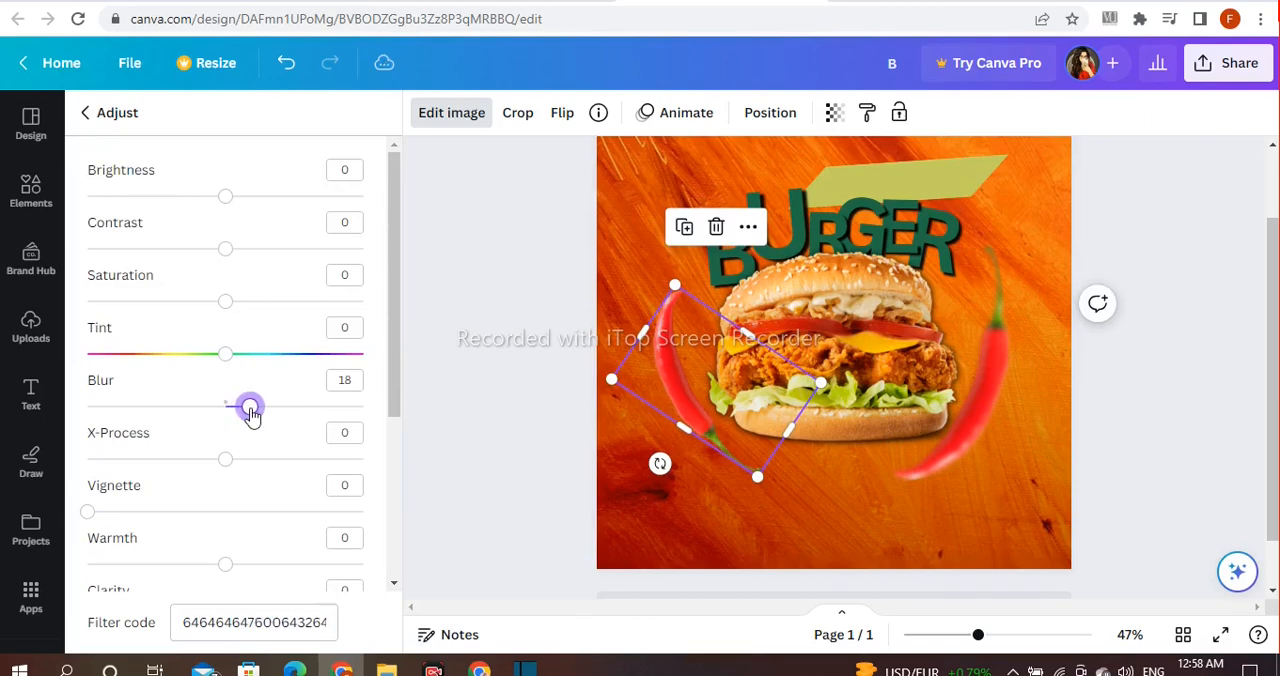
left_click(505, 372)
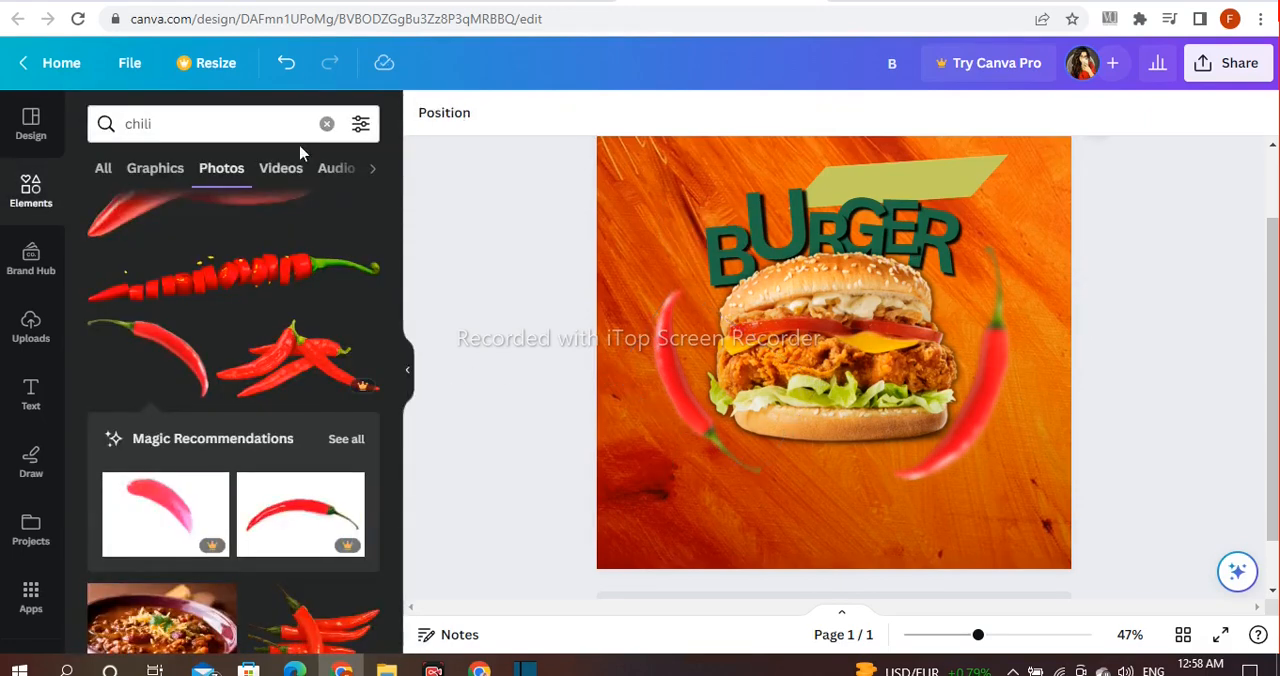
Step: Search the elements for "lemon" and insert the round lemon slice from all photo results
left_click(326, 126)
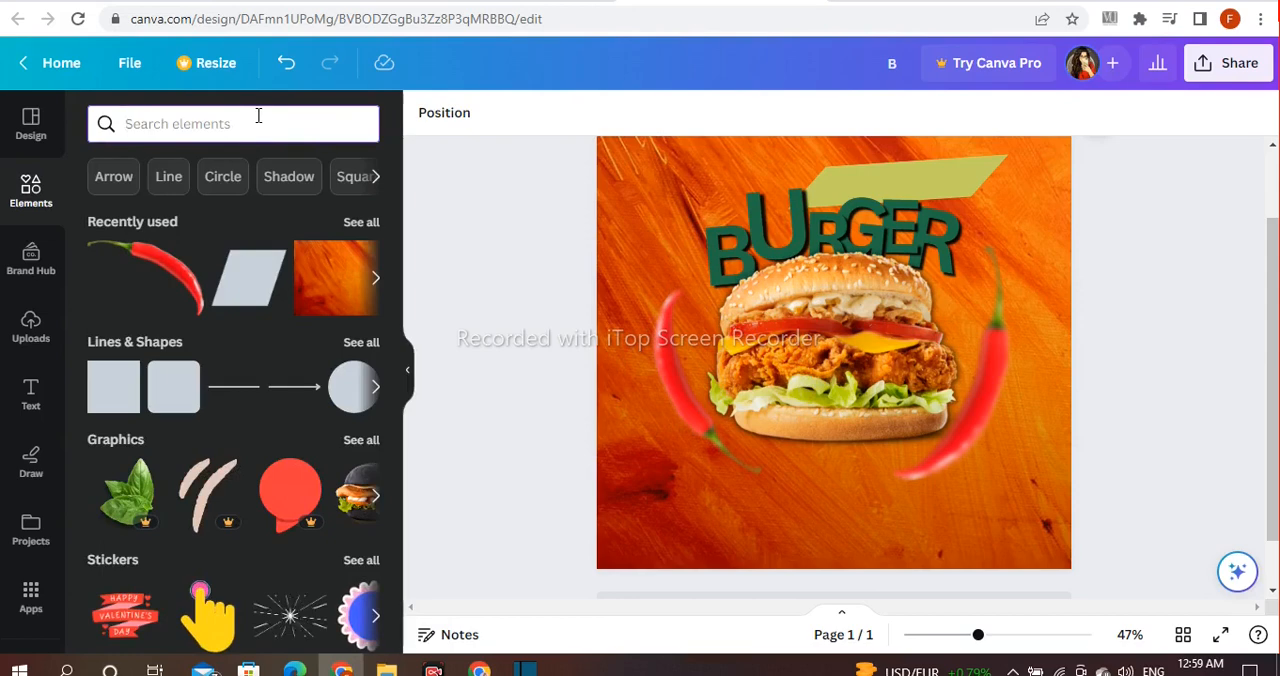
type("lemon")
key("Return")
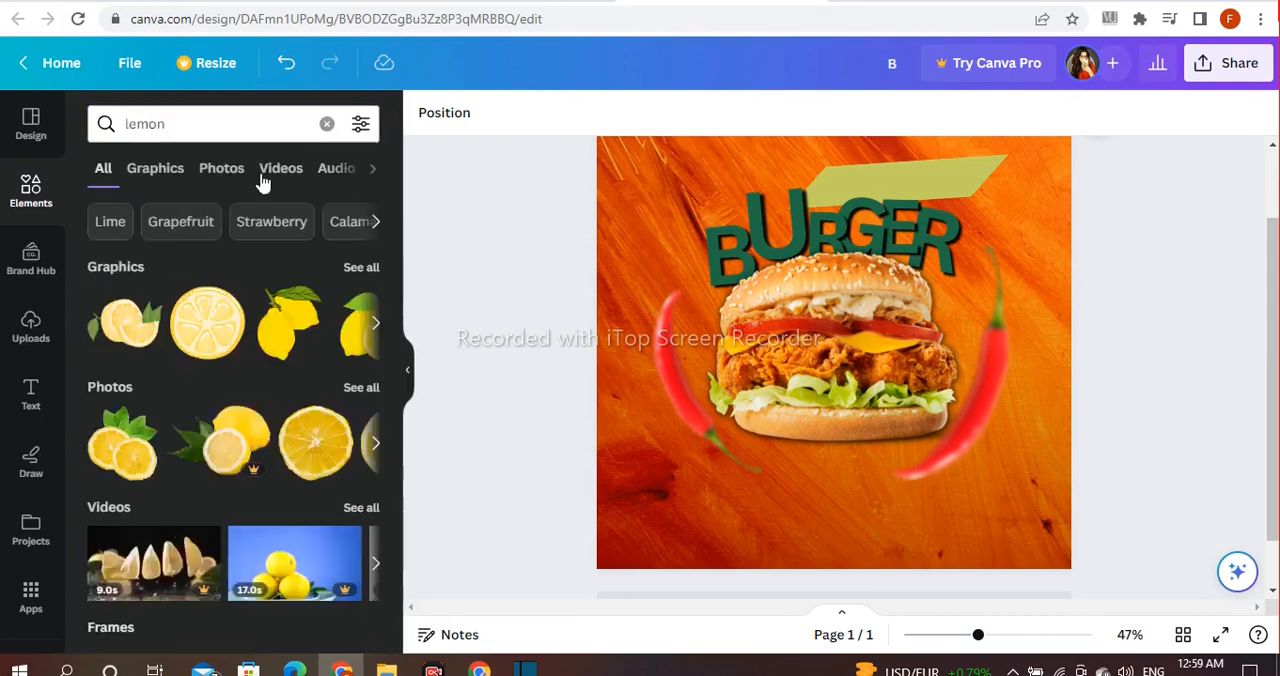
scroll(351, 357, "down", 2)
left_click(357, 293)
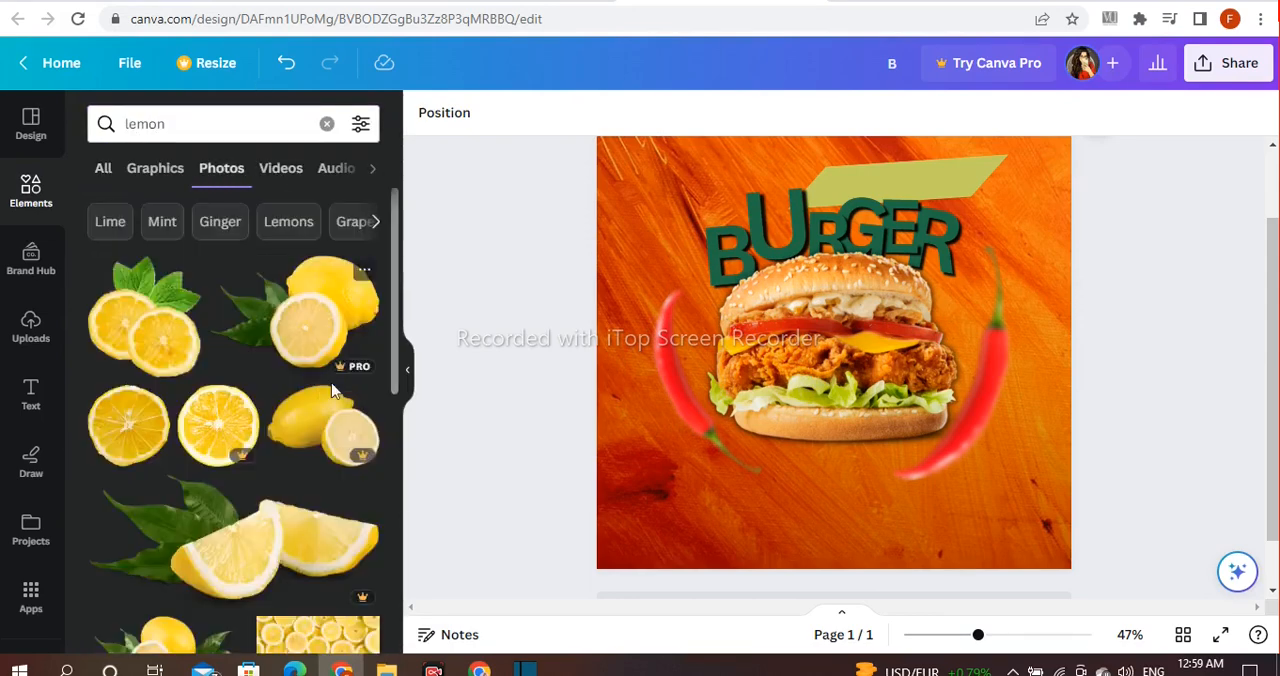
scroll(143, 368, "down", 3)
left_click(136, 362)
Step: Shrink the lemon slice proportionally and move it over the lower right part of the burger
left_click_drag(1024, 139, 889, 276)
left_click_drag(821, 345, 877, 338)
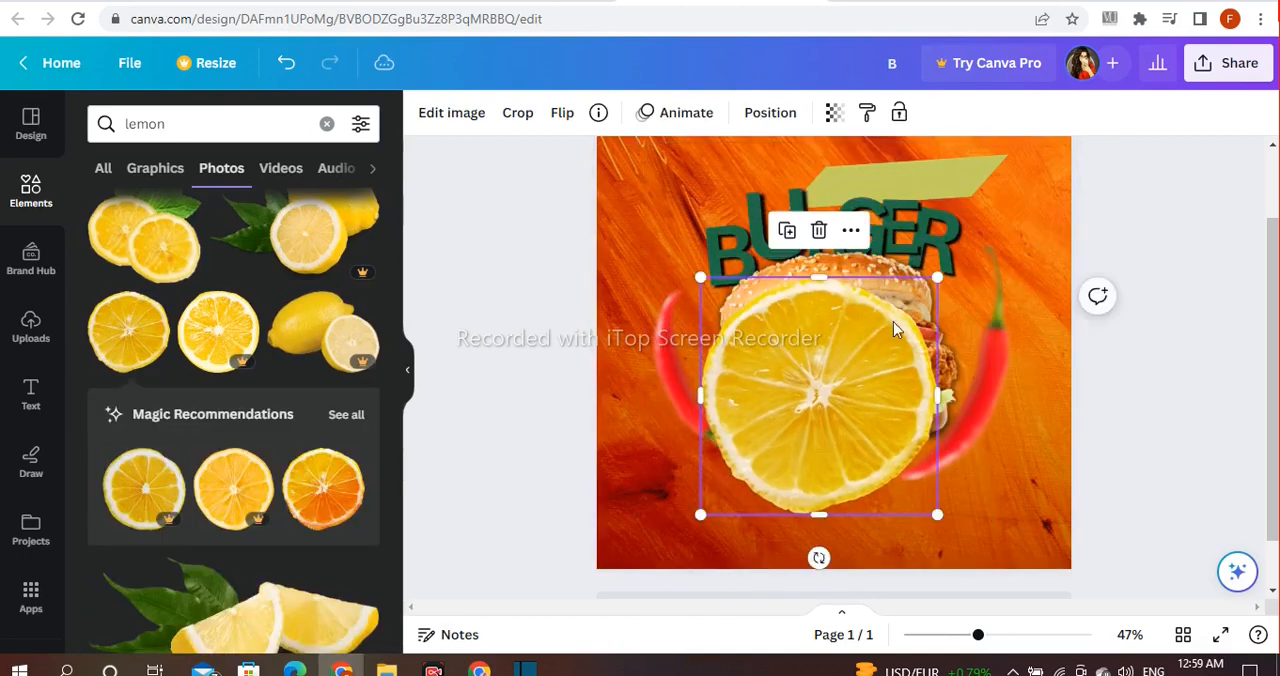
left_click_drag(937, 396, 900, 392)
left_click(286, 62)
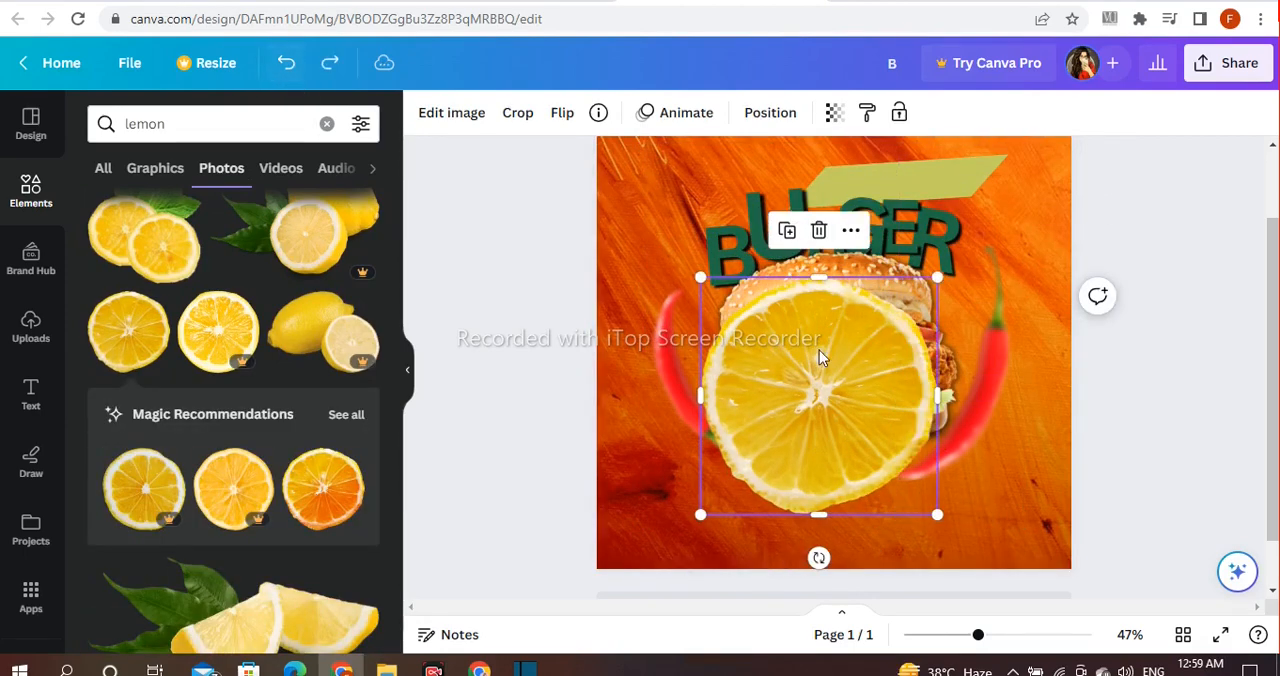
left_click_drag(940, 277, 871, 343)
left_click_drag(806, 368, 876, 370)
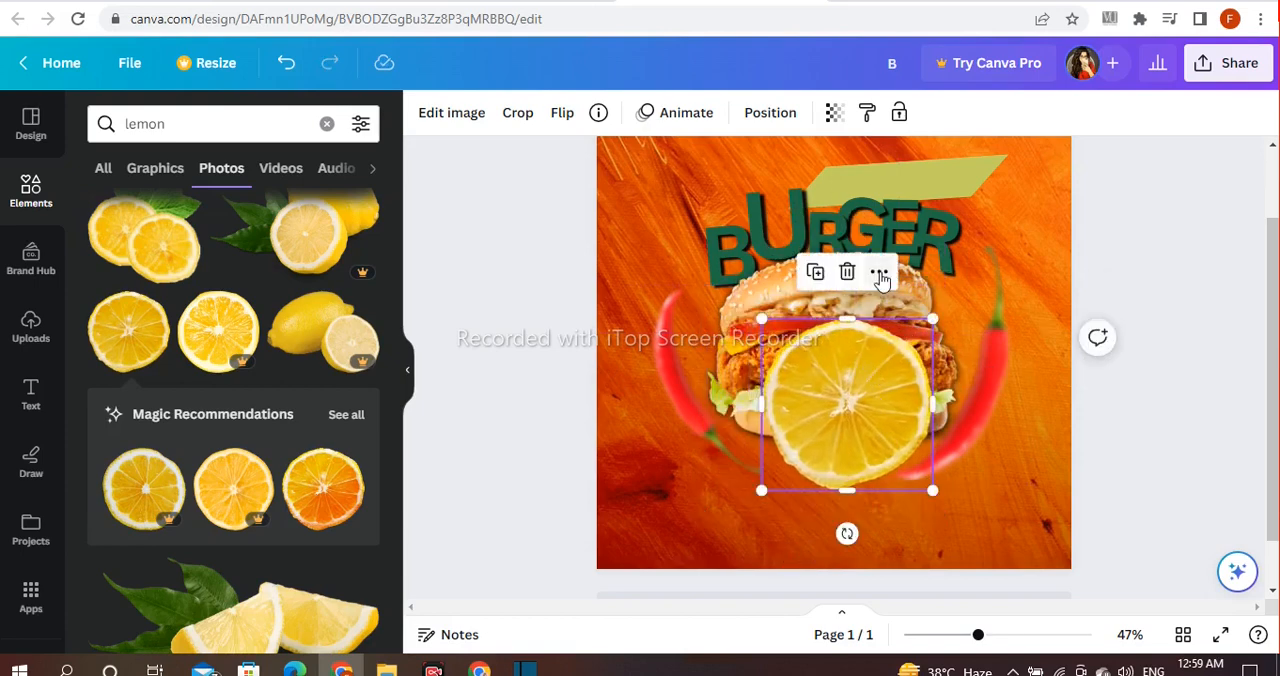
Step: Send the lemon slice to the back and position it so its lower part peeks out beneath the burger bun
right_click(890, 372)
mouse_move(893, 377)
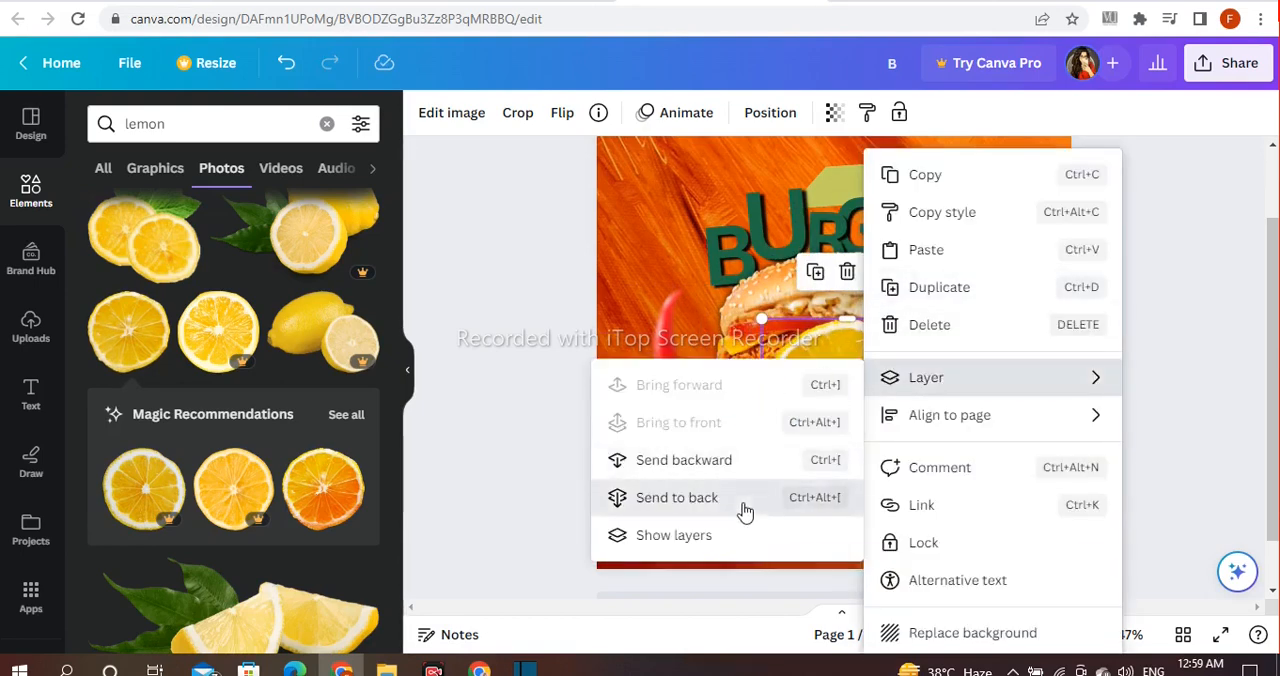
left_click(740, 513)
mouse_move(861, 464)
left_mouse_down()
mouse_move(860, 477)
mouse_move(843, 476)
left_mouse_up()
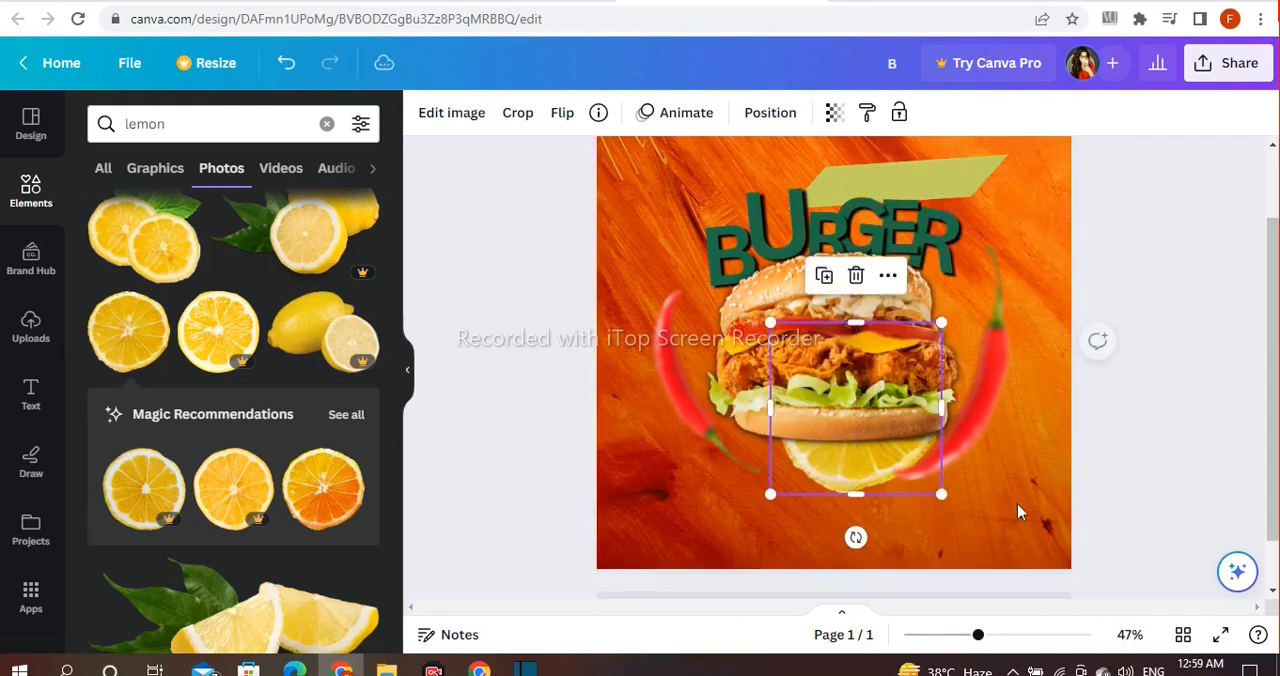
left_click(1221, 434)
Step: Search the elements for "leaf" and insert the single pointed green leaf from all photo results
left_click(310, 126)
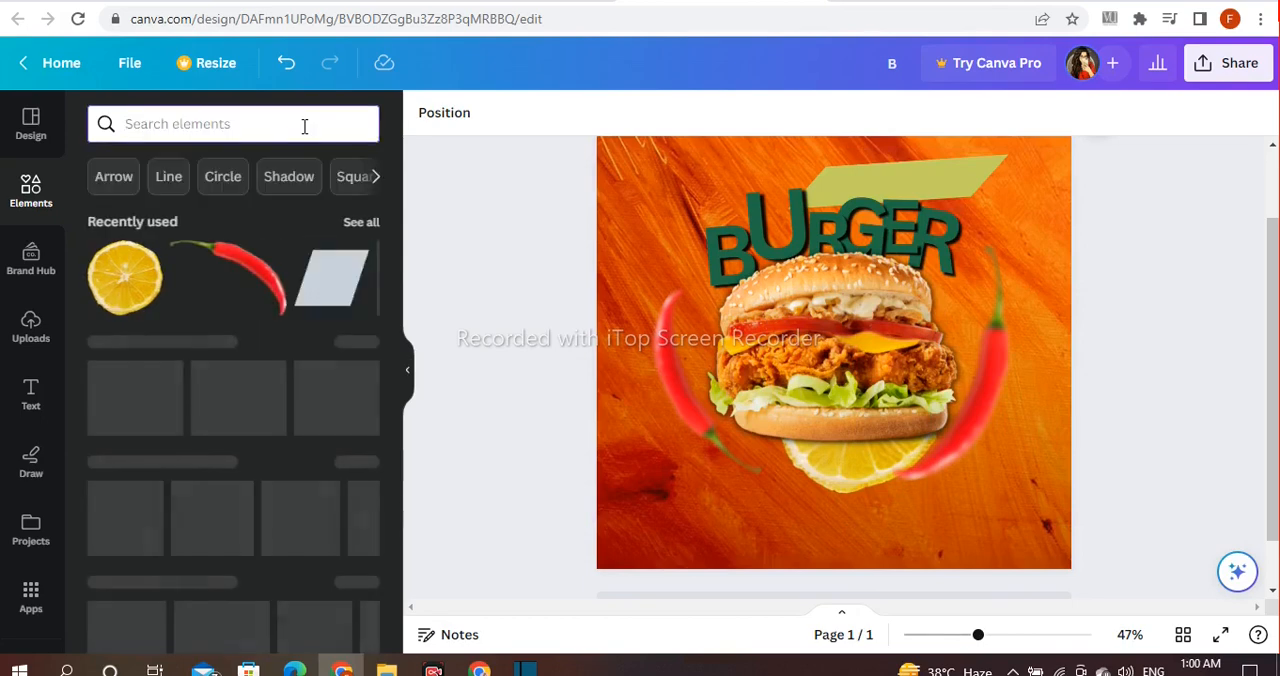
type("leafe")
key("Return")
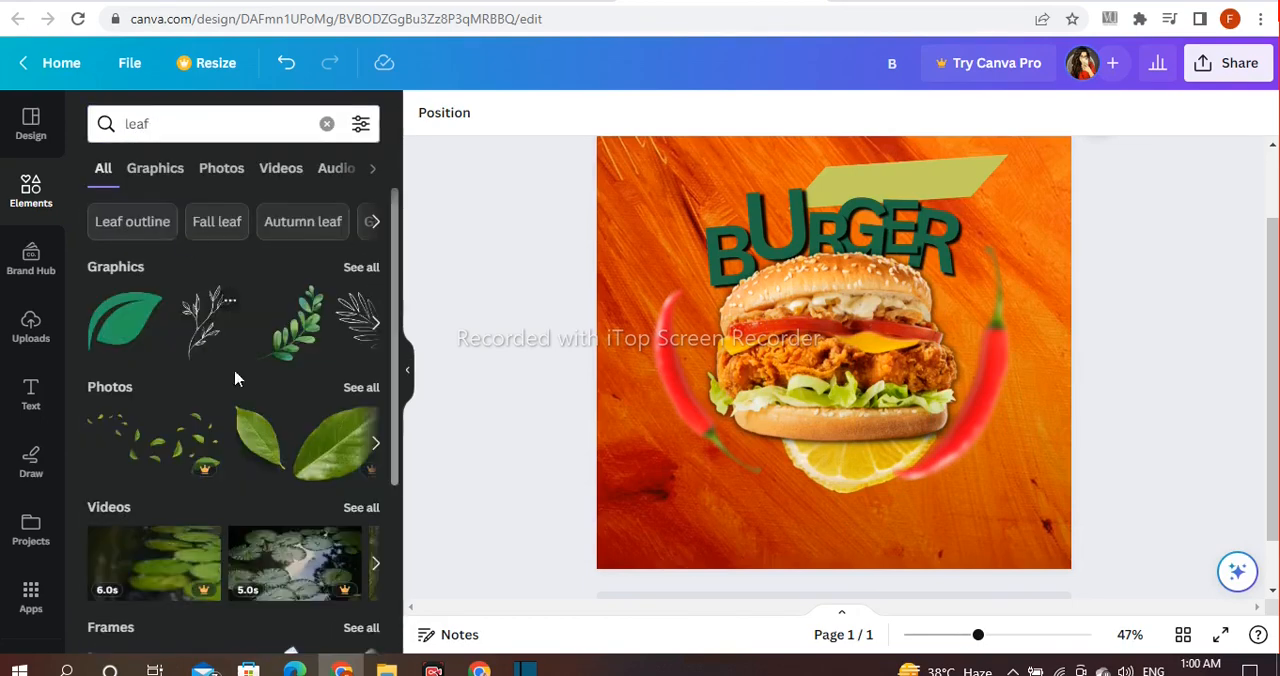
left_click(358, 387)
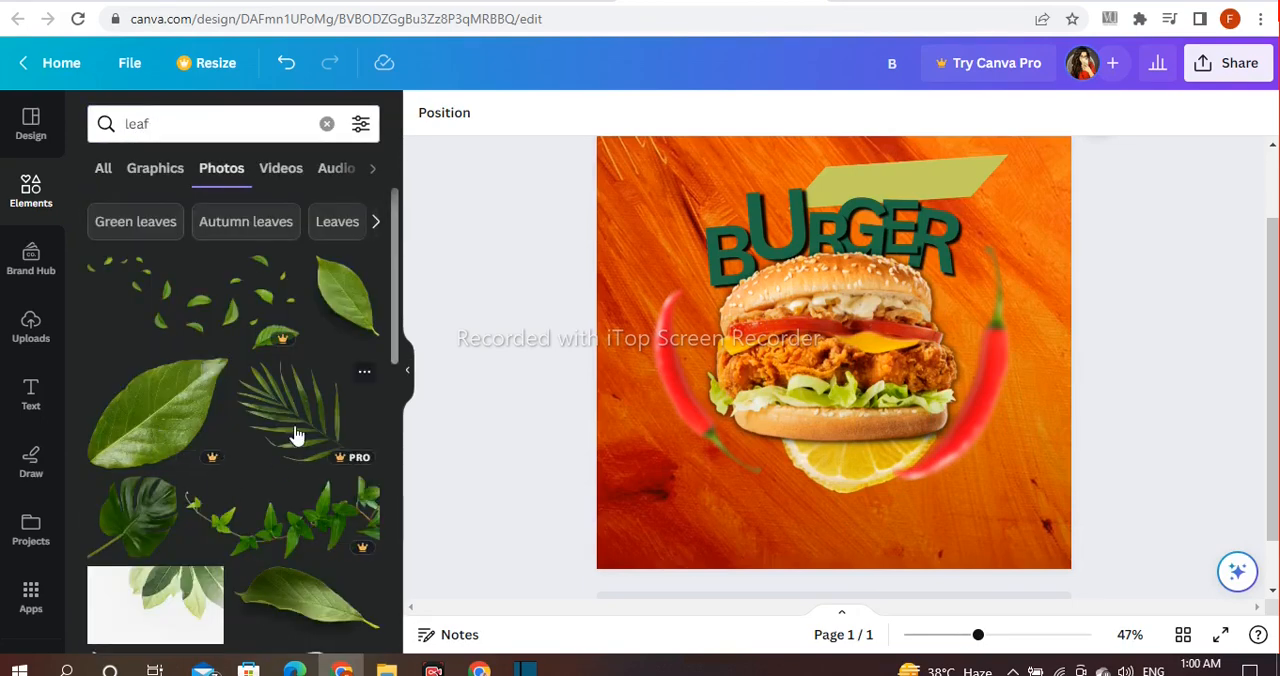
scroll(296, 435, "down", 3)
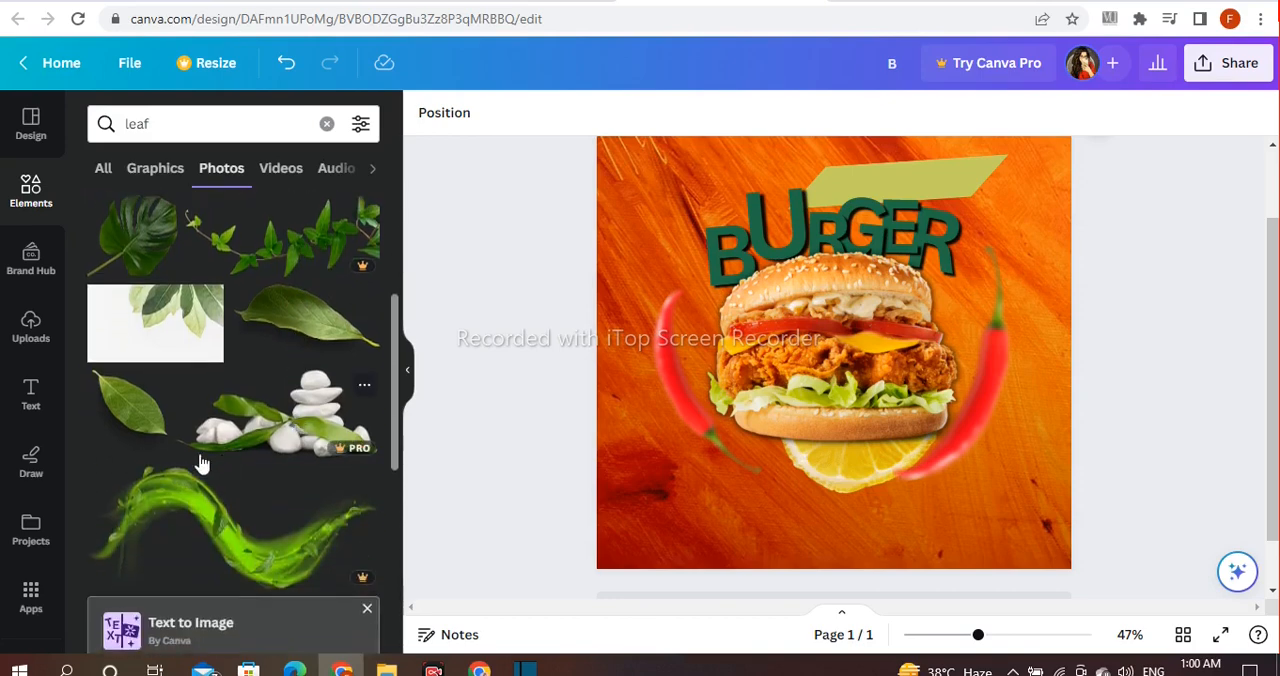
left_click(129, 405)
Step: Shrink the leaf, rotate it tip-down and place it at the burger's lower left beside the lemon slice
left_click_drag(1000, 130, 791, 381)
left_click_drag(727, 566, 597, 549)
left_click_drag(752, 468, 781, 474)
left_click_drag(782, 364, 769, 422)
left_click_drag(747, 501, 746, 483)
Step: Send the leaf to the back so it sits behind the burger and fine-tune its rotation
left_click(789, 342)
mouse_move(800, 376)
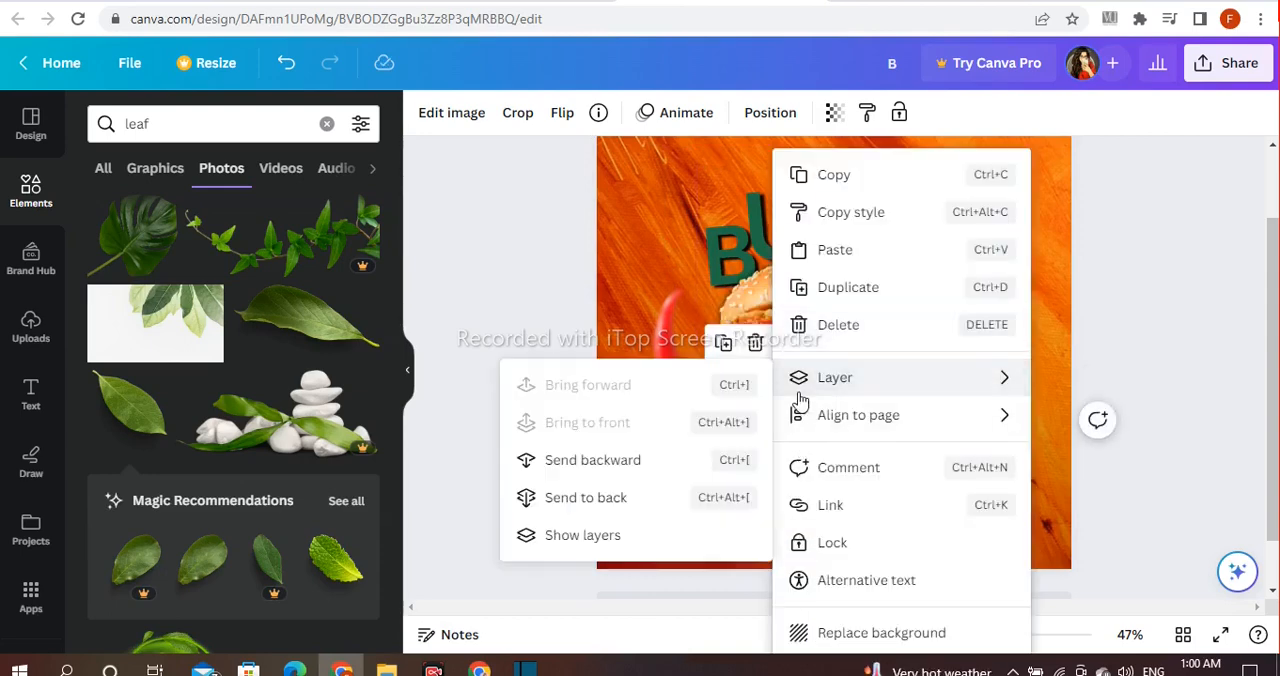
left_click(614, 500)
left_click_drag(681, 520, 715, 535)
Step: Duplicate the leaf, move the copy to the burger's upper right and rotate it to point upward
left_click(722, 342)
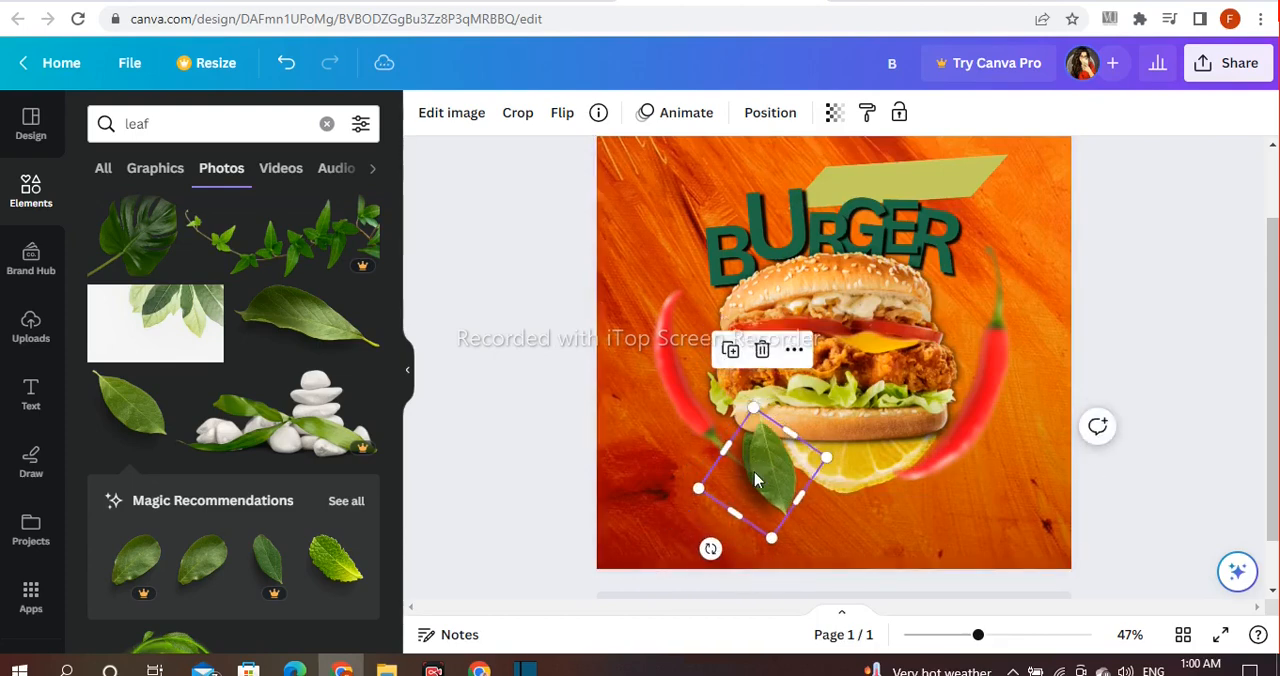
left_click_drag(765, 470, 918, 305)
left_click_drag(868, 390, 1058, 200)
left_click_drag(922, 320, 947, 320)
Step: Send the copied leaf to the back and adjust its position and rotation between the bun and the right chili
left_click(977, 186)
mouse_move(1060, 377)
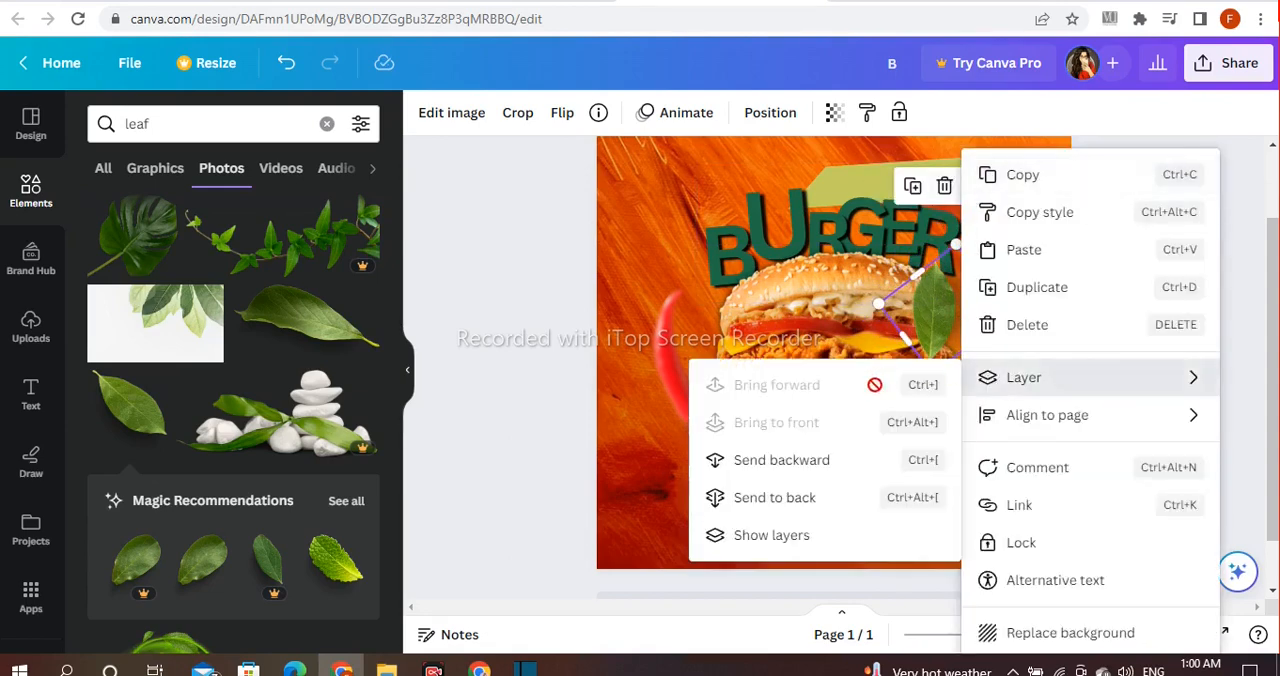
left_click(843, 484)
left_click_drag(942, 298, 942, 360)
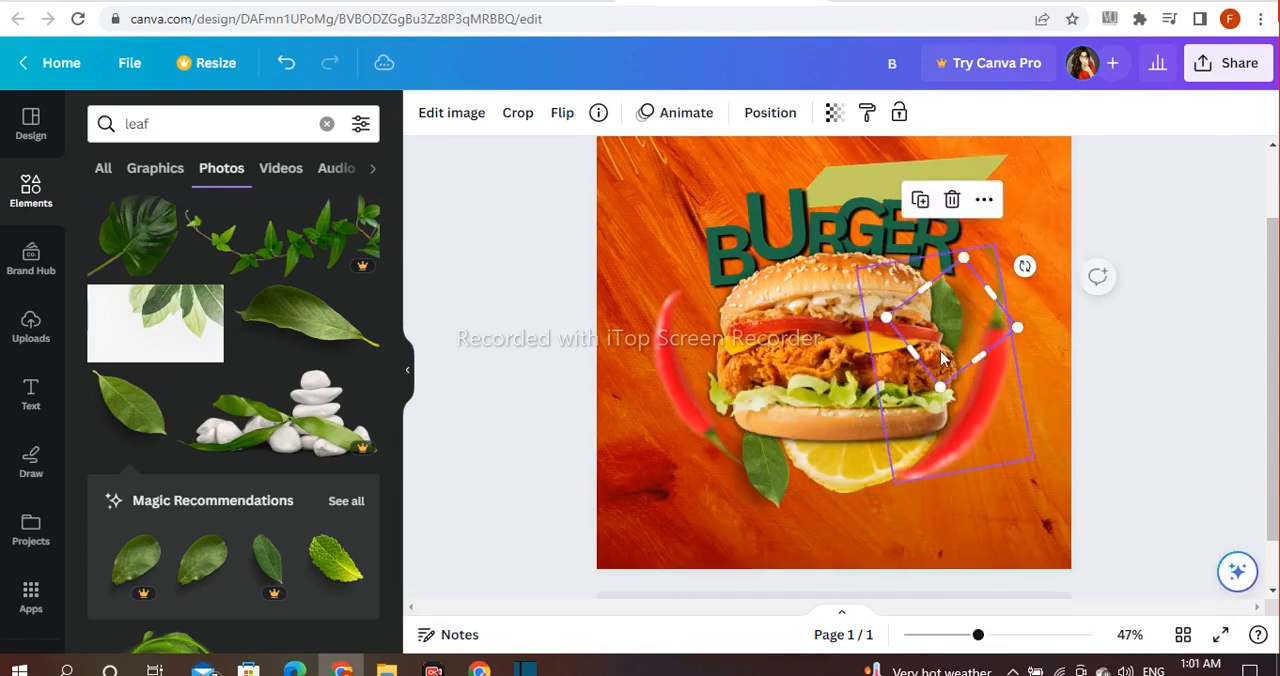
left_click_drag(1024, 266, 1032, 304)
left_click(1140, 250)
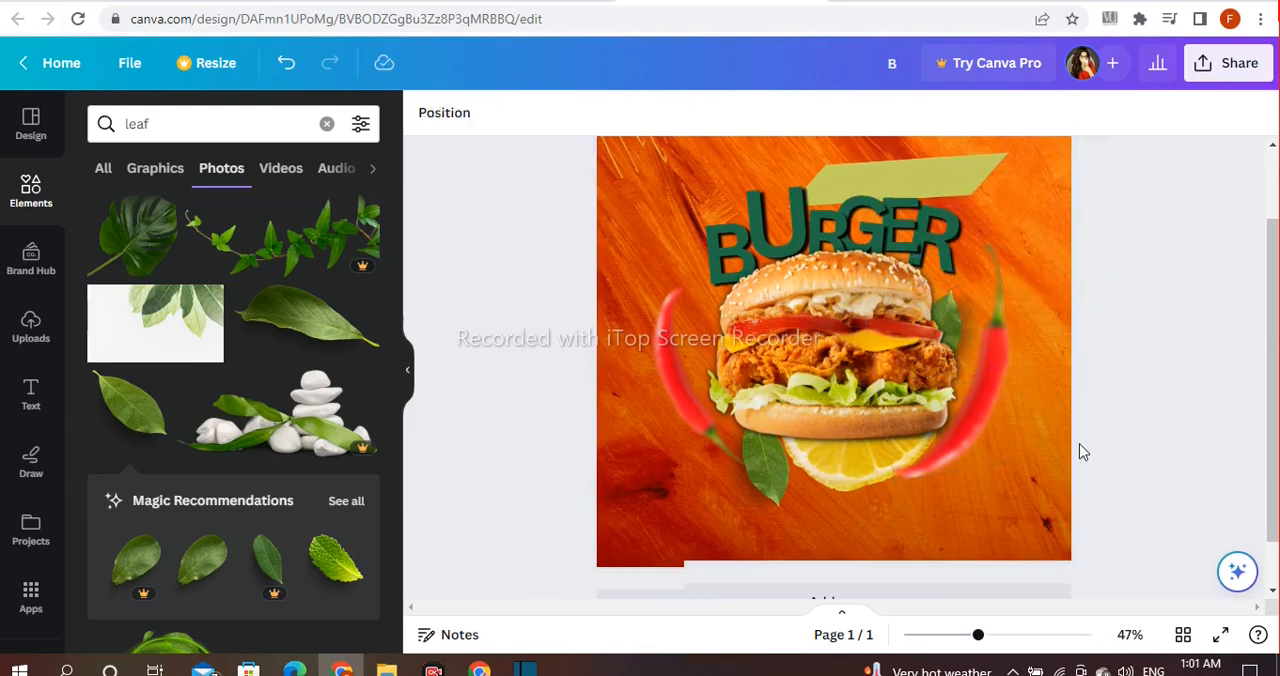
Step: Select the lettering, burger and garnishes together, shrink them slightly and move them up the page
scroll(1078, 450, "up", 2)
scroll(1122, 396, "down", 2)
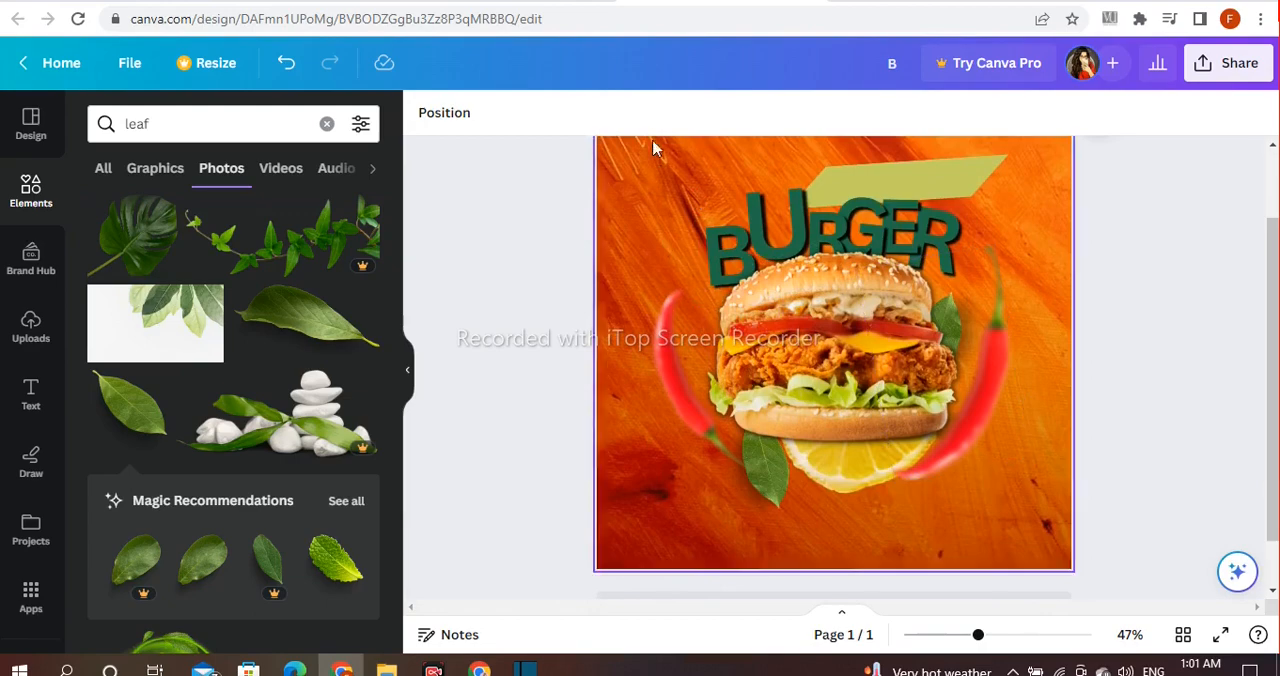
left_click_drag(717, 175, 946, 430)
left_click(1126, 433)
scroll(1126, 433, "down", 2)
scroll(1126, 433, "up", 3)
scroll(1126, 433, "down", 3)
Step: Add a heading text box reading "Friday"
left_click(30, 395)
left_click(218, 350)
key("BackSpace")
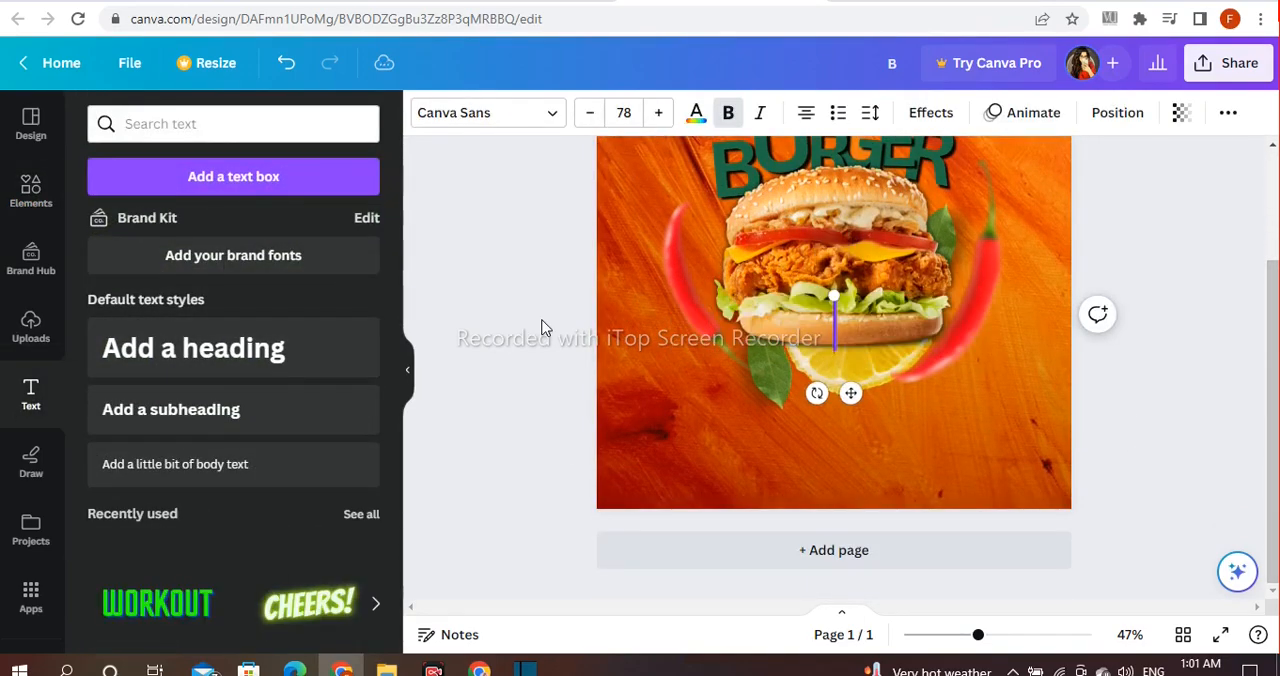
type("Friday")
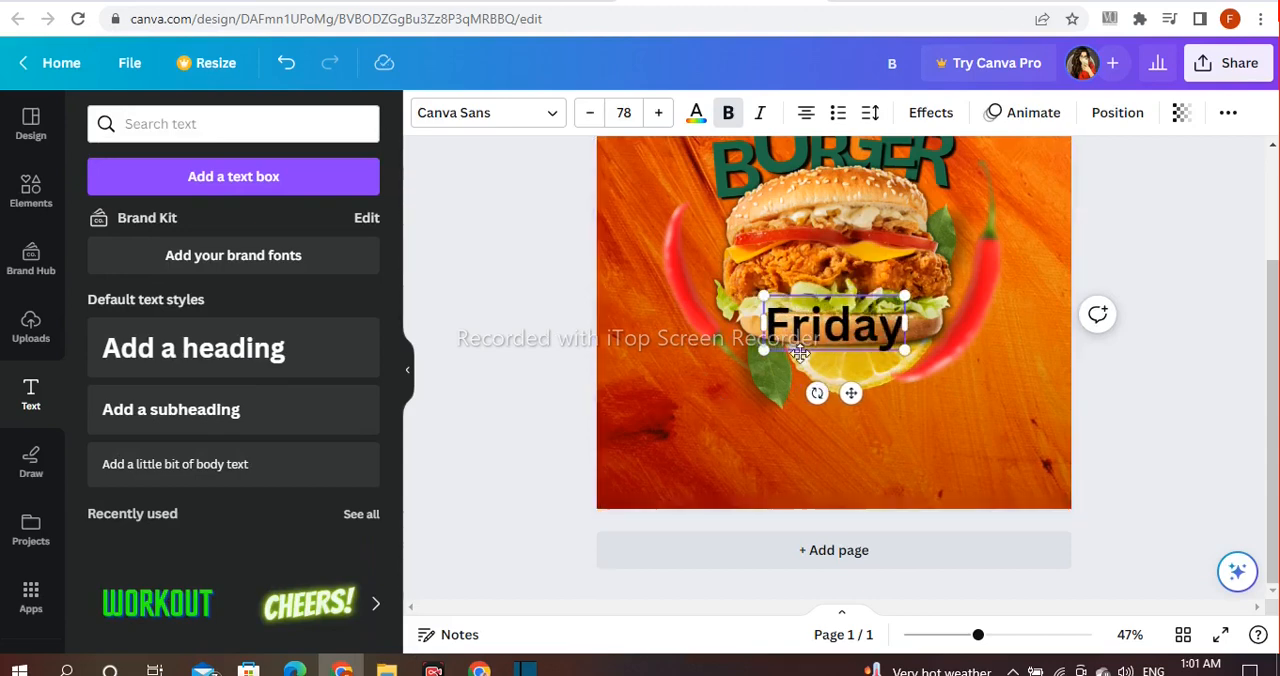
Step: Enlarge the "Friday" text to size 121, tilt it slightly and position it over the lower part of the burger
left_click_drag(764, 352, 707, 371)
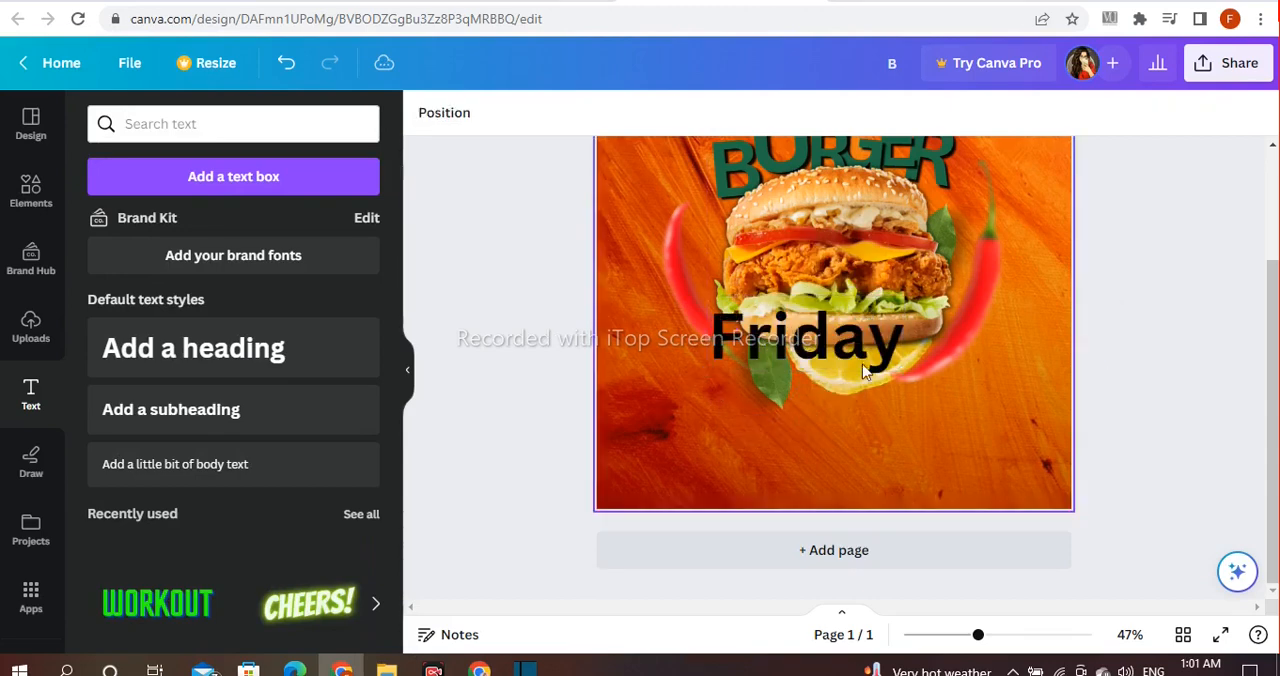
left_click_drag(808, 414, 803, 415)
left_click_drag(908, 298, 929, 285)
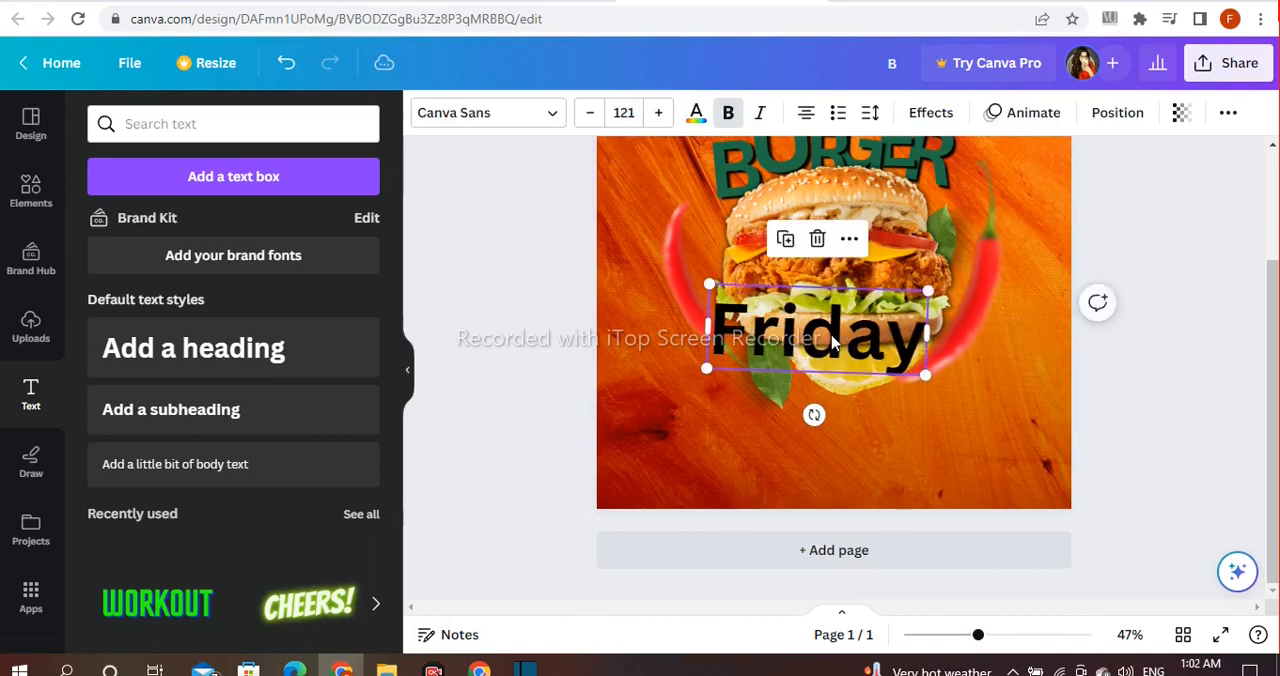
left_click_drag(831, 341, 858, 352)
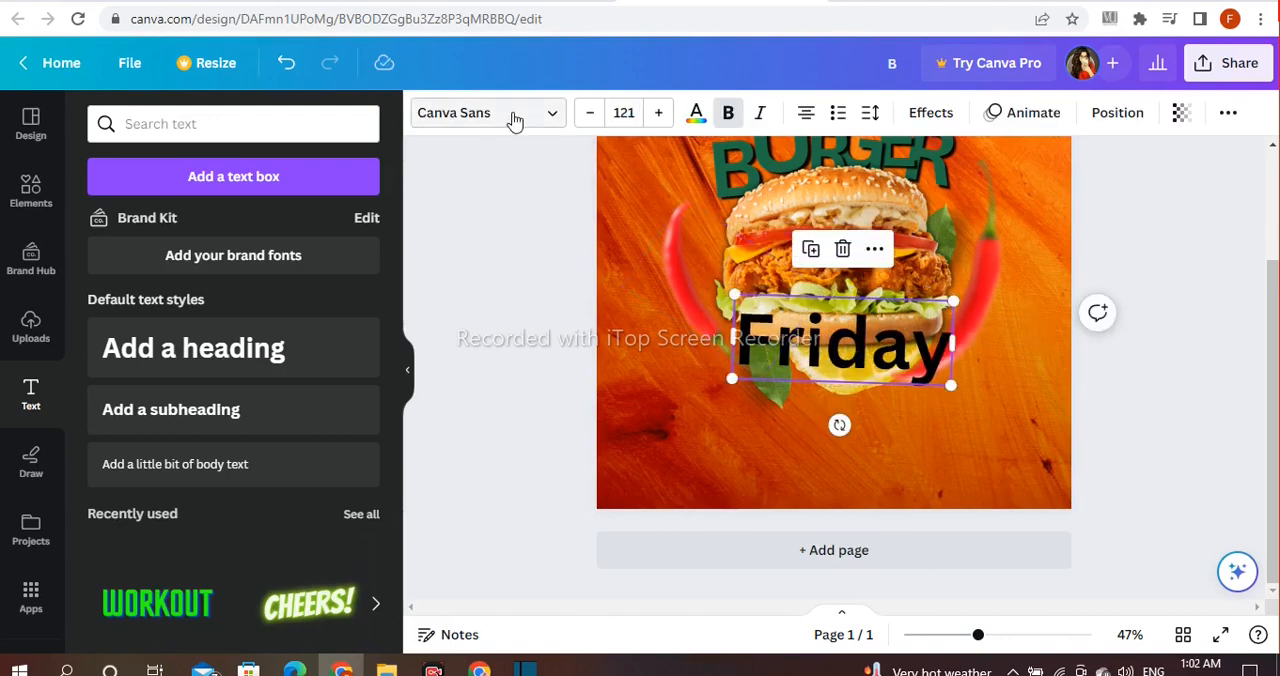
Step: Change the font of the "Friday" text to Virtual
left_click(513, 120)
scroll(230, 320, "down", 2)
scroll(230, 320, "down", 10)
left_click(157, 405)
left_click(118, 403)
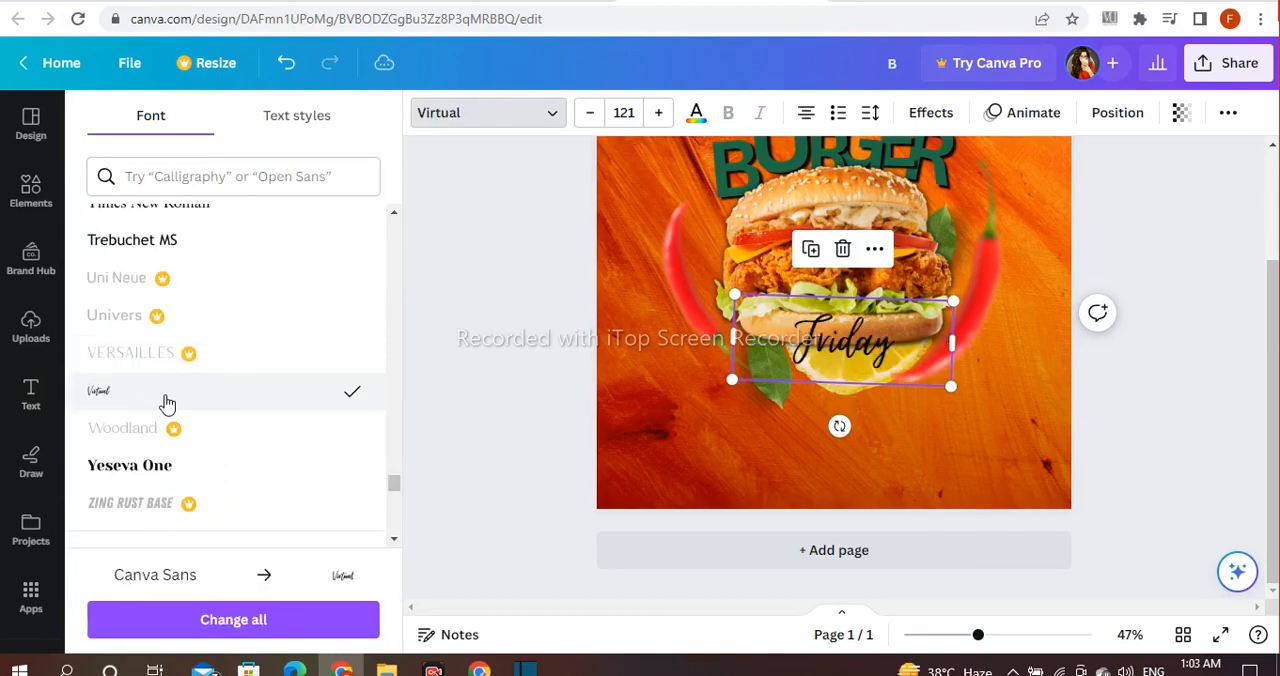
Step: Enlarge the "Friday" script text to about size 319 and center it across the bottom of the burger
left_click_drag(672, 288, 753, 338)
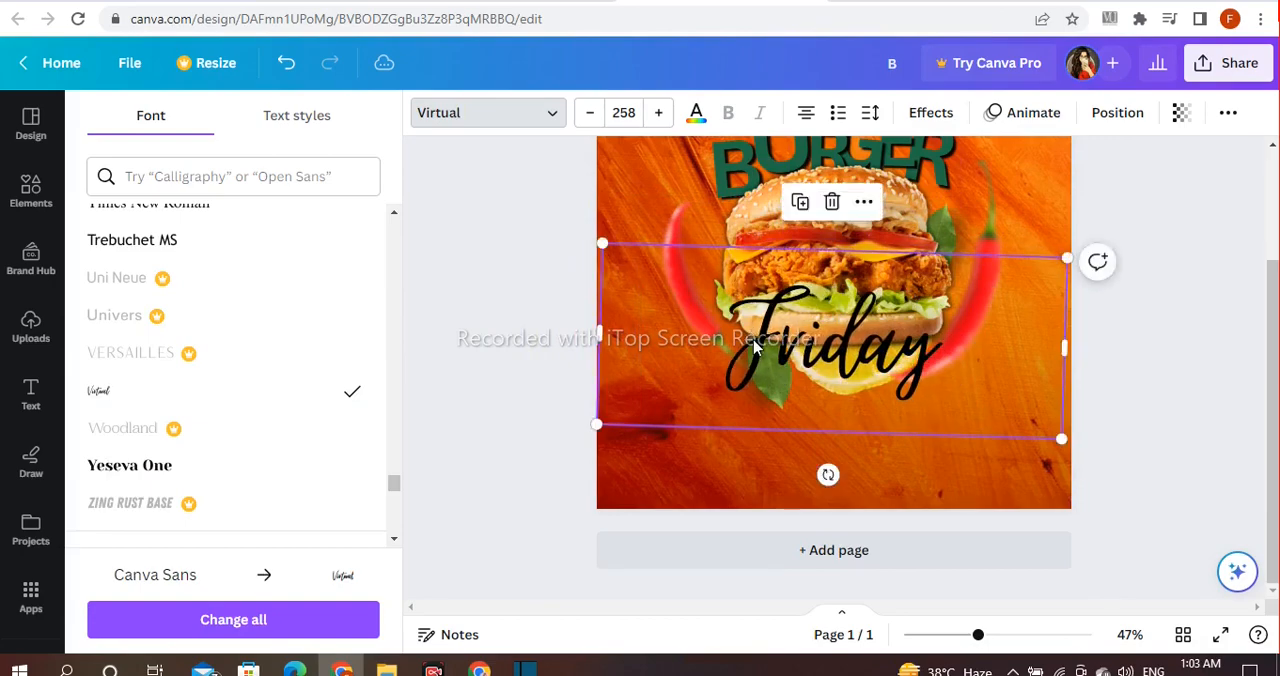
left_click(1140, 380)
left_click_drag(817, 361, 804, 361)
left_click_drag(1060, 258, 1166, 217)
left_click_drag(902, 302, 858, 325)
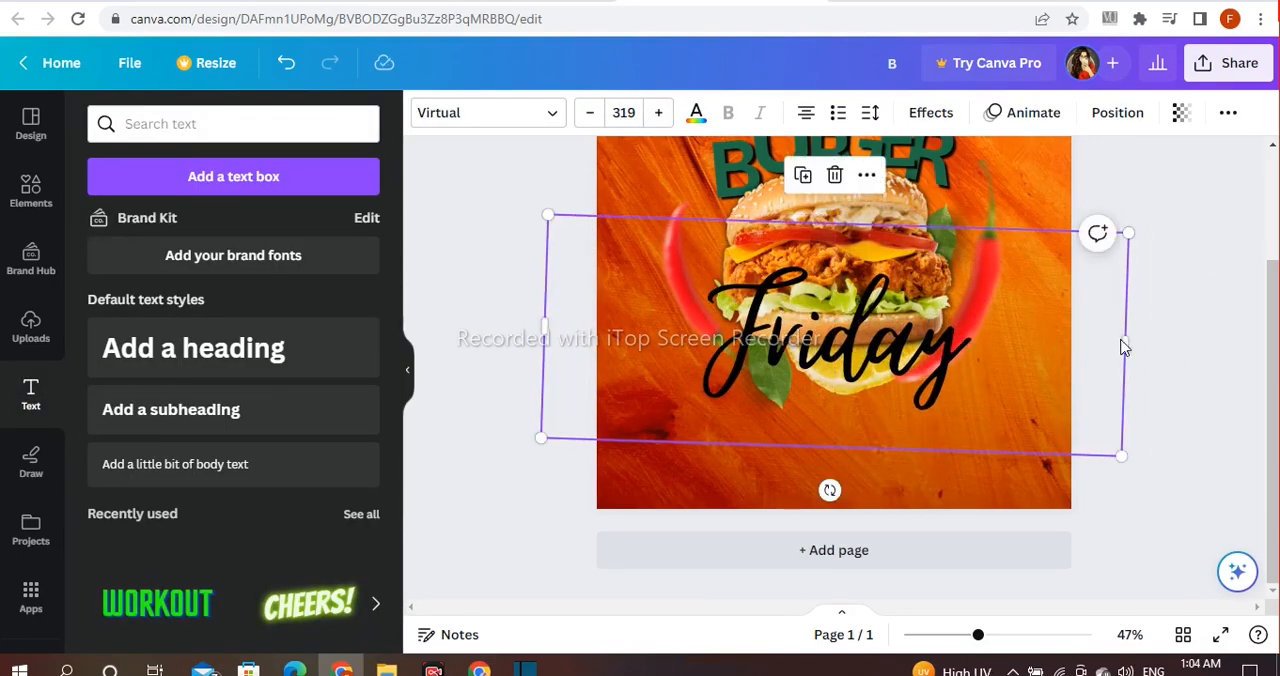
Step: Apply the Echo effect to the "Friday" text with an offset of 22 and a white echo color
left_click(931, 112)
scroll(230, 400, "down", 1)
left_click(155, 445)
scroll(292, 372, "down", 1)
left_click_drag(224, 392, 153, 398)
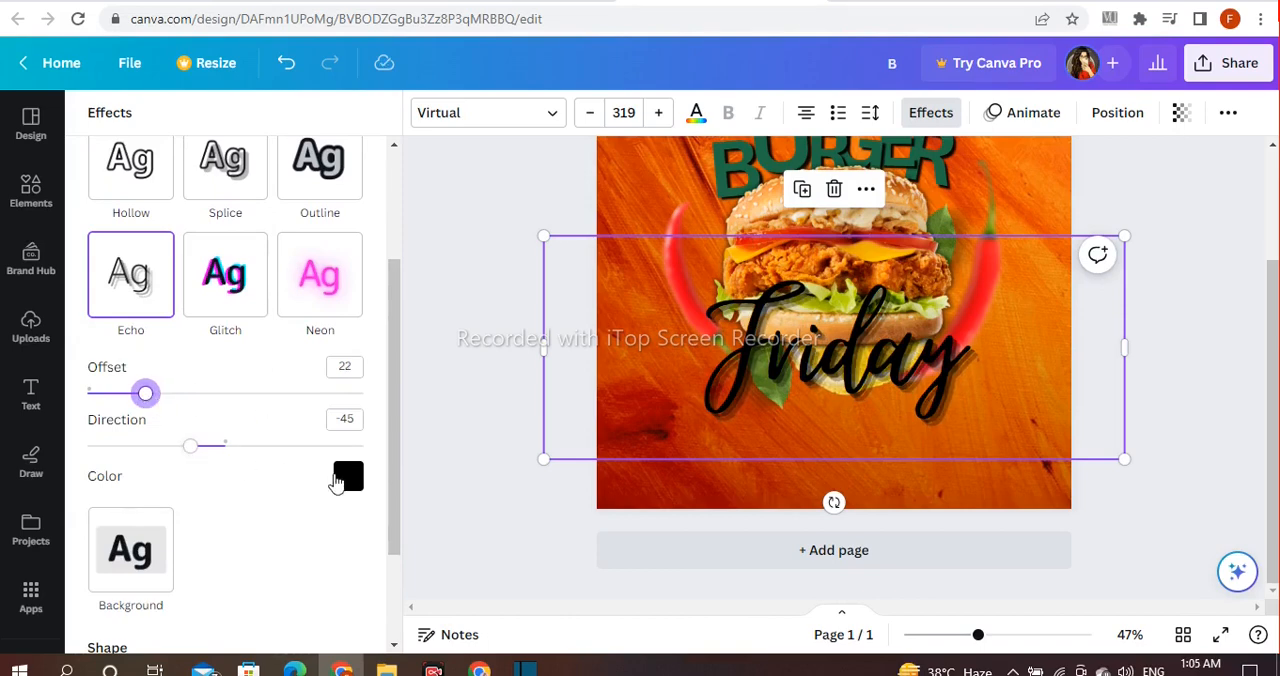
left_click(340, 478)
left_click(286, 296)
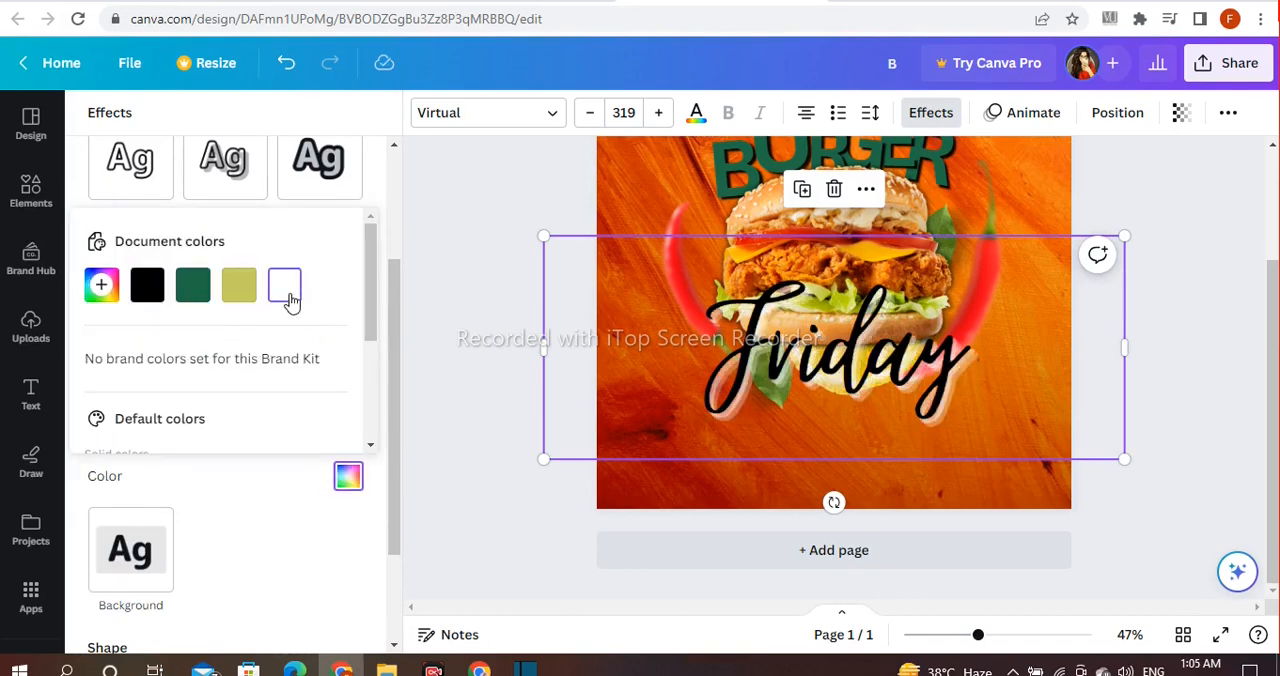
left_click(420, 305)
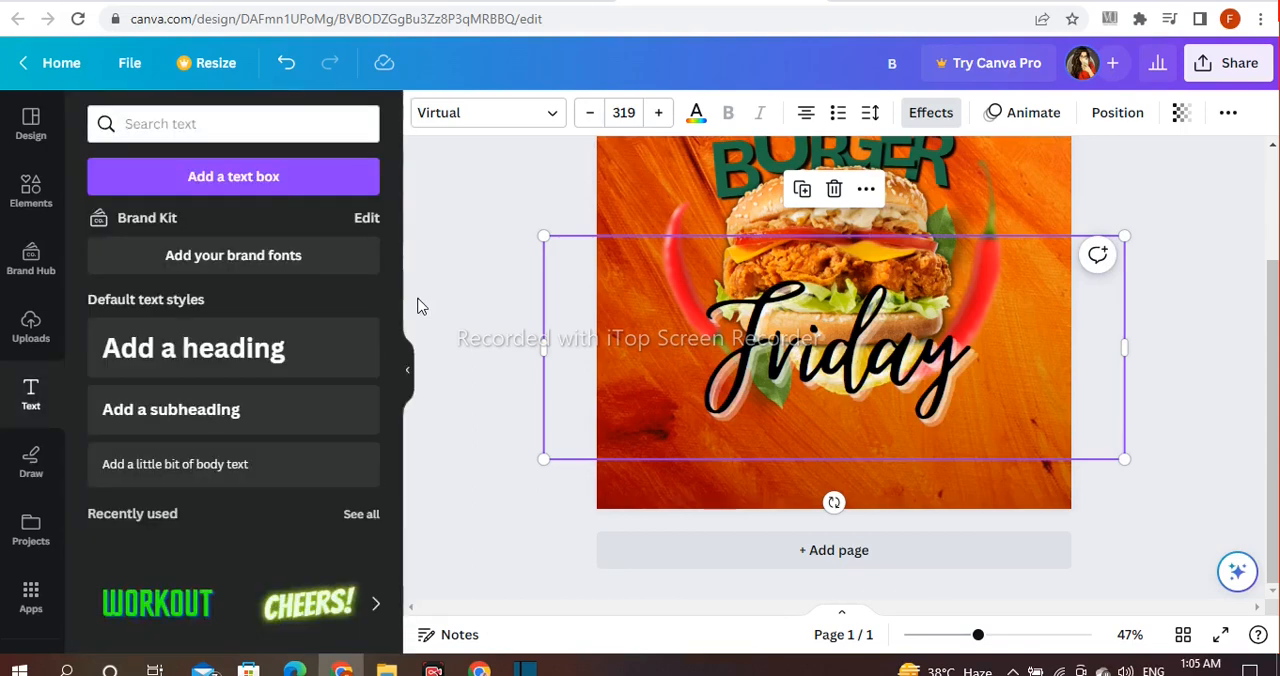
Step: Add a heading reading "special", shrink it to about size 49.9 and place it at the lower right of "Friday"
left_click(200, 348)
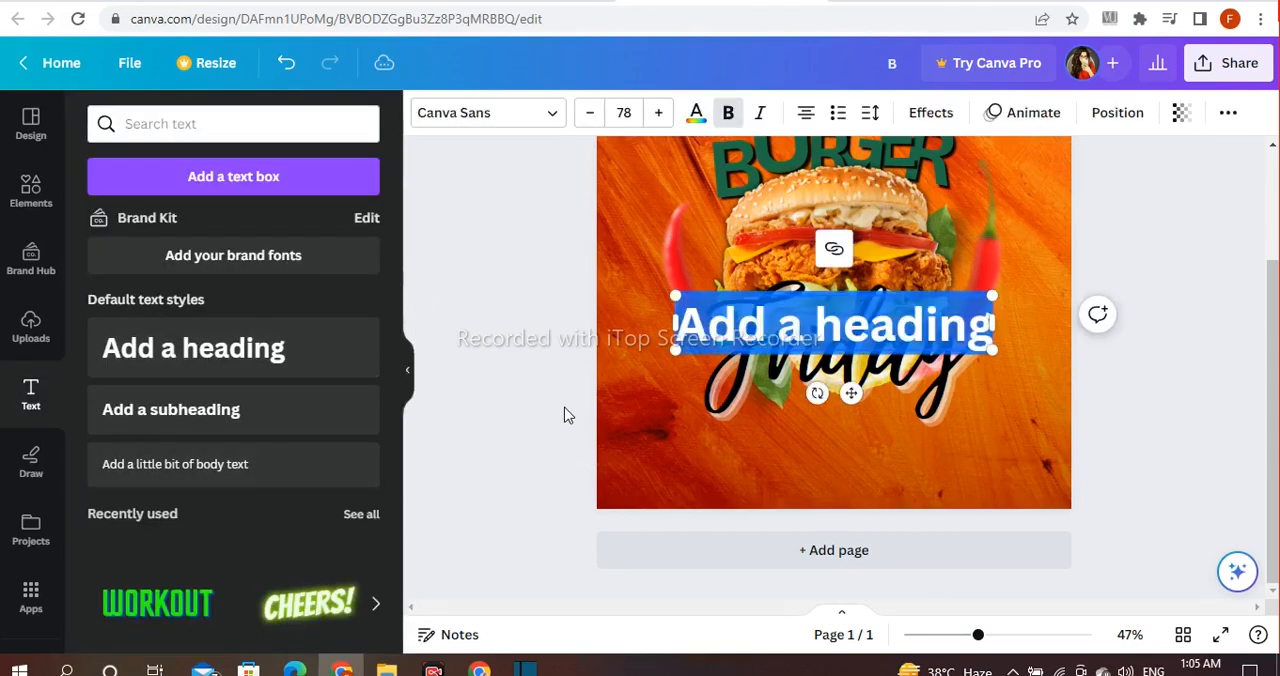
type("special")
left_click_drag(791, 325, 965, 405)
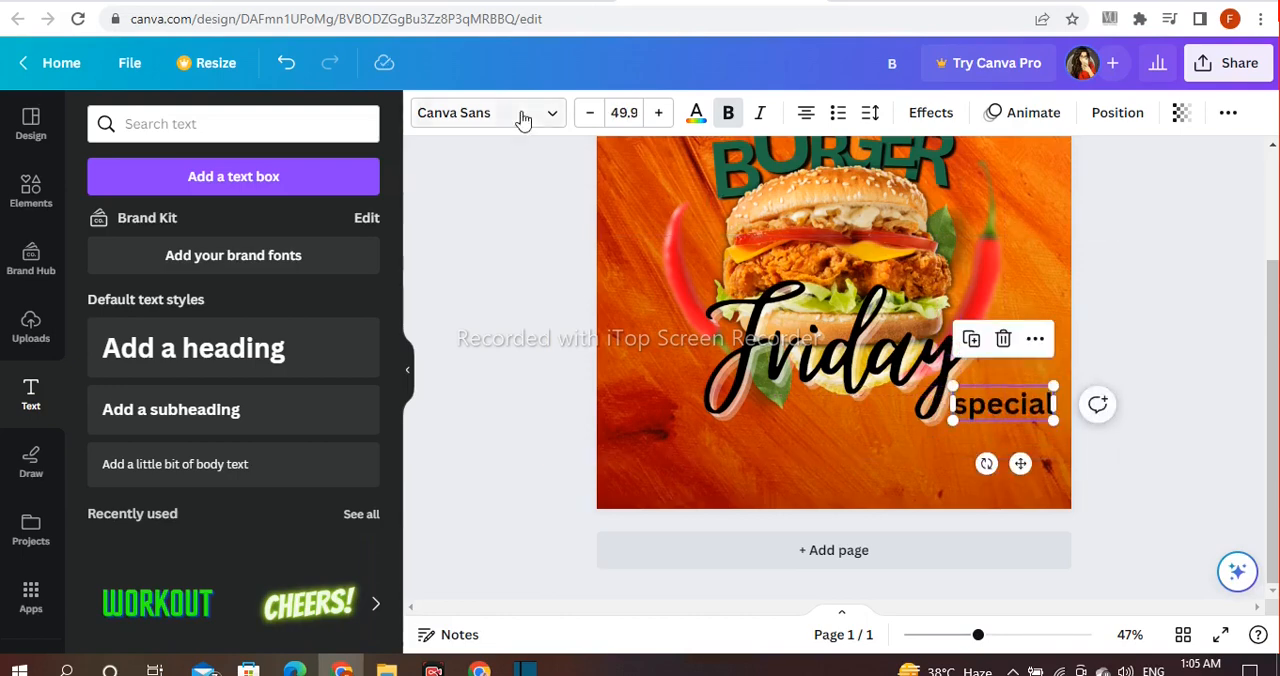
Step: Change the font of the "special" text to the decorative Ahsing typeface
left_click(522, 118)
left_click(192, 507)
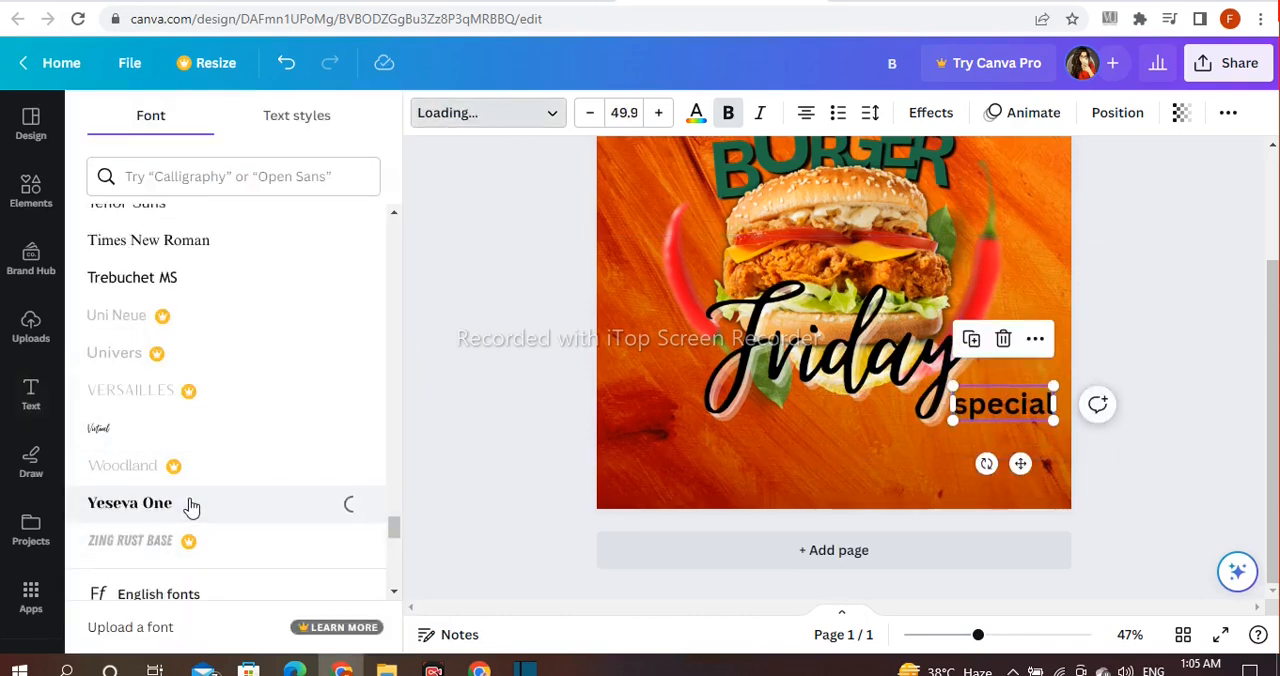
key("ctrl+z")
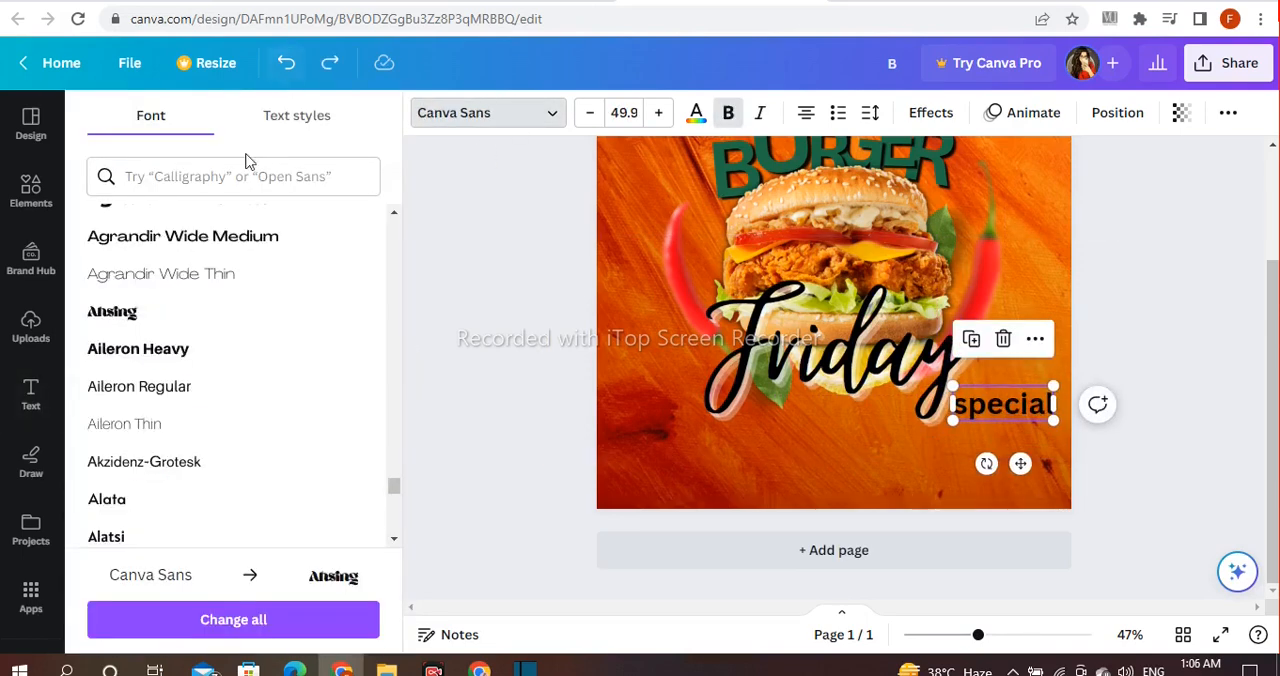
left_click(120, 313)
left_click(479, 356)
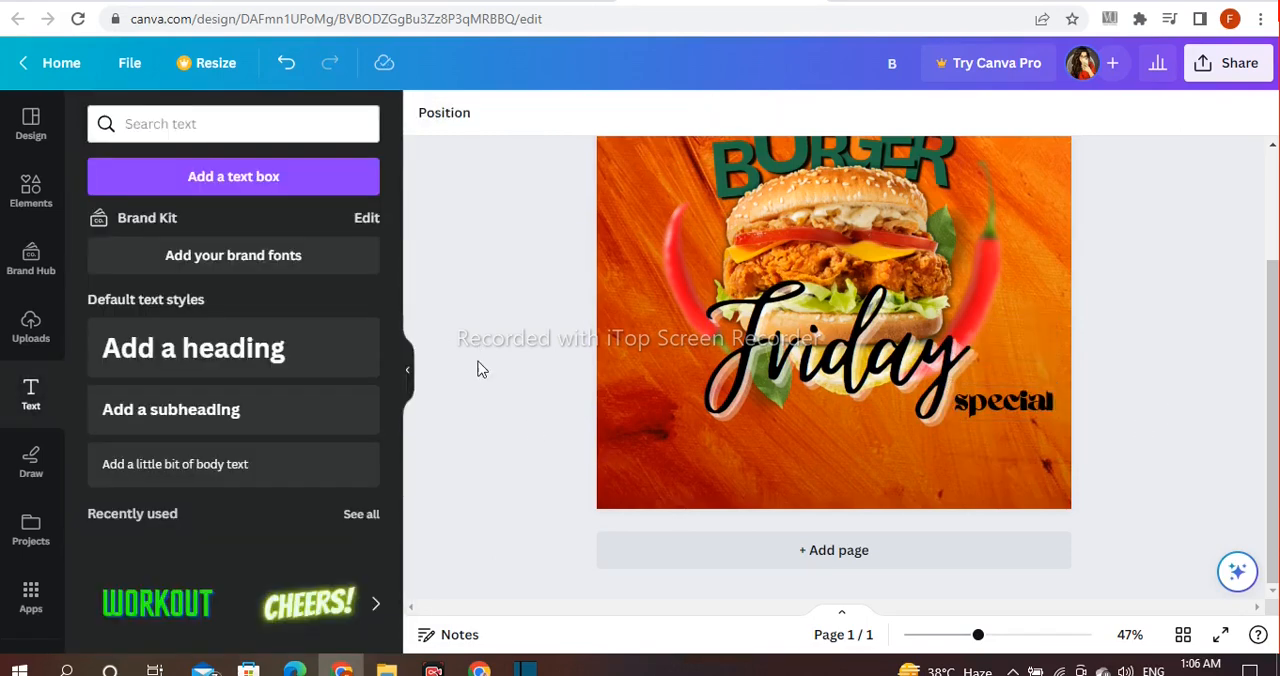
Step: Insert a square from the full lines and shapes collection
left_click(28, 185)
left_click(45, 195)
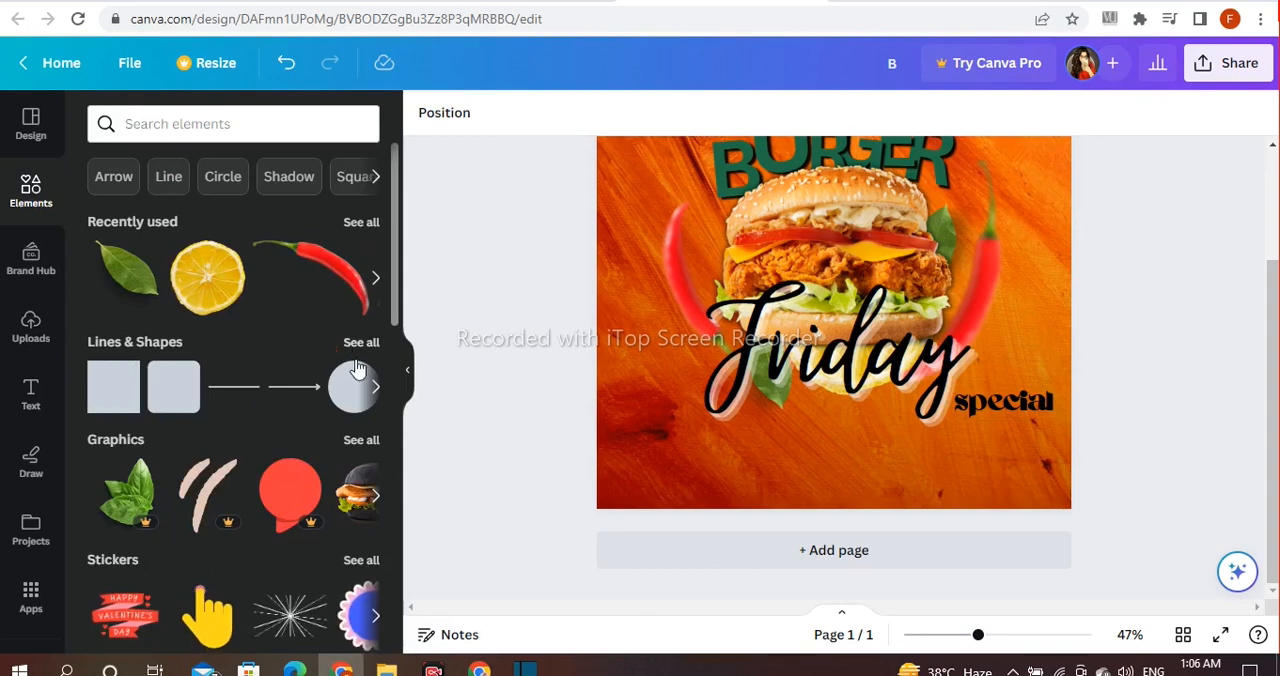
left_click(360, 343)
scroll(340, 360, "down", 1)
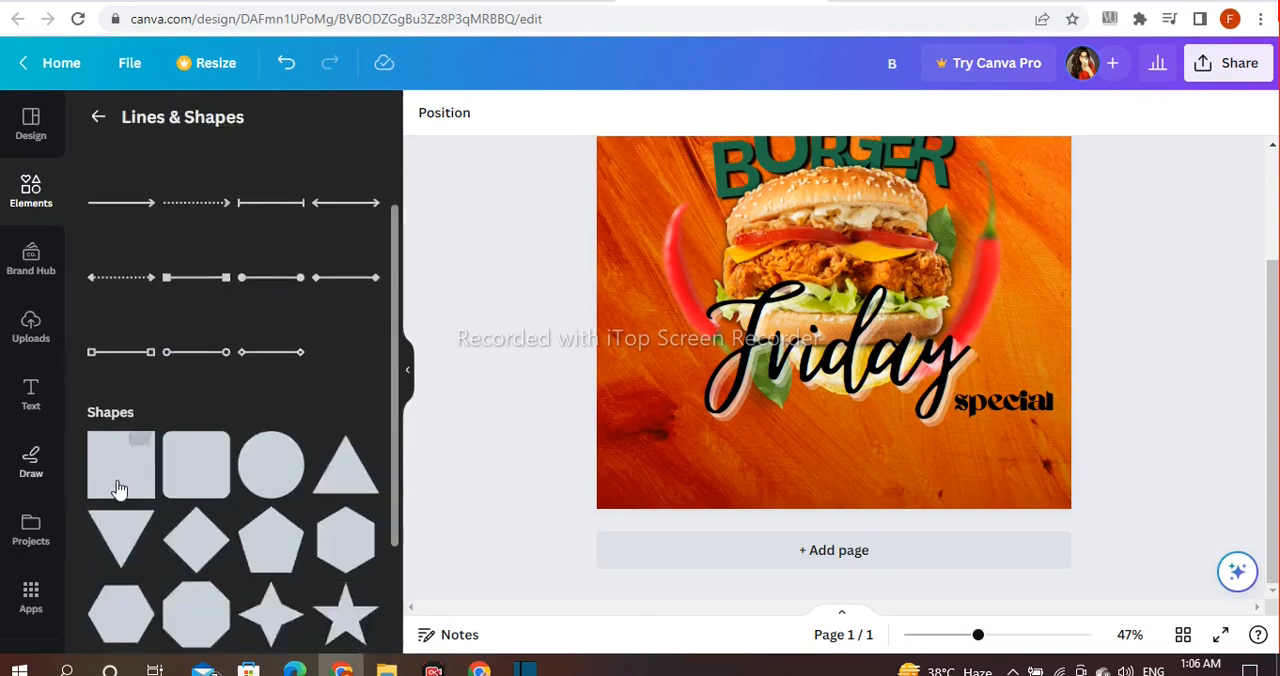
left_click(117, 488)
Step: Reshape the square into a wide, low rectangle and place it directly beneath the "Friday" text
left_click_drag(834, 201, 880, 443)
left_click(1095, 328)
left_click(857, 306)
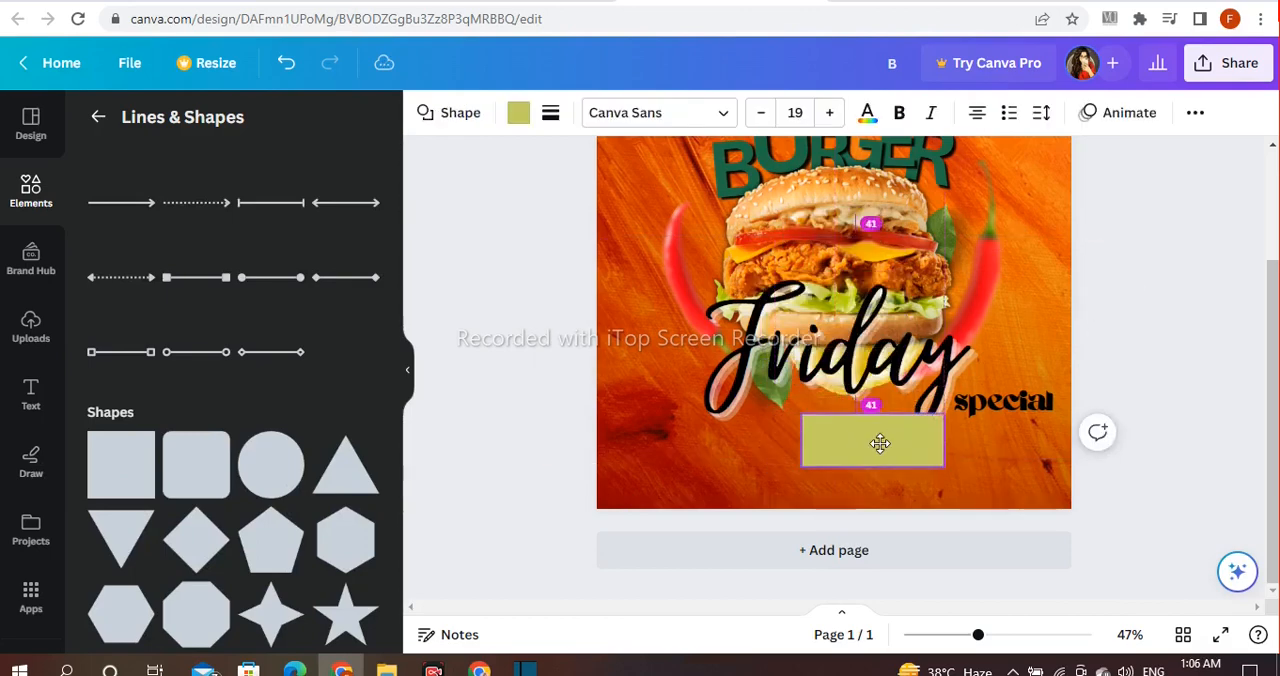
left_click_drag(803, 442, 600, 430)
left_click(529, 413)
Step: Recolor the parallelogram behind BURGER and the rectangle below "Friday" with the dark red photo color from the background
scroll(1120, 480, "up", 2)
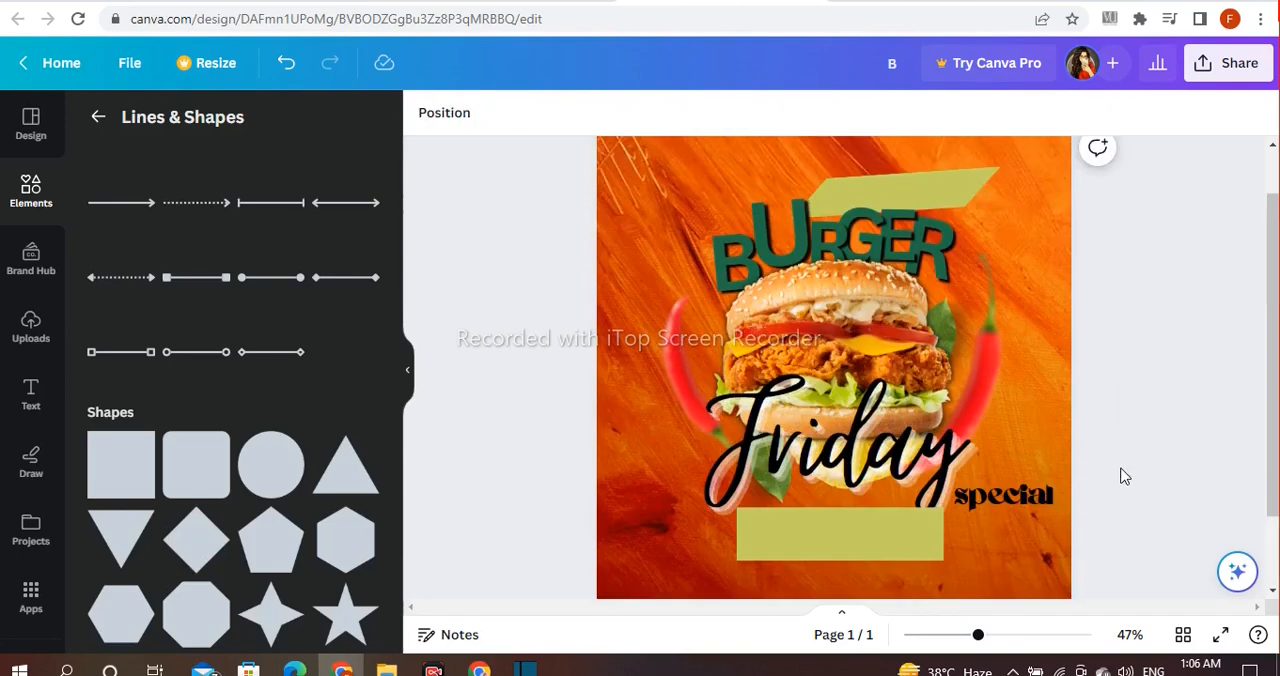
left_click(950, 184)
left_click(952, 186)
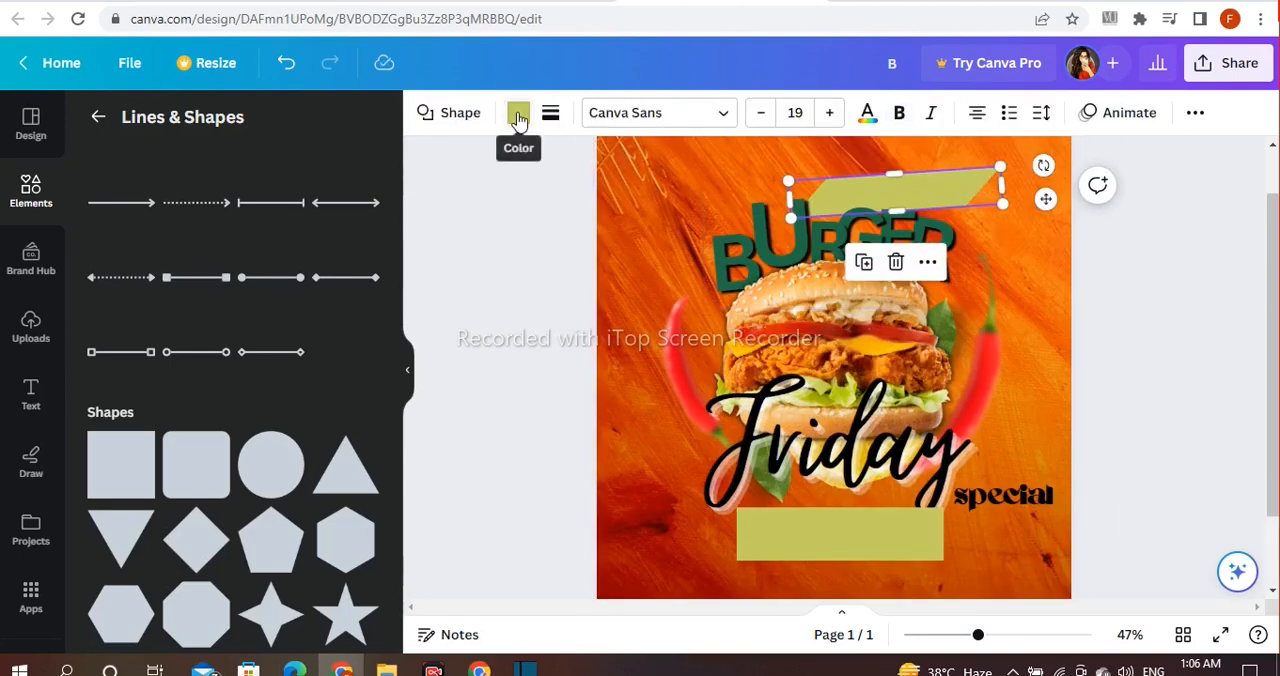
left_click(518, 117)
scroll(334, 348, "down", 1)
left_click(360, 362)
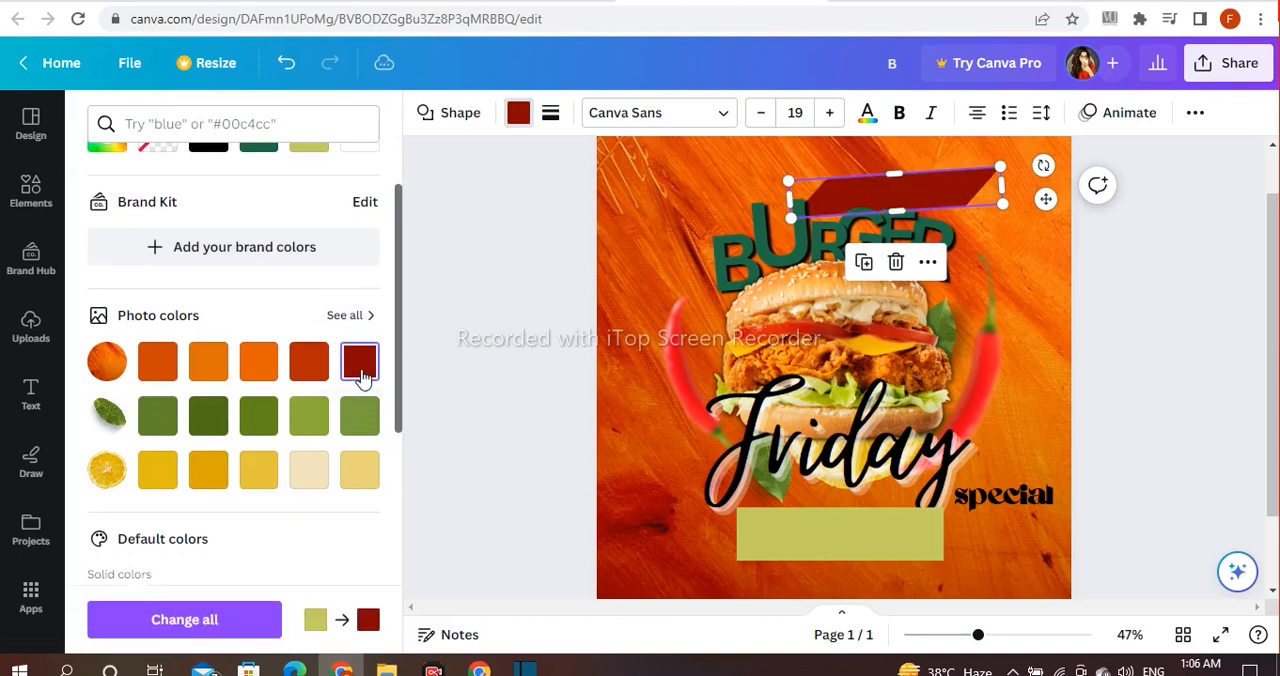
left_click(809, 534)
left_click(360, 362)
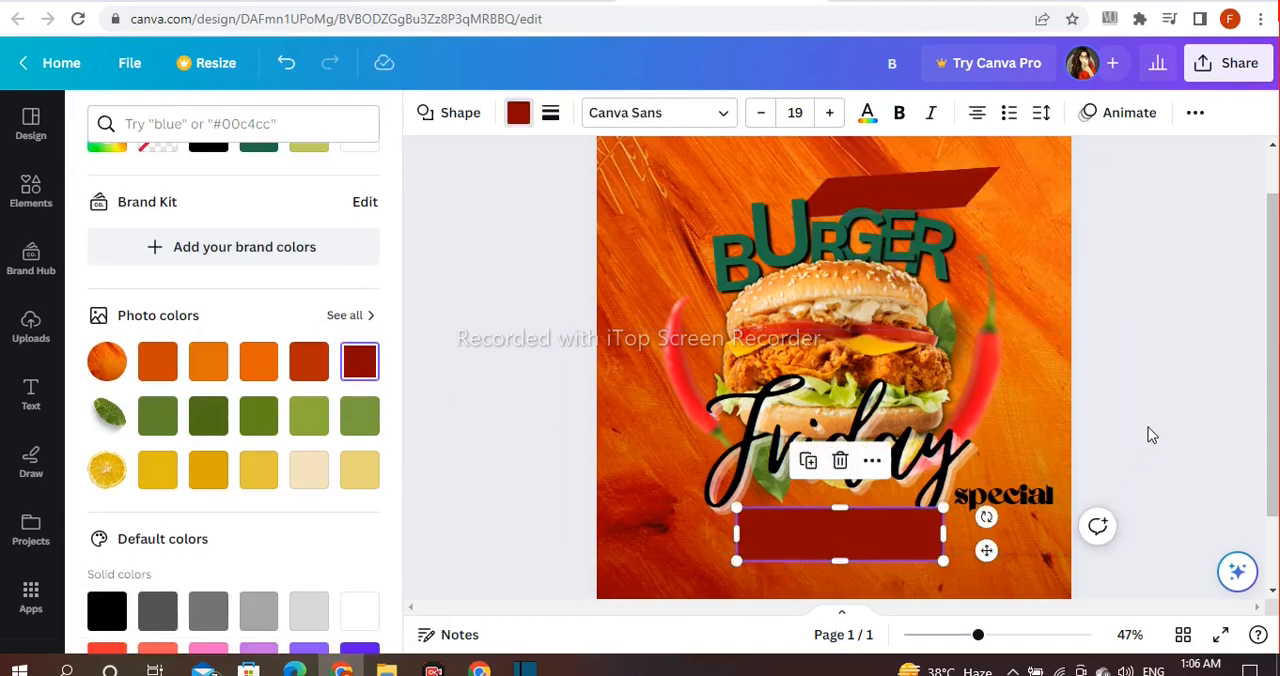
Step: Insert a circle, shrink it and place it over the starting end of the dark red rectangle below "Friday"
left_click(1148, 435)
scroll(1271, 371, "down", 2)
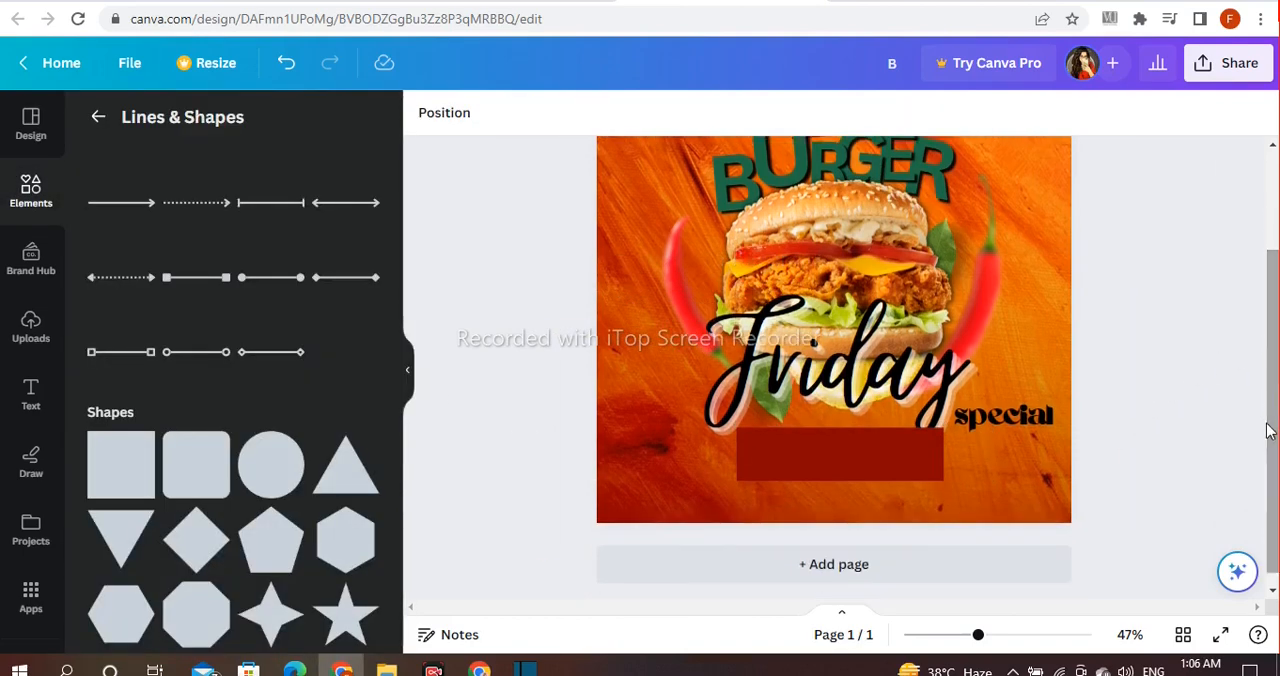
left_click(258, 485)
left_click_drag(830, 292, 765, 423)
left_click_drag(811, 366, 758, 460)
left_click(871, 457)
left_click_drag(870, 450, 879, 457)
left_click_drag(732, 454, 780, 435)
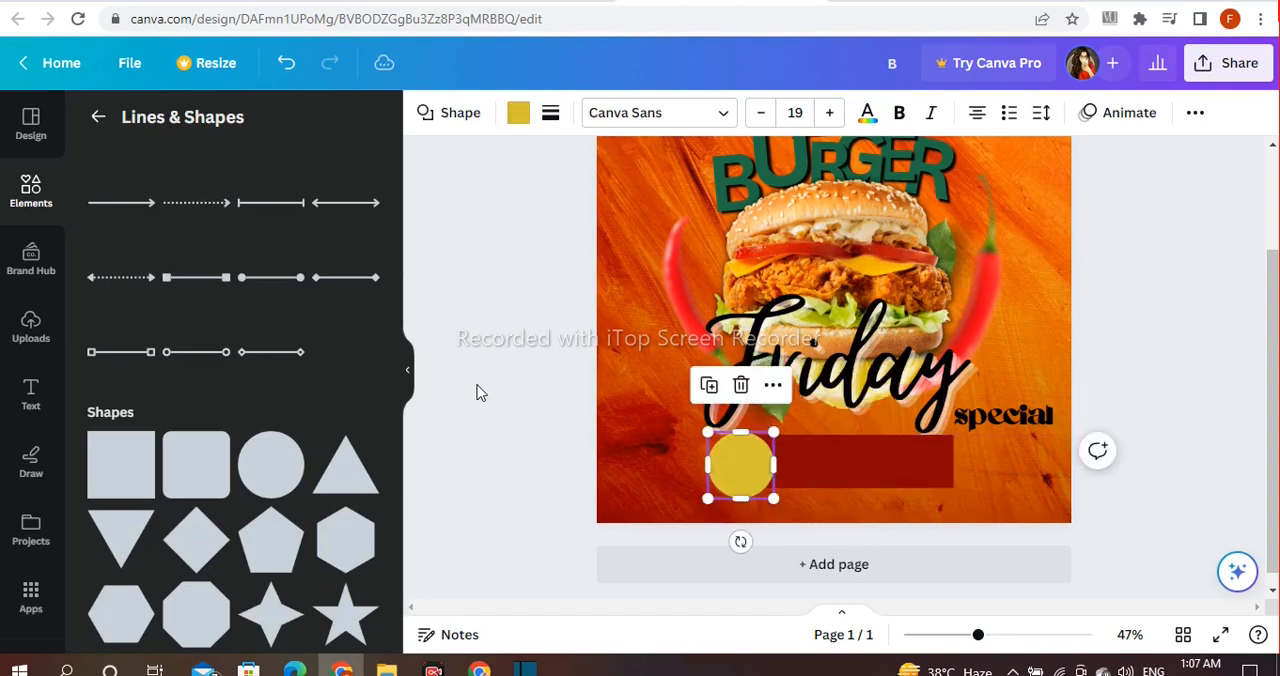
left_click(479, 399)
Step: Duplicate the yellow circle, recolor one circle dark red and the other dark green, and overlap the green one slightly offset on the red
left_click(740, 475)
left_click(708, 386)
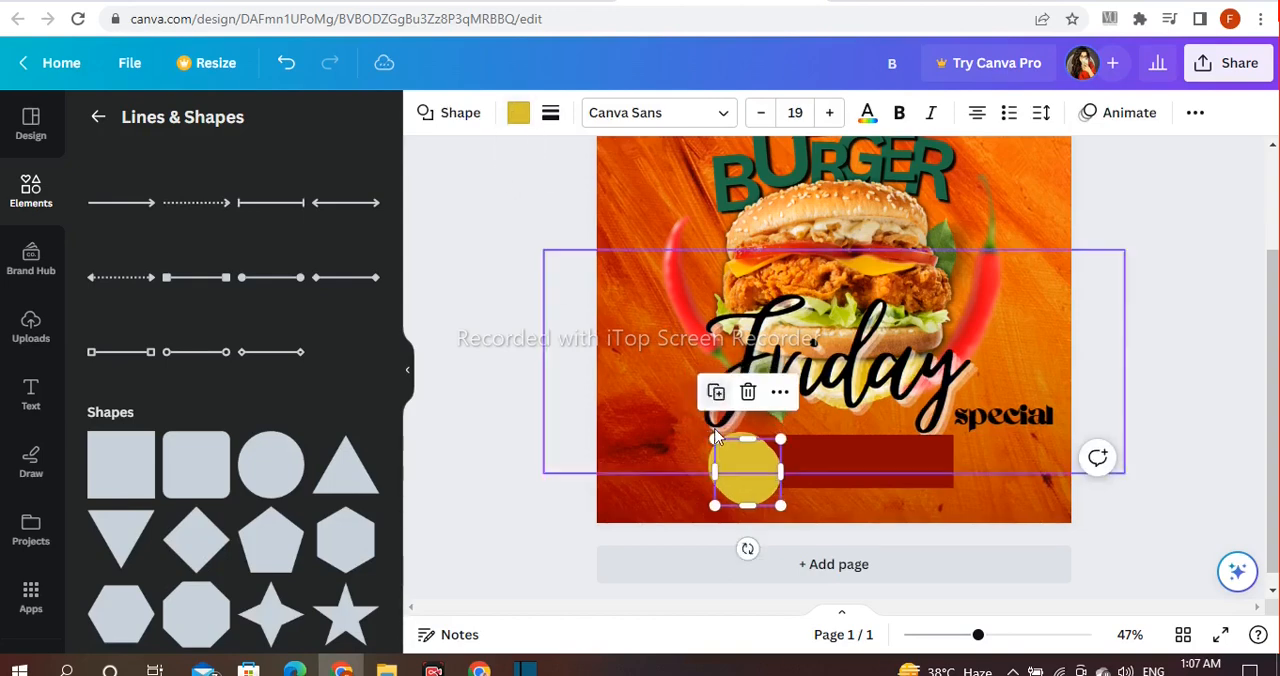
left_click(518, 112)
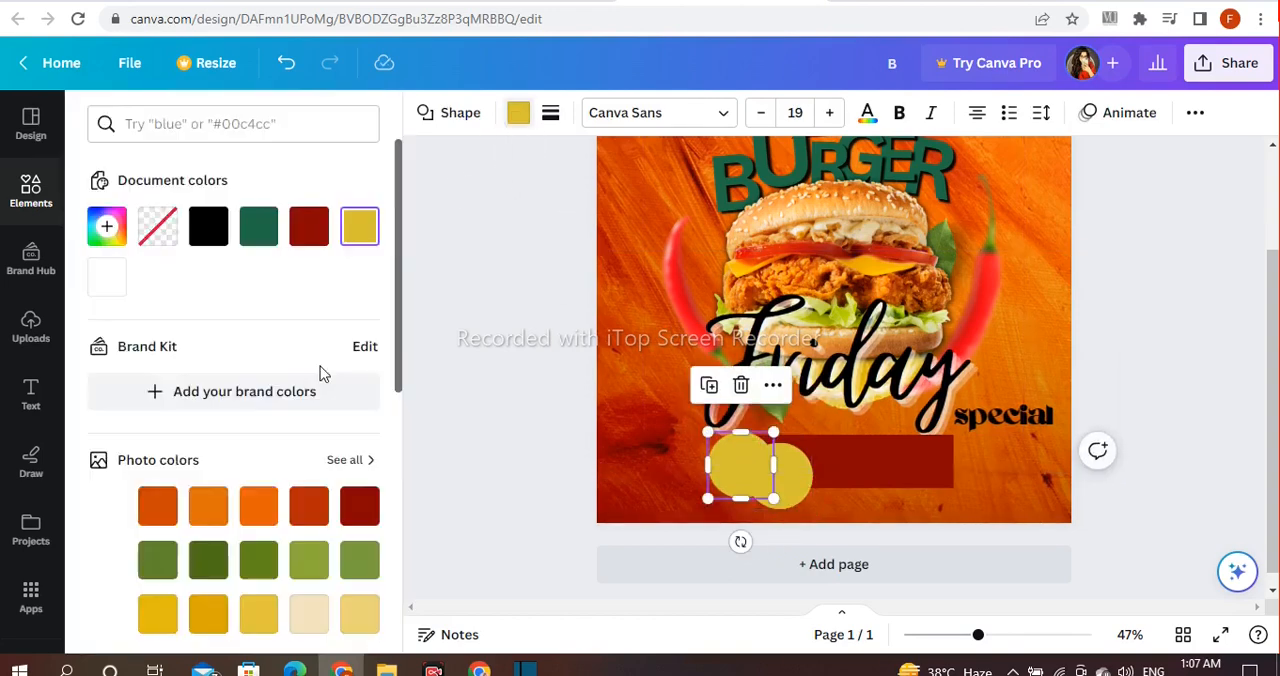
left_click(311, 228)
left_click(787, 485)
left_click_drag(787, 485, 757, 475)
left_click(259, 228)
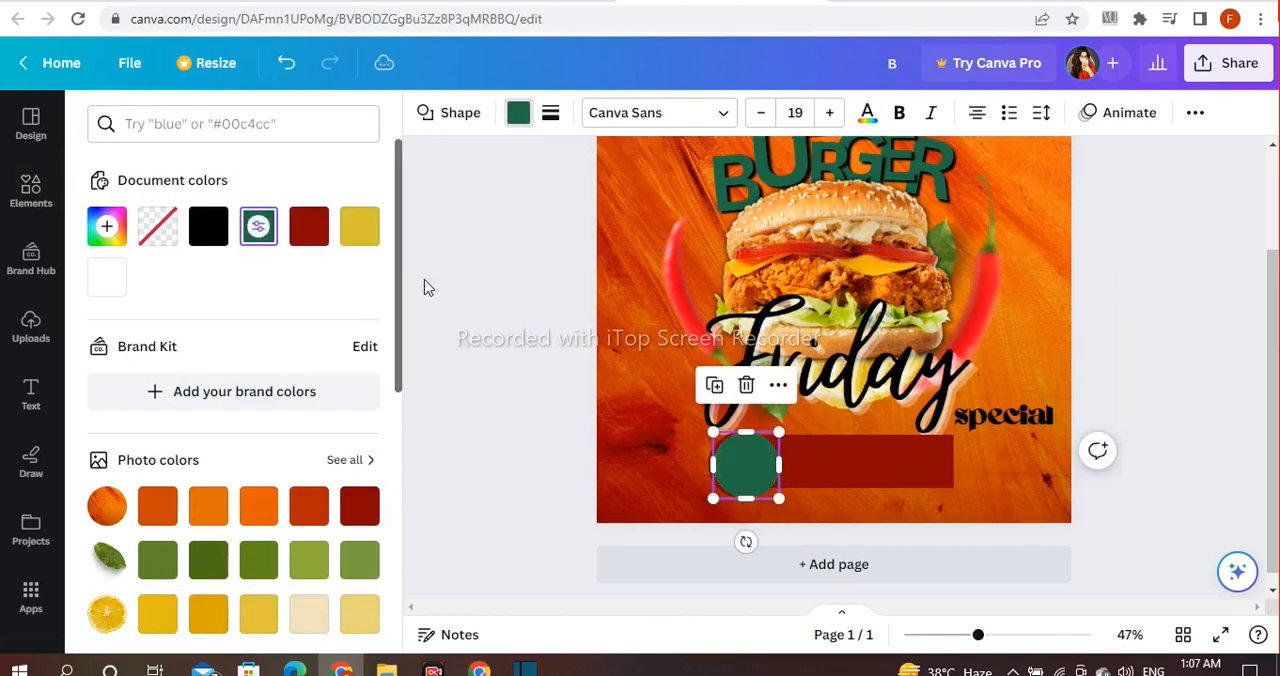
left_click(466, 284)
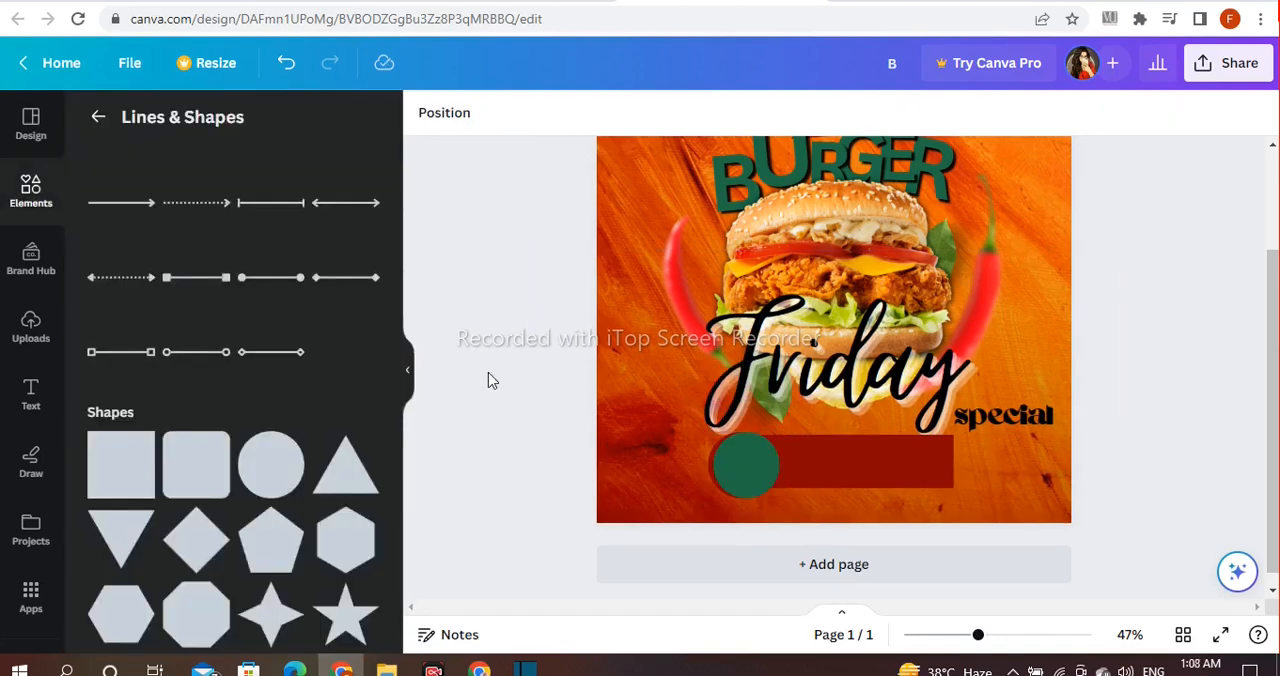
Step: Add a heading reading "5$" and size and place it inside the green circle
left_click(28, 400)
left_click(276, 362)
key("BackSpace")
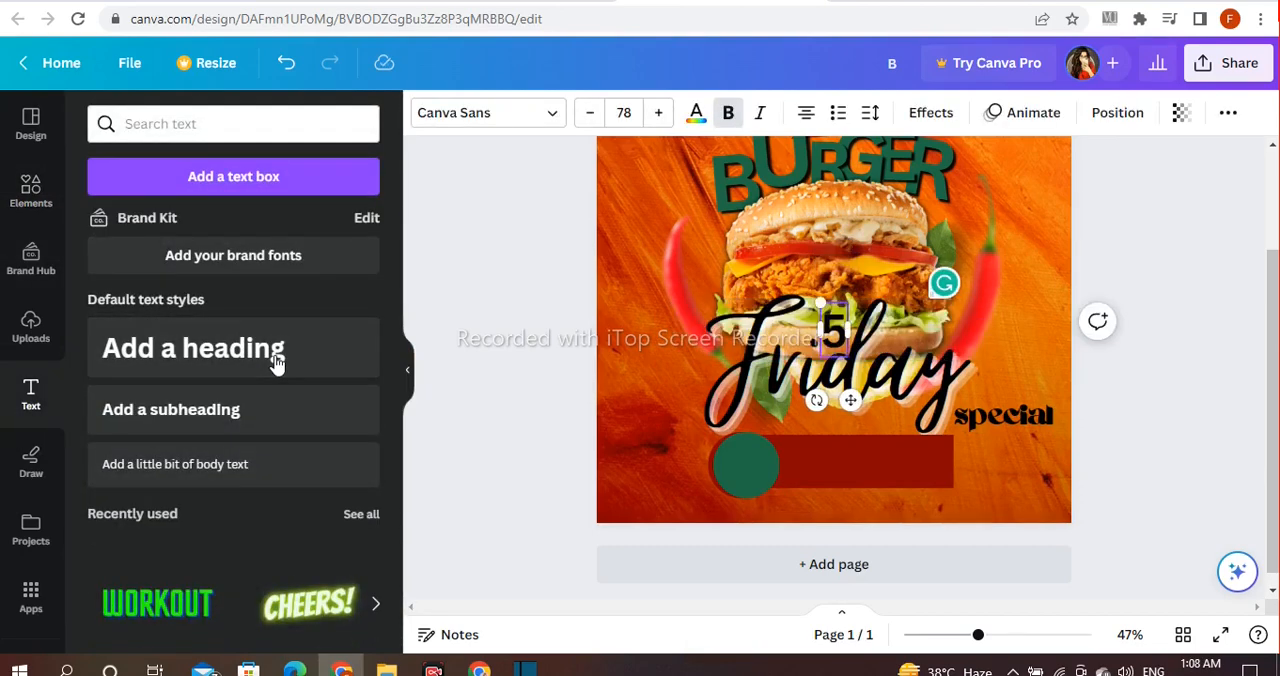
left_click_drag(835, 330, 756, 464)
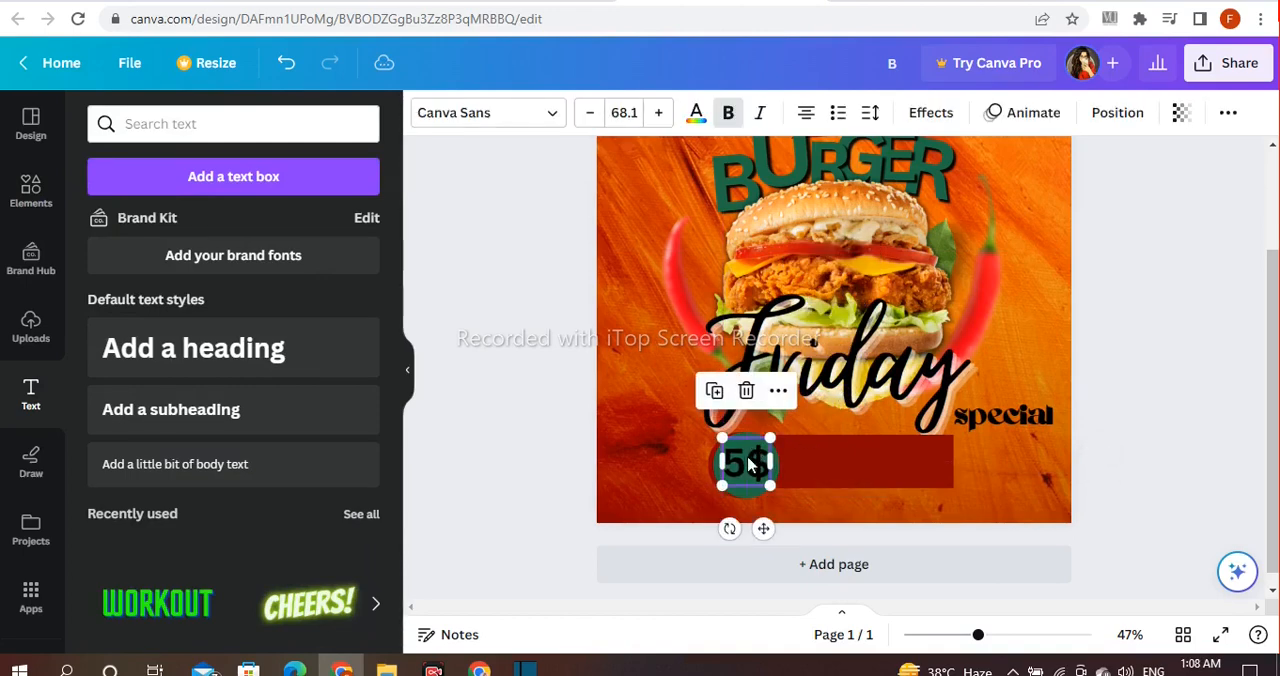
left_click(699, 471)
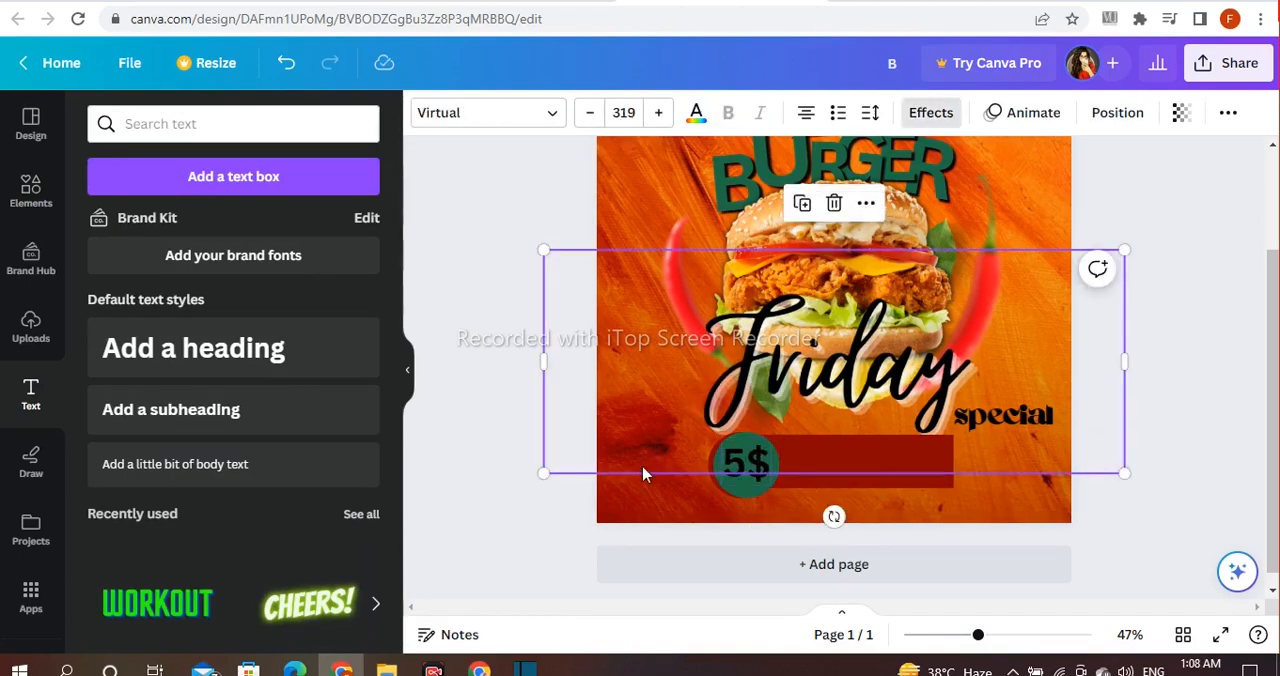
left_click(523, 476)
left_click(728, 480)
left_click_drag(726, 488, 724, 505)
Step: Recolor the "5$" text white, apply the heavy Agrandir Wide font and shrink it to fit the green circle
left_click(696, 113)
left_click(309, 237)
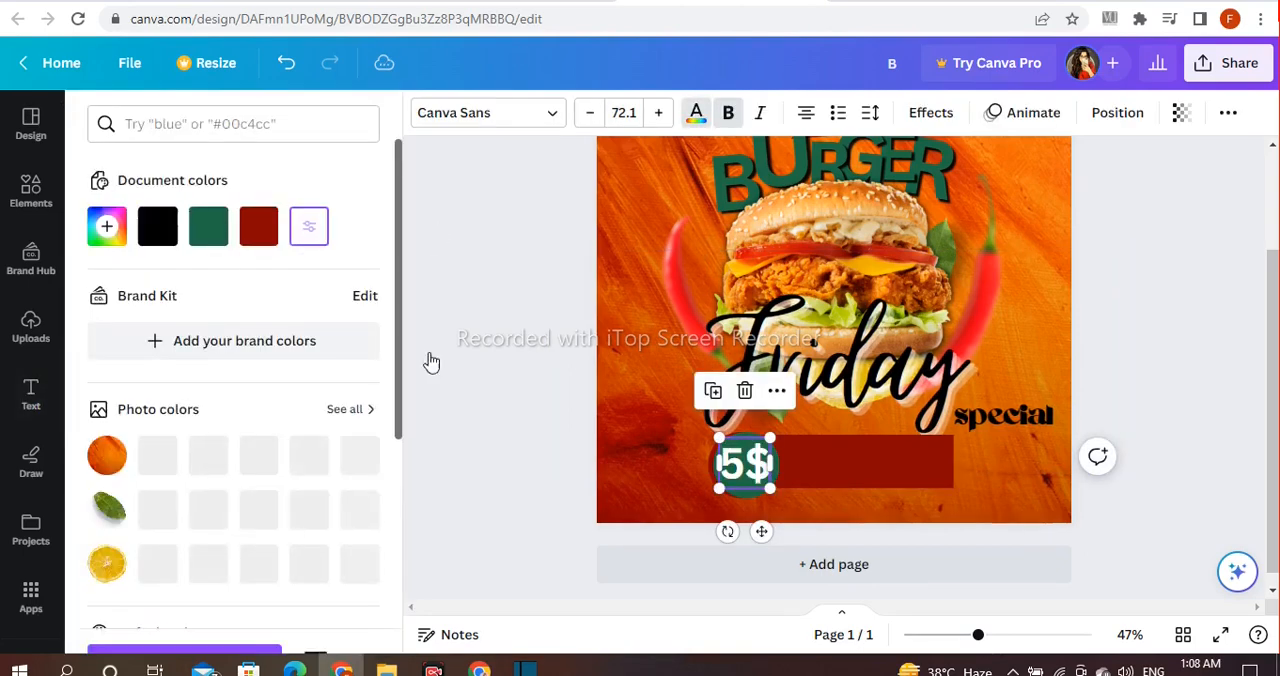
left_click(500, 112)
left_click(229, 240)
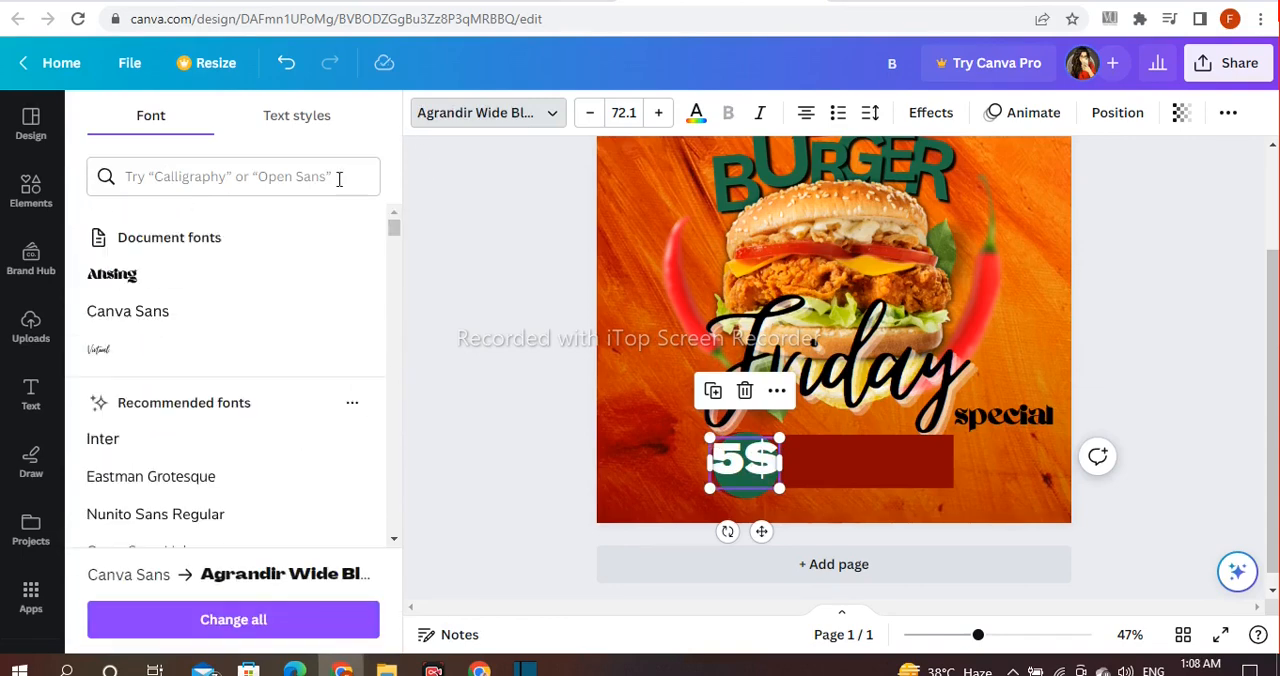
left_click_drag(782, 440, 769, 448)
left_click(514, 426)
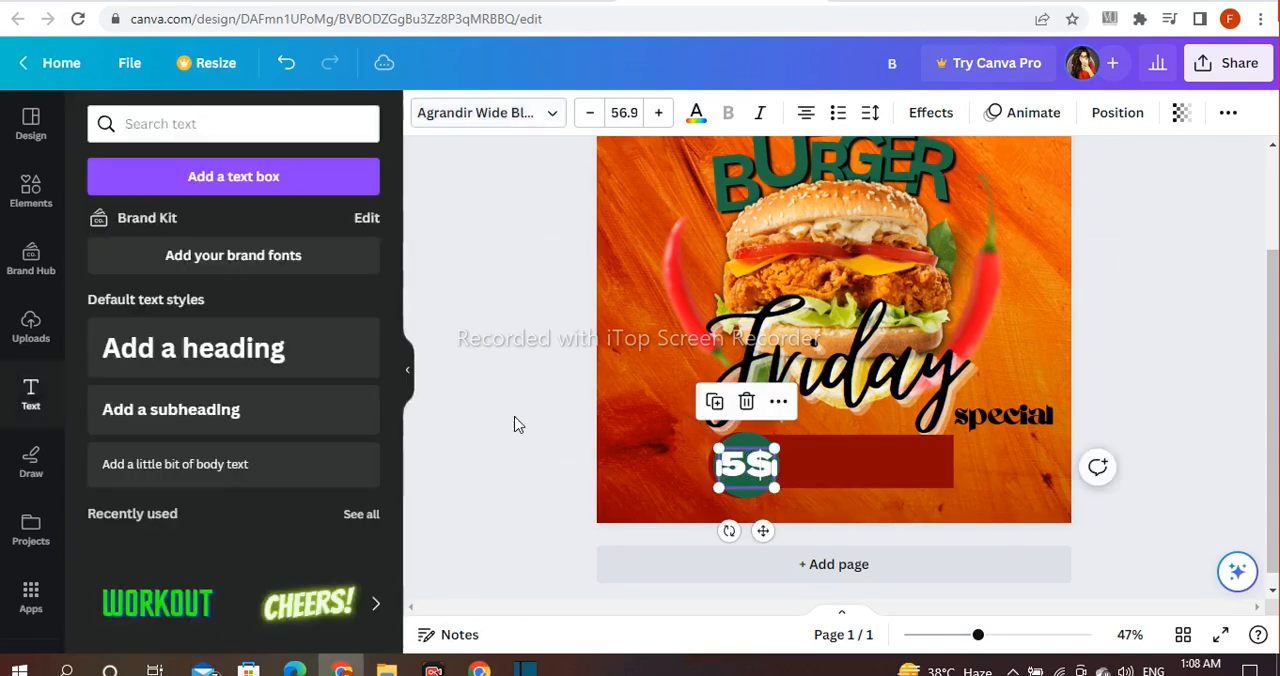
Step: Add a two-line heading reading "Chicken,beef" and "And Fish burger"
left_click(280, 355)
key("BackSpace")
type("Ch")
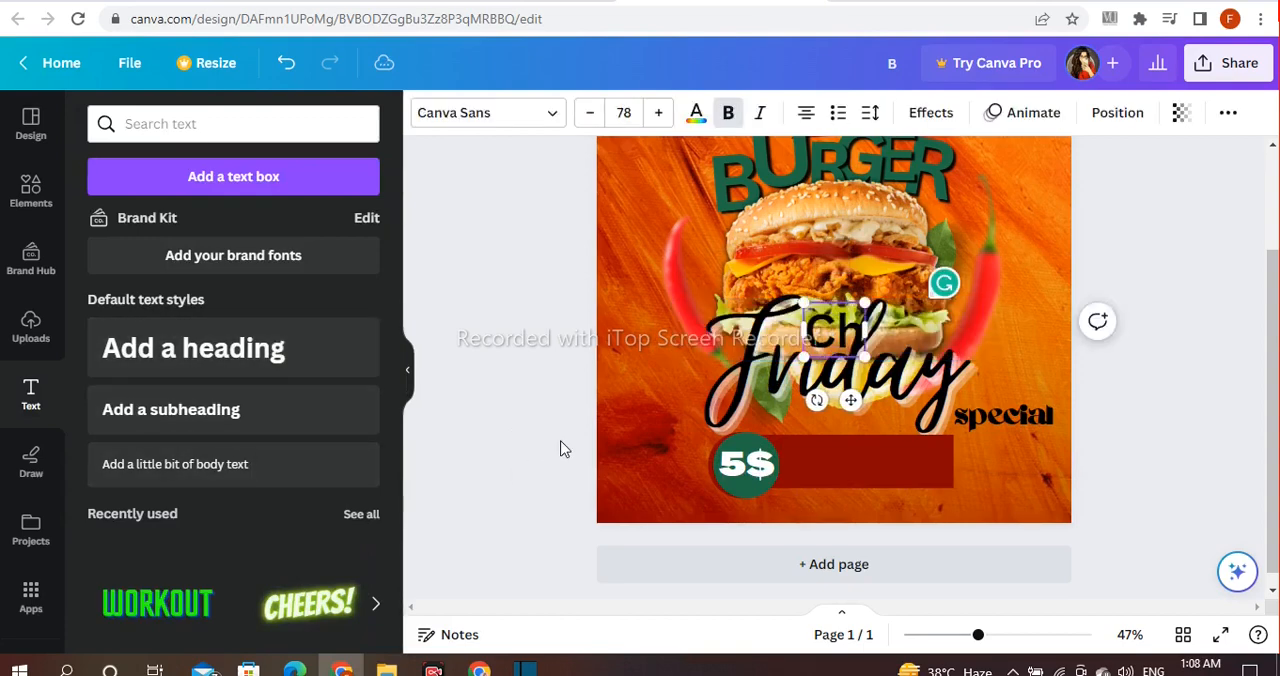
type("icken")
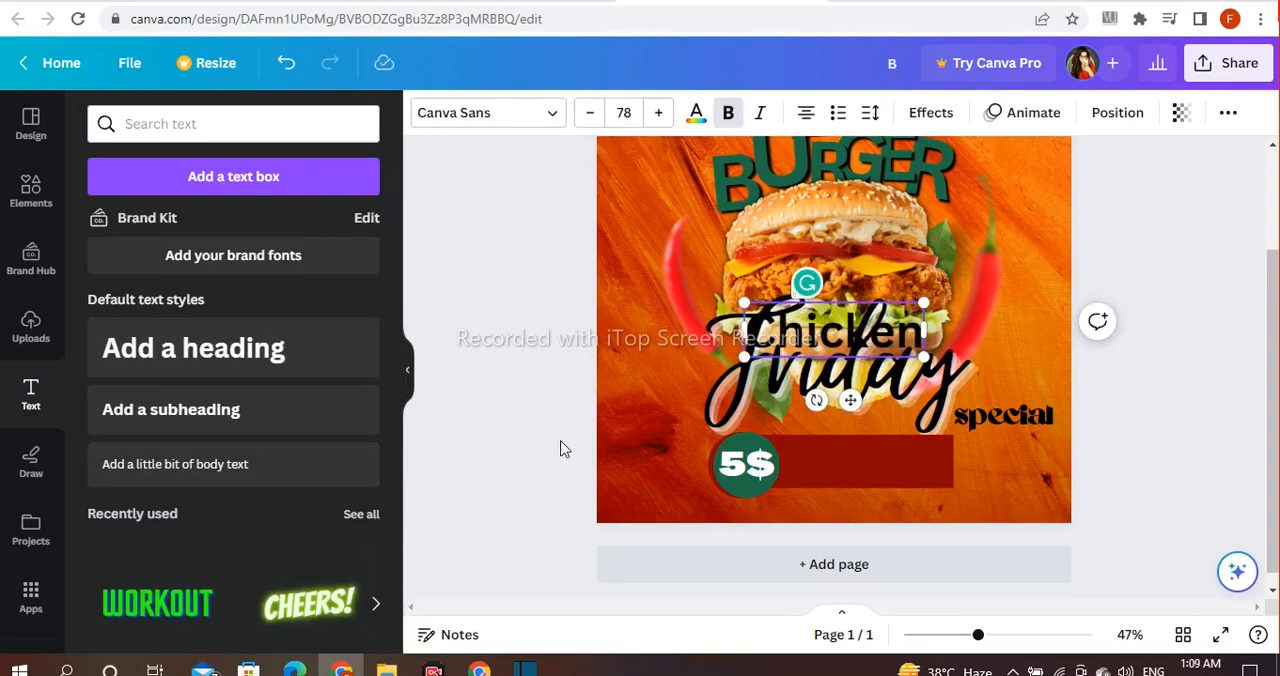
type(", beef")
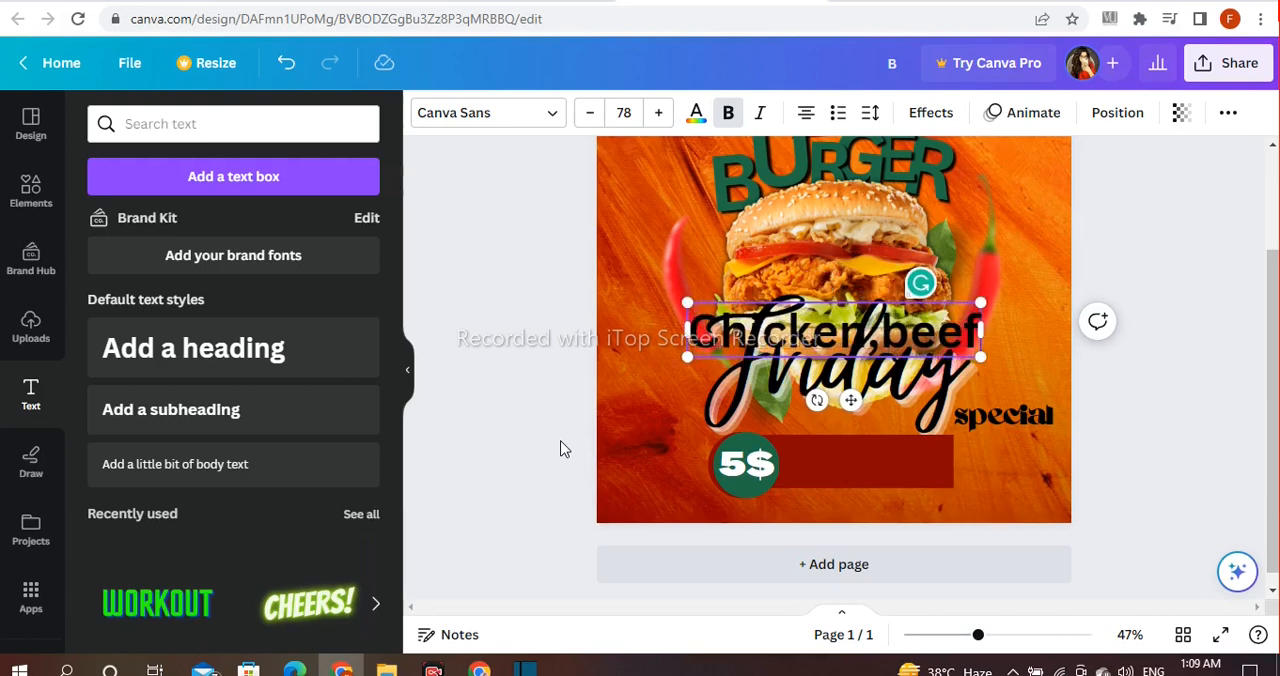
key("Return")
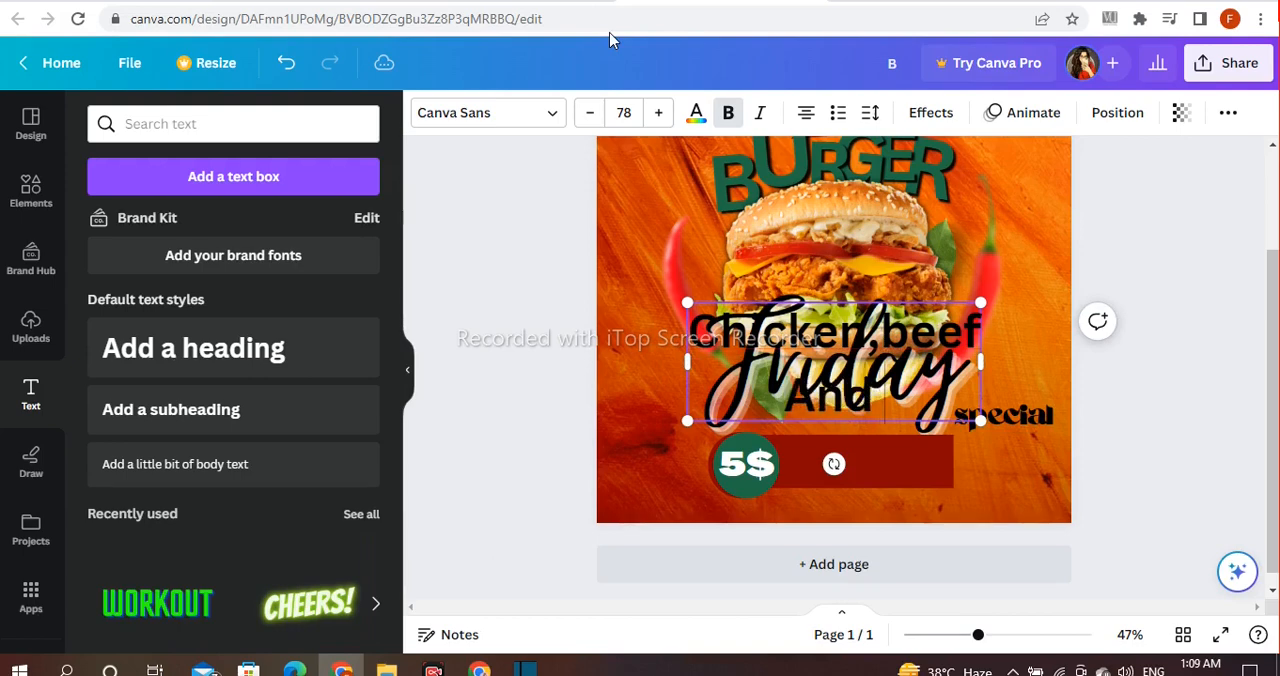
type("And Fish burger")
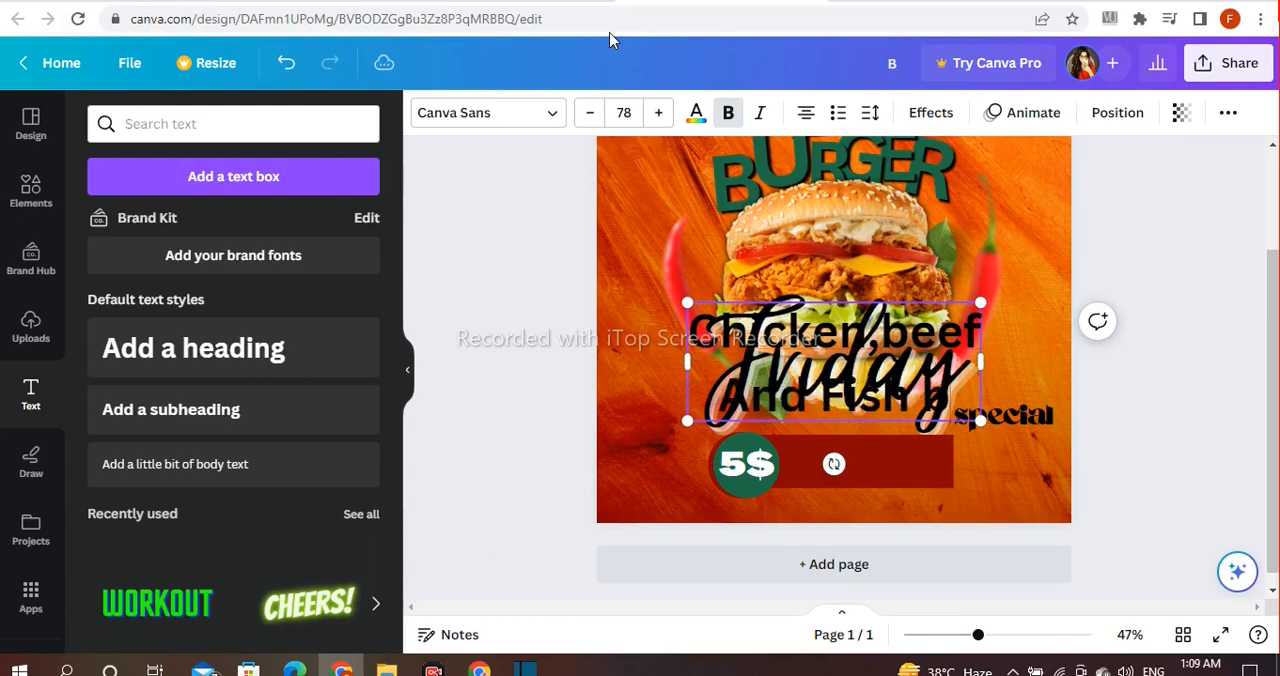
left_click(532, 278)
Step: Shrink the "Chicken,beef And Fish burger" text, place it over the dark red rectangle and tighten its line spacing to about 0.88
left_click(938, 328)
left_click_drag(1009, 303, 912, 390)
left_click_drag(847, 422, 910, 470)
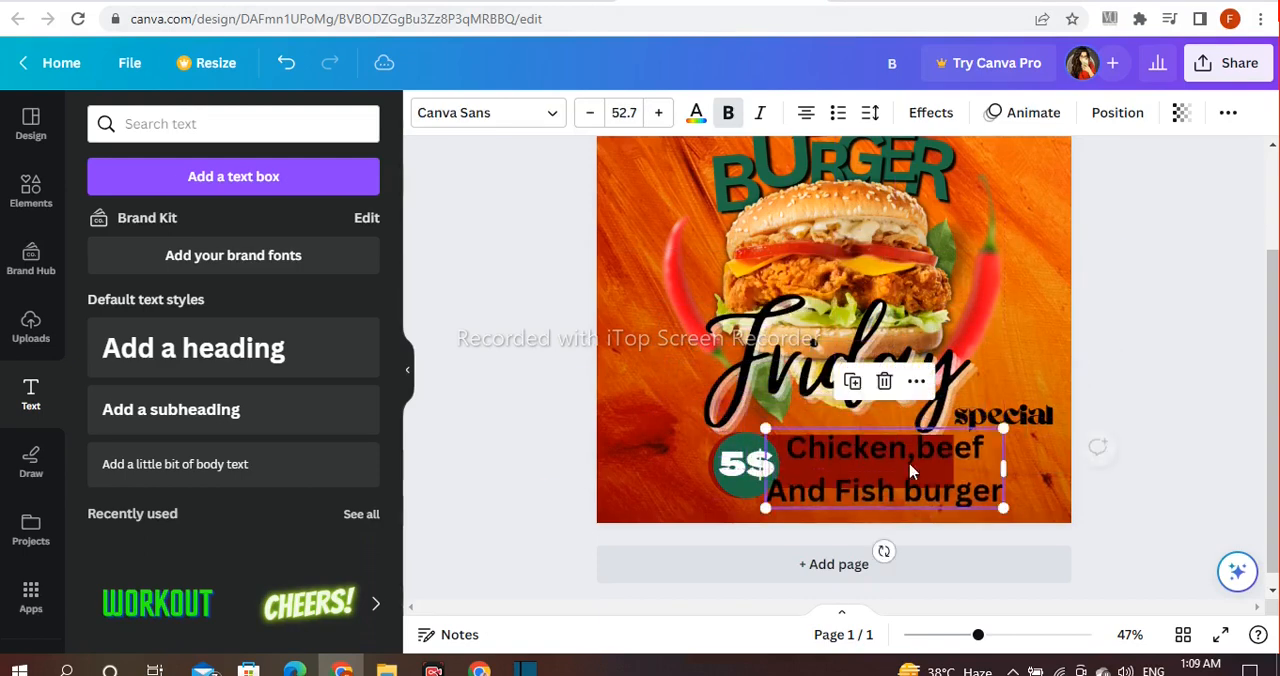
left_click(870, 113)
left_click_drag(983, 247, 932, 265)
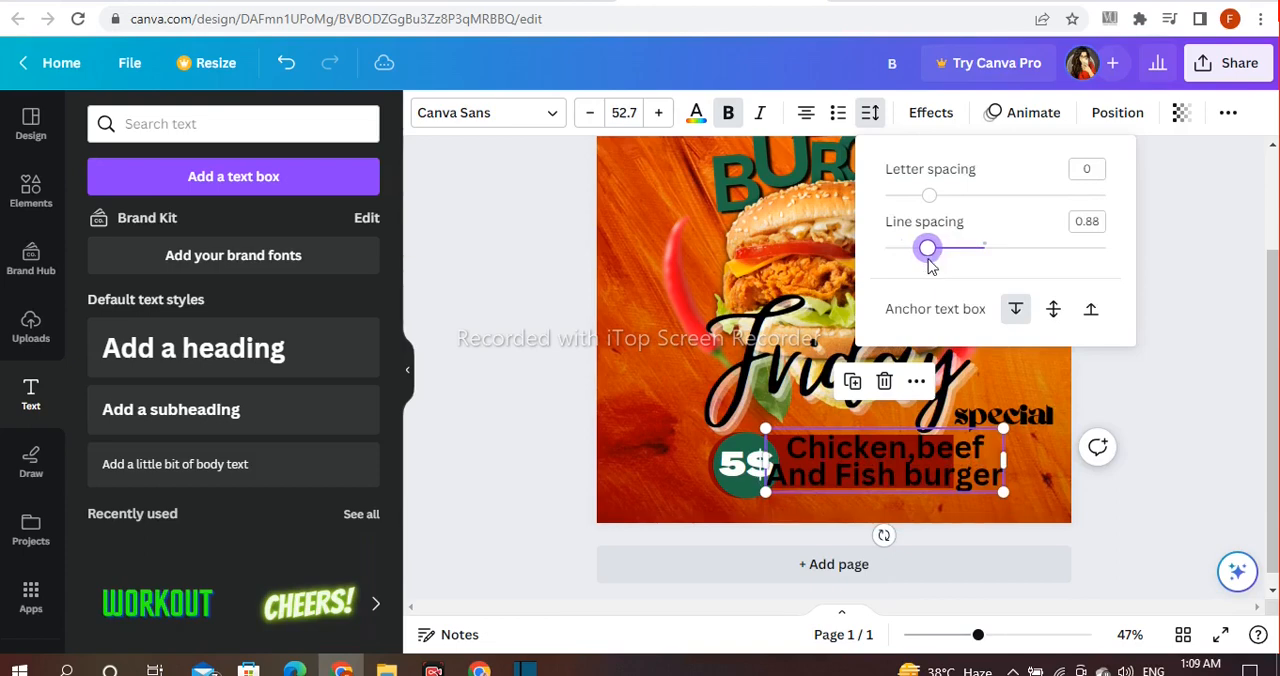
left_click(1160, 374)
Step: Shrink the burger list text to size 41.8, recolor it white and widen the dark red rectangle to hold it
left_click_drag(1008, 432, 956, 442)
left_click(696, 113)
left_click(489, 387)
left_click_drag(844, 453, 848, 480)
left_click(862, 462)
left_click_drag(954, 462, 993, 462)
left_click_drag(912, 508, 926, 477)
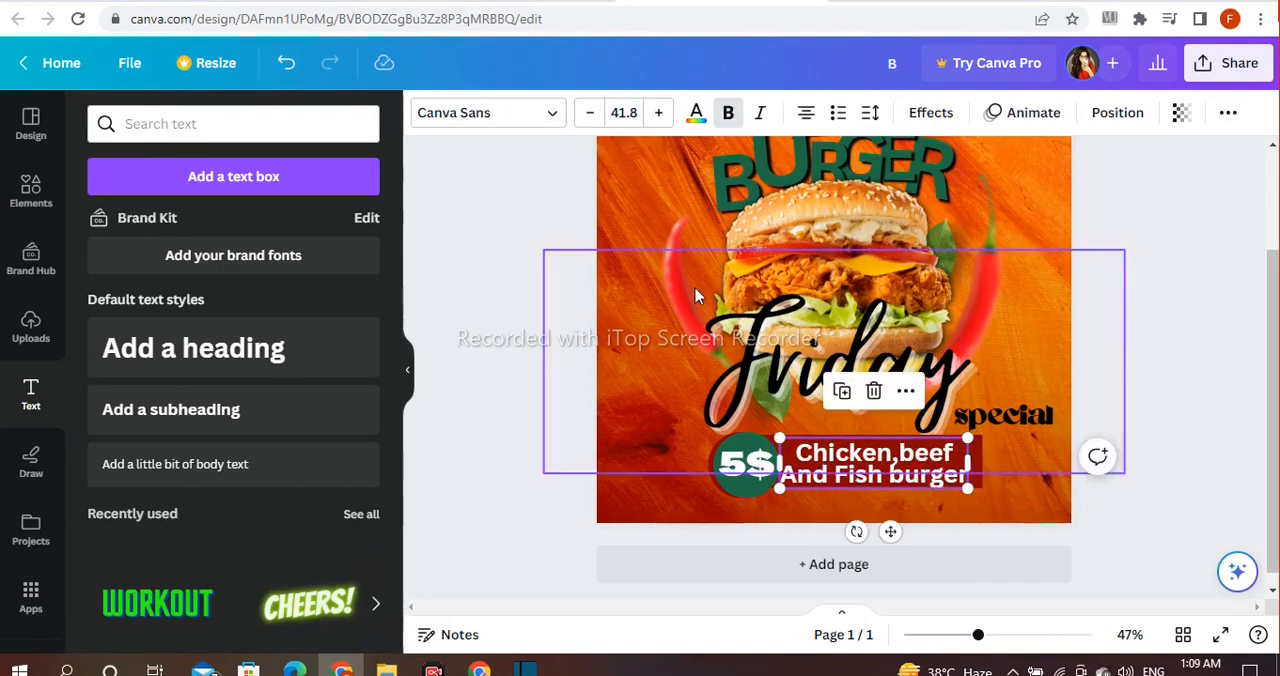
Step: Change the burger list text to the Yeseva One font and shrink it to size 38.8, positioned within the rectangle
left_click(500, 113)
scroll(228, 320, "down", 5)
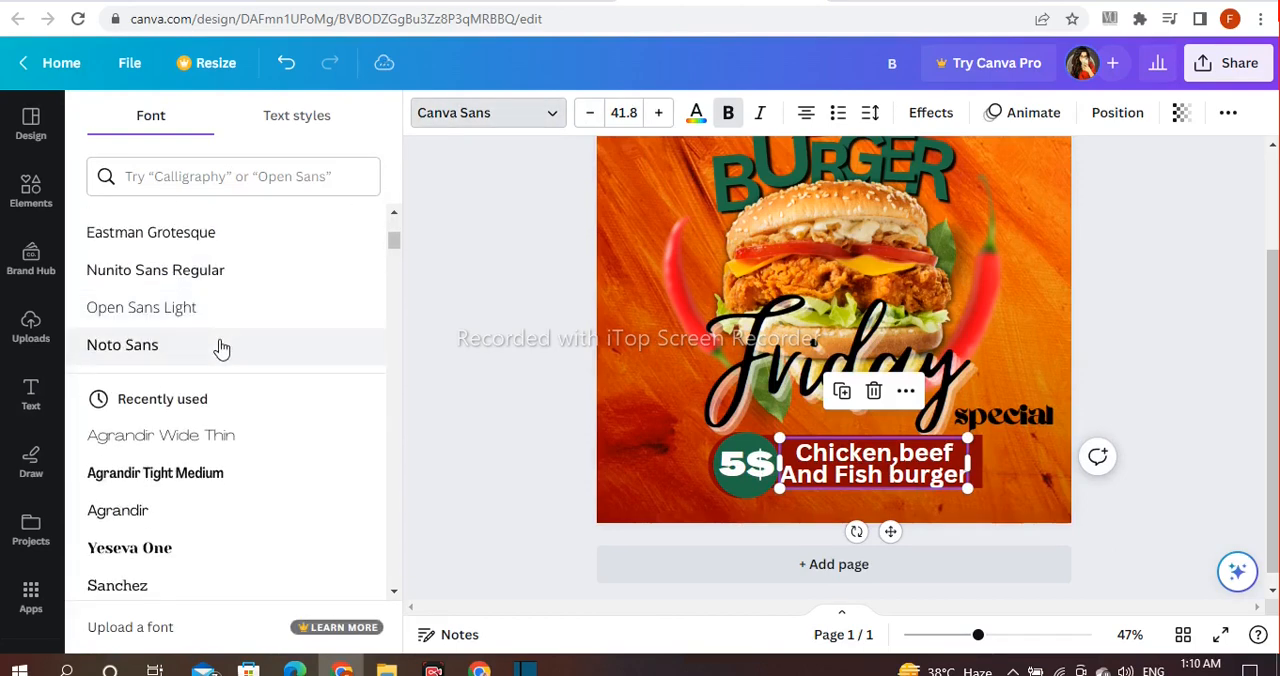
left_click(186, 362)
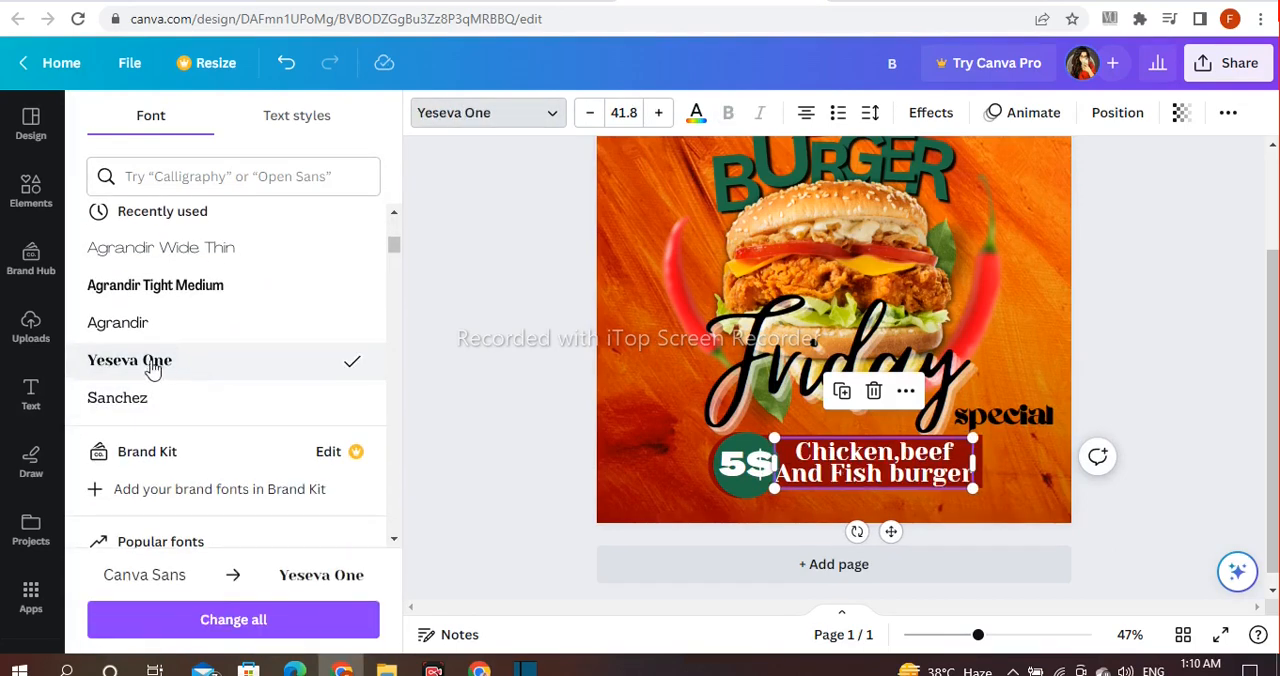
left_click(634, 473)
left_click(944, 452)
left_click_drag(980, 440, 920, 467)
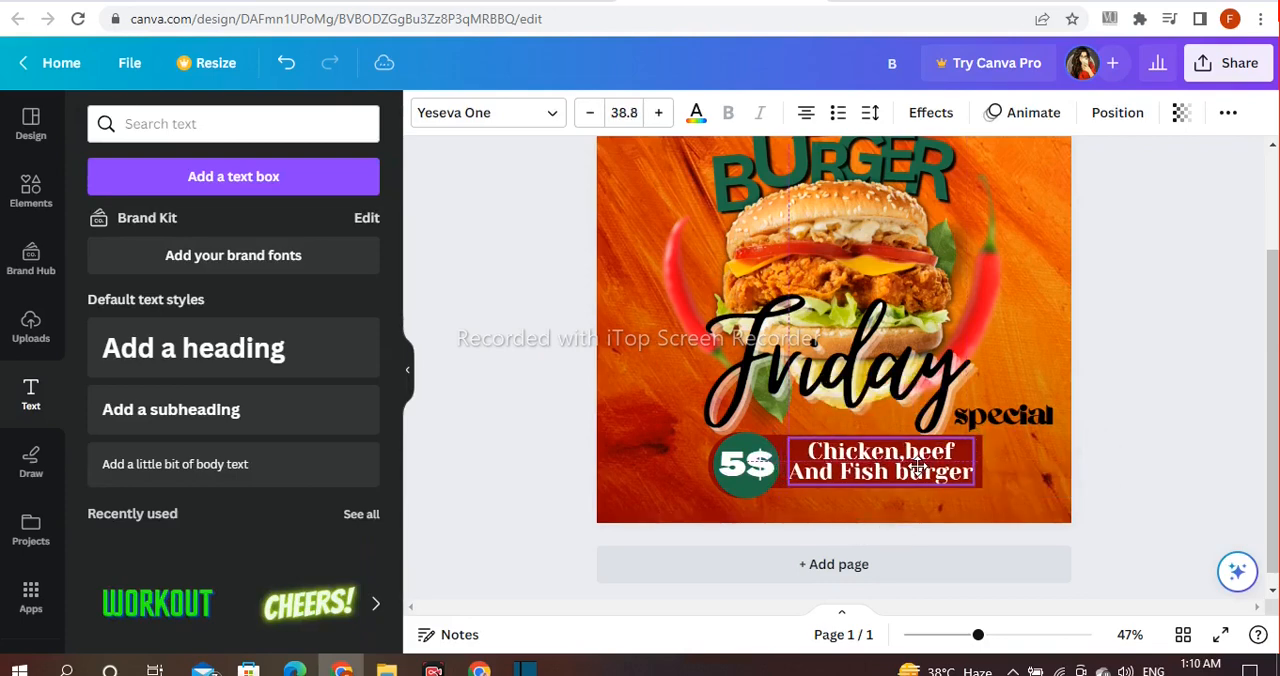
left_click(1131, 391)
Step: Duplicate the "Chicken,beef And Fish burger" text and move the copy onto the dark red parallelogram above BURGER
scroll(952, 508, "up", 2)
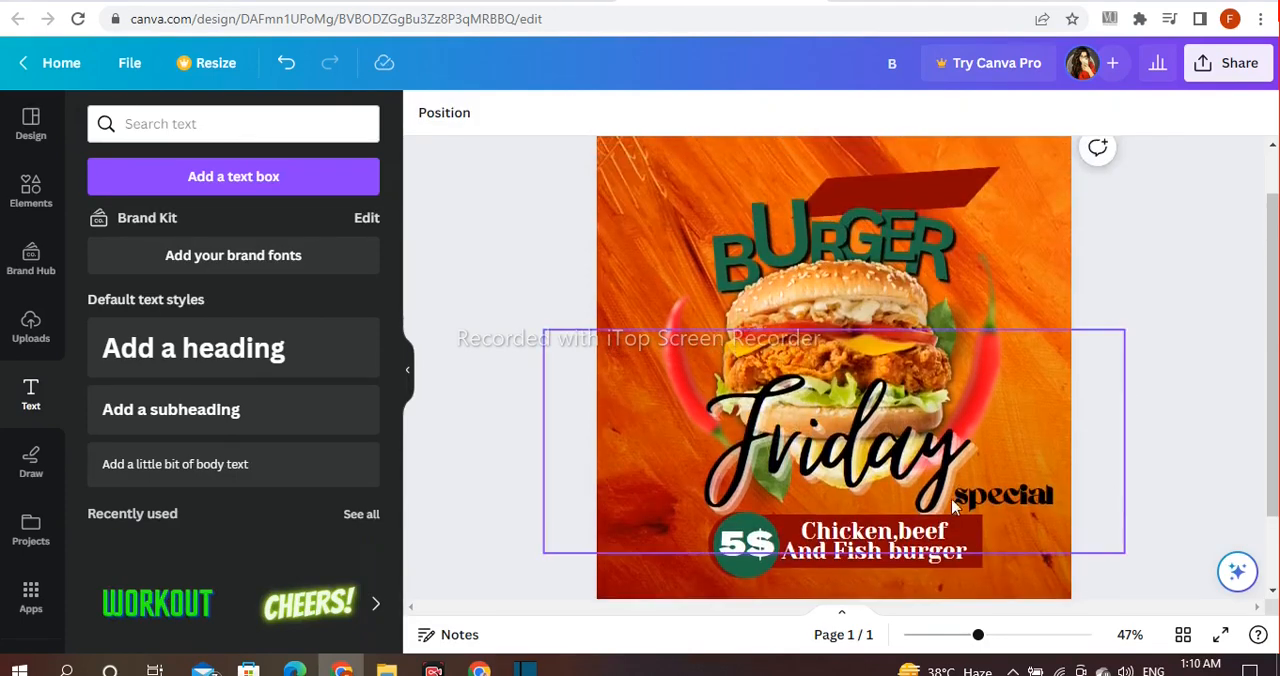
left_click(882, 536)
left_click(843, 472)
left_click_drag(885, 548, 866, 270)
scroll(1090, 418, "up", 1)
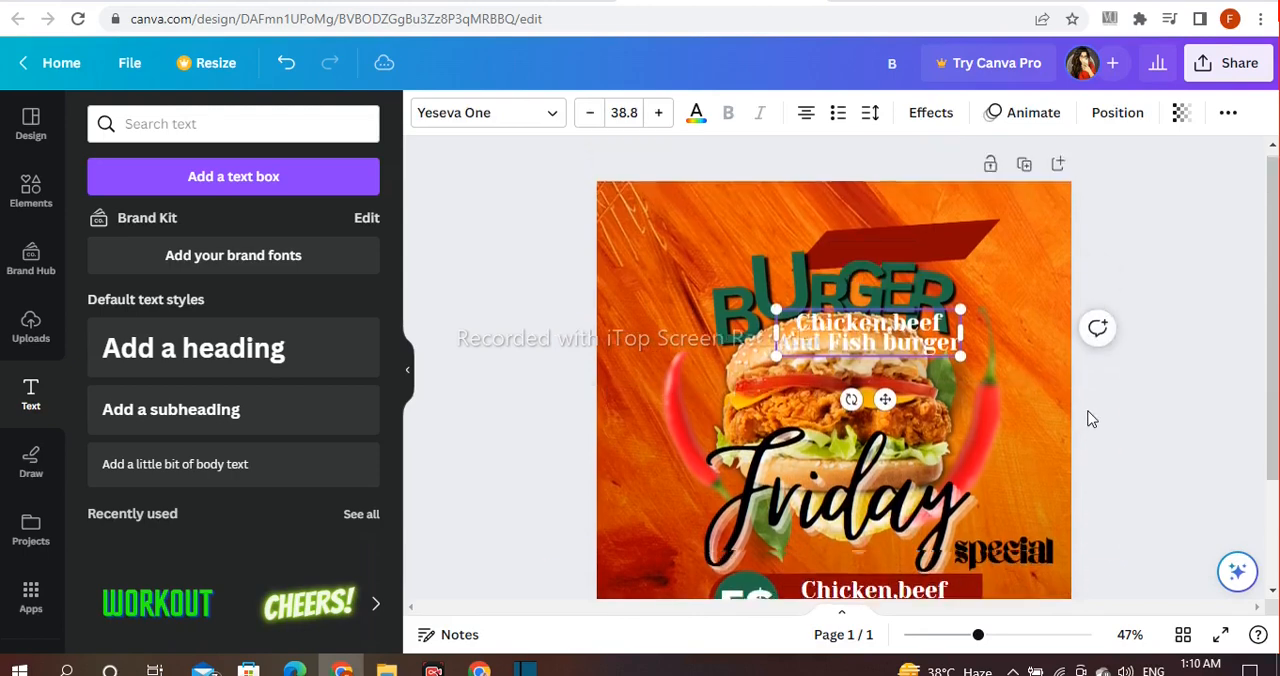
left_click_drag(870, 335, 898, 246)
Step: Replace the copied text on the parallelogram with "Delicious Taste"
double_click(930, 237)
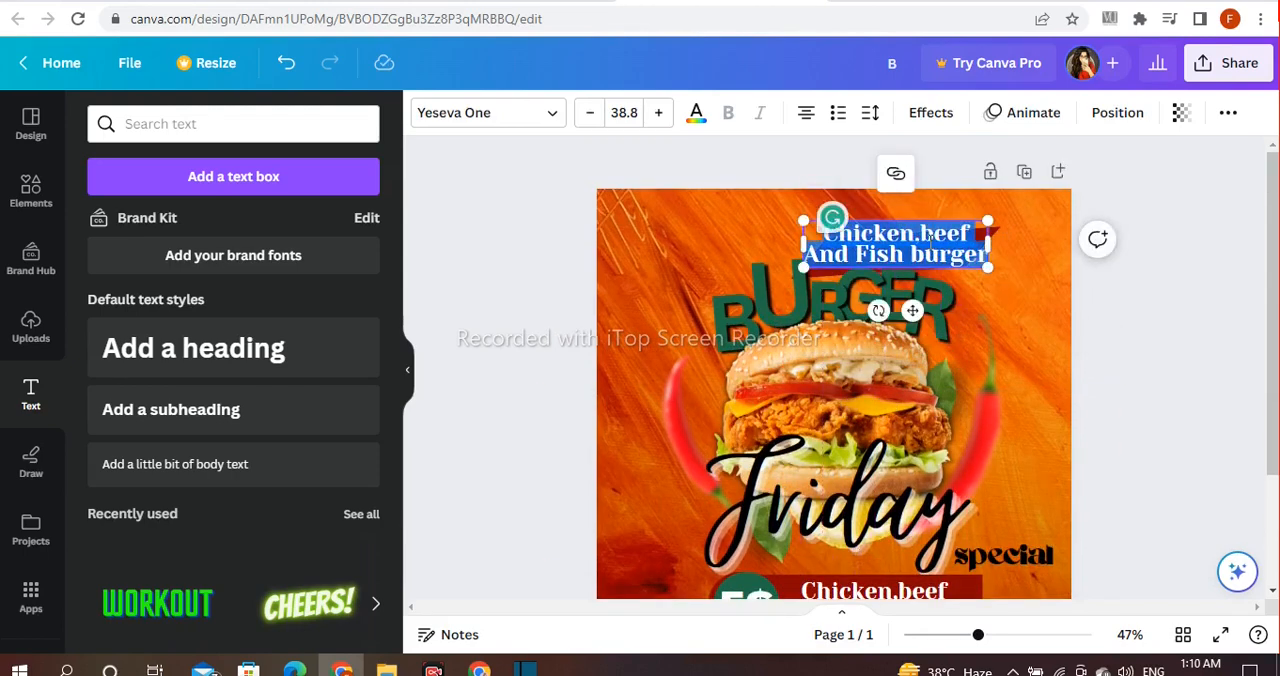
key("Delete")
left_click(930, 248)
type("Delicious Tas")
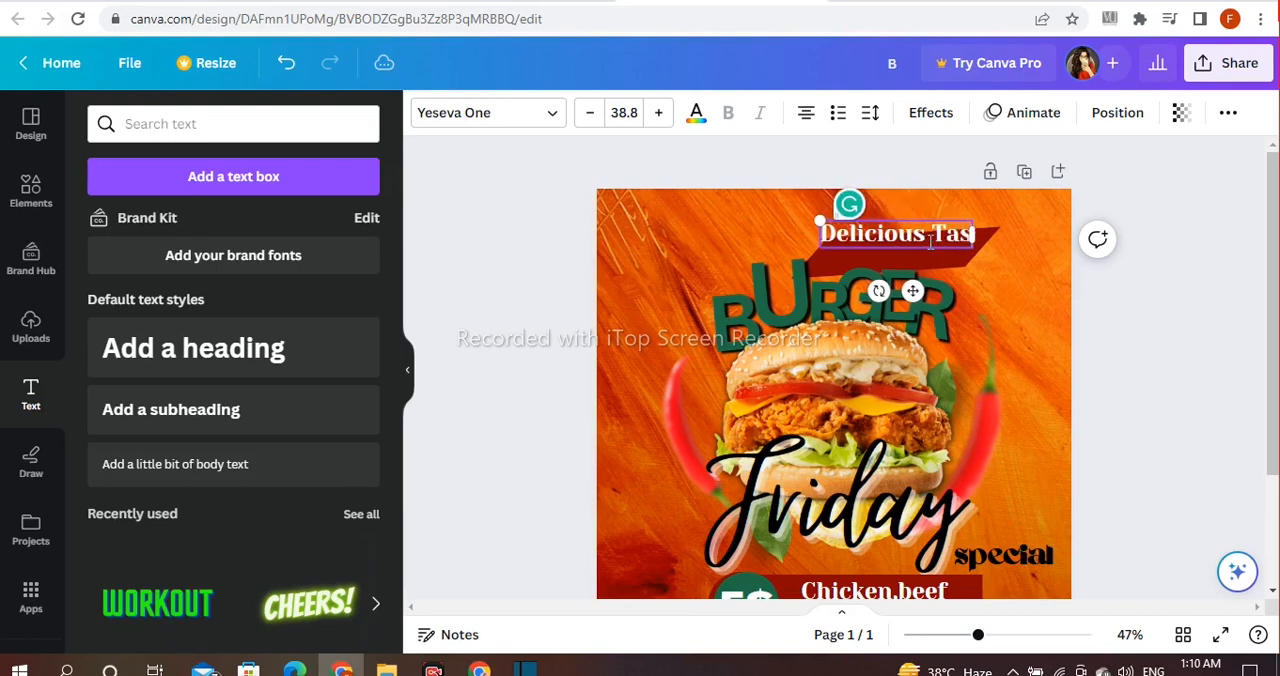
left_click(1134, 280)
Step: Tilt the "Delicious Taste" text to follow the parallelogram's slant and shrink it to size 33 to fit inside
left_click(952, 236)
left_click_drag(880, 291, 892, 305)
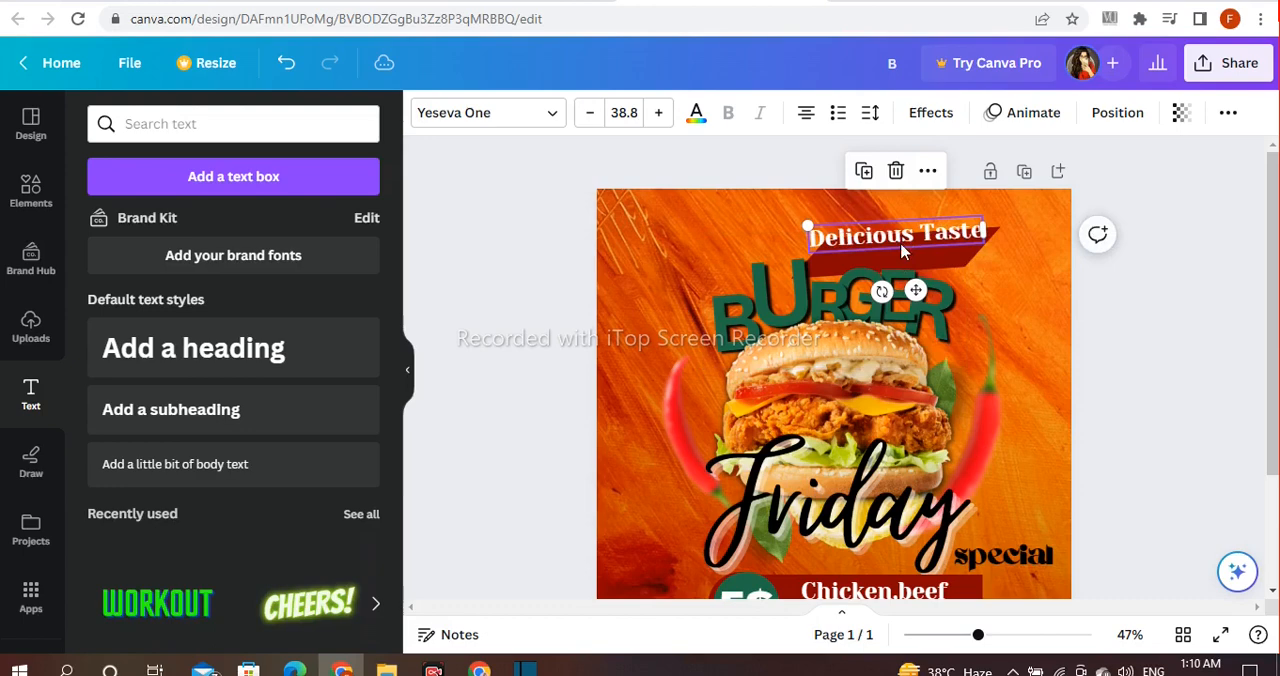
left_click_drag(907, 233, 907, 249)
left_click_drag(809, 243, 885, 260)
left_click(1207, 292)
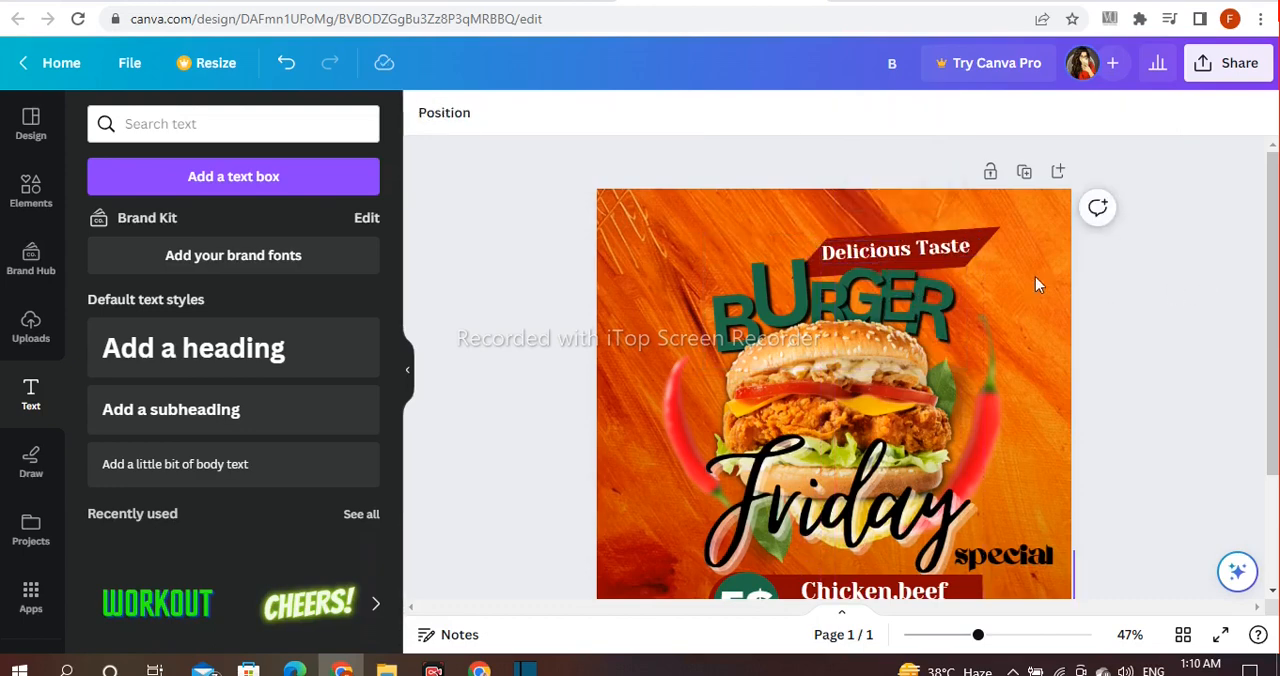
Step: Enlarge the "Delicious Taste" text to size 34.8 and nudge it into place on the parallelogram
left_click(953, 257)
left_click_drag(915, 299, 917, 302)
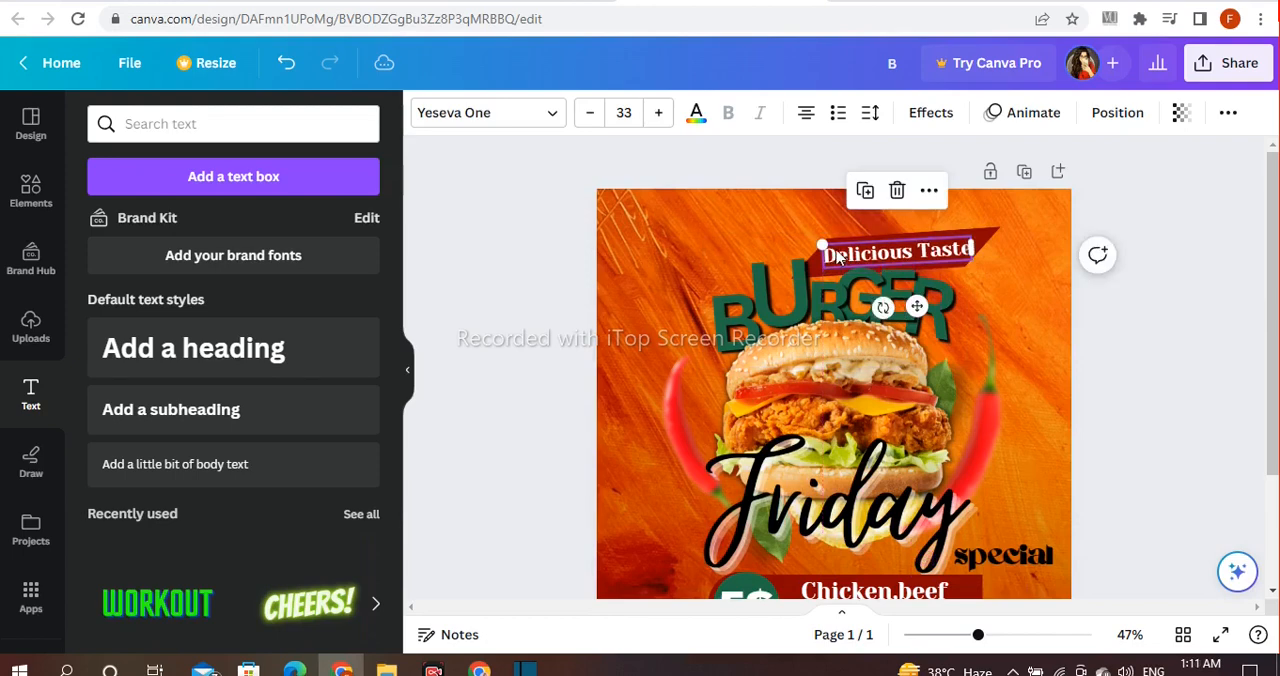
left_click(1168, 281)
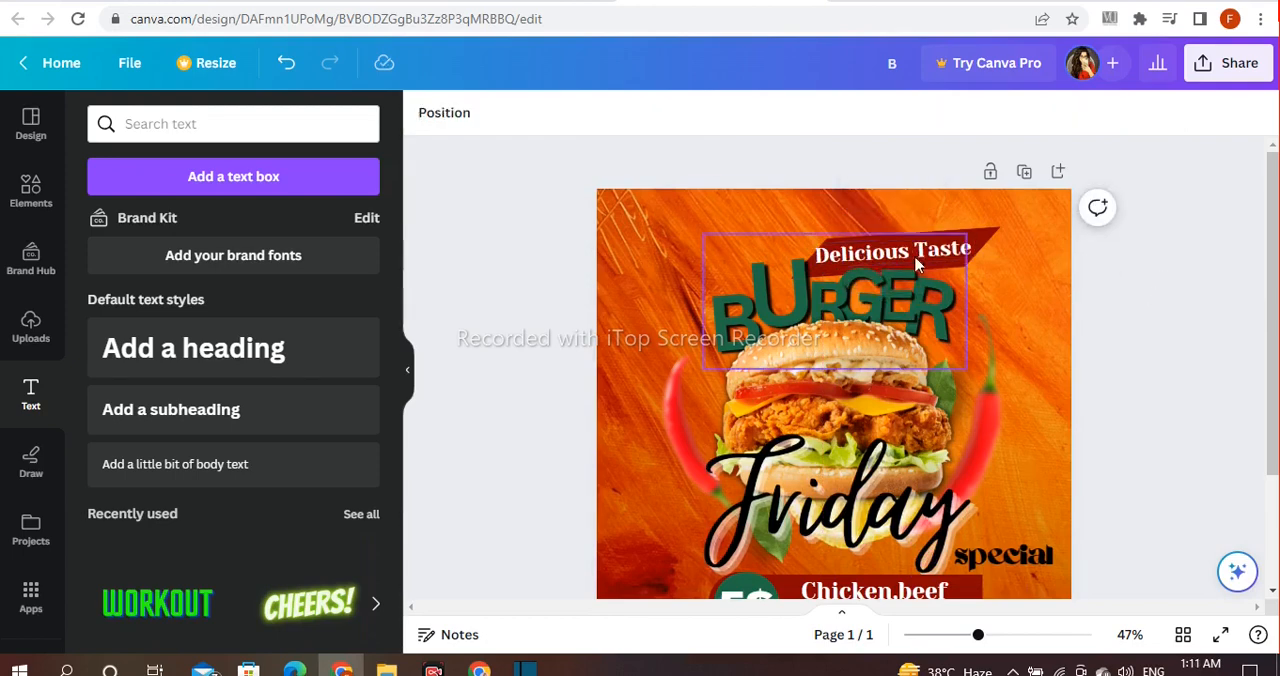
left_click(917, 262)
left_click_drag(901, 245, 908, 236)
left_click(1167, 257)
Step: Shrink the "Delicious Taste" text to size 33.6 and adjust its tilt so it sits inside the dark red parallelogram
left_click(990, 240)
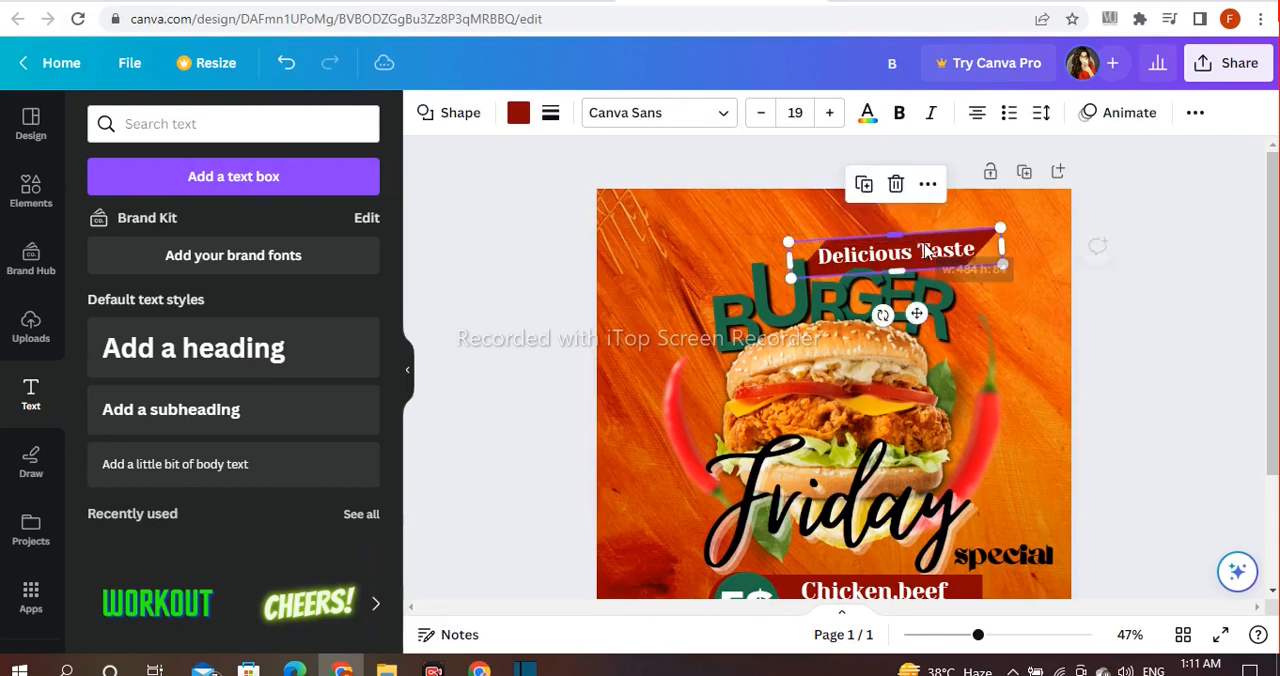
left_click(1158, 256)
left_click(925, 259)
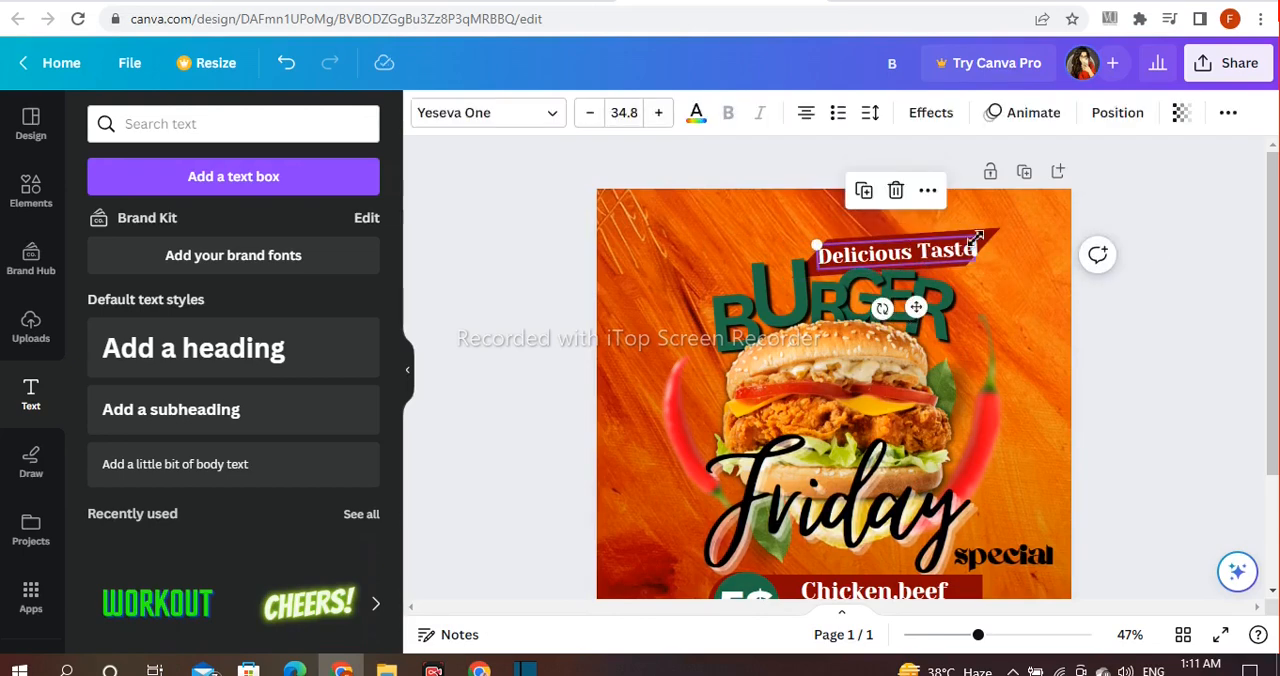
left_click_drag(817, 246, 822, 245)
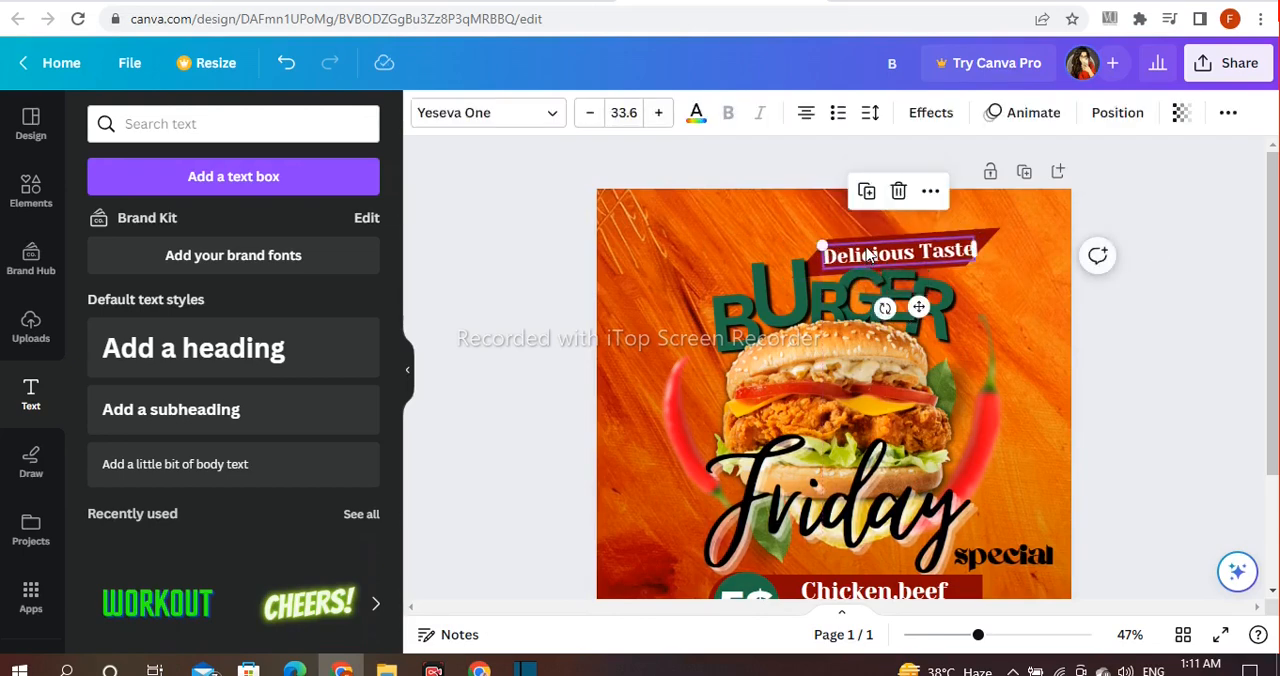
left_click(1152, 303)
left_click(932, 250)
left_click_drag(888, 308, 889, 310)
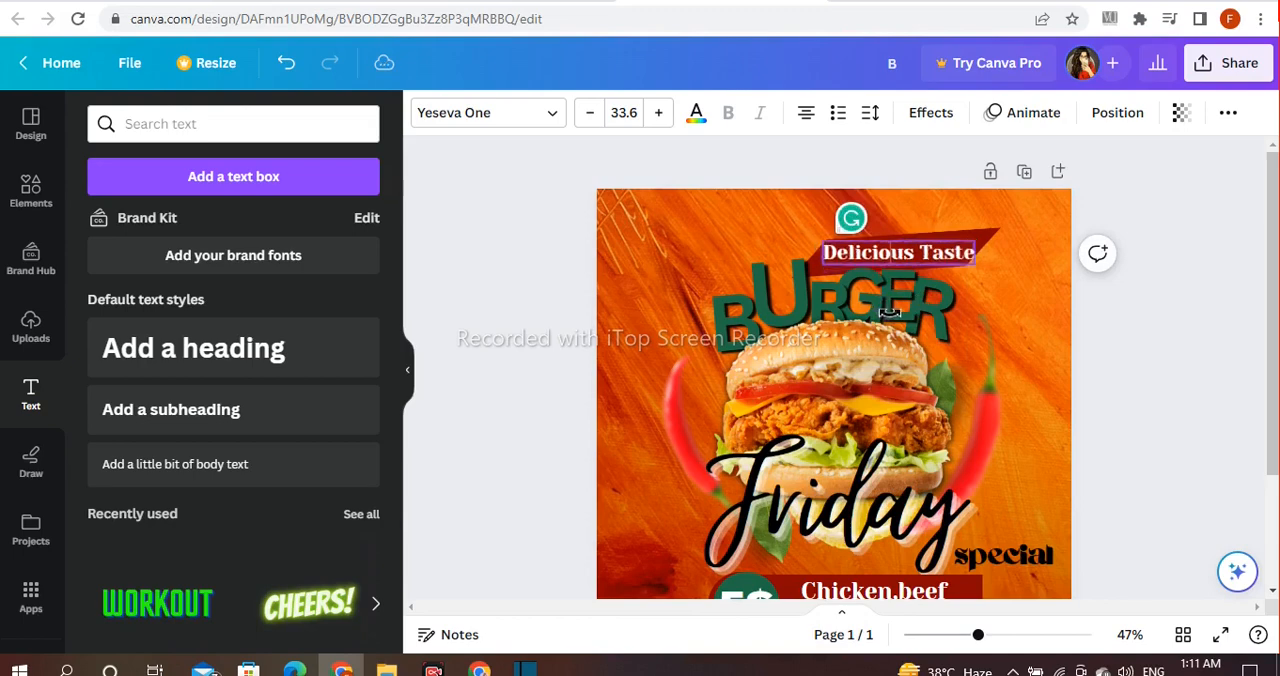
left_click(1100, 303)
scroll(1140, 410, "down", 3)
left_click(295, 407)
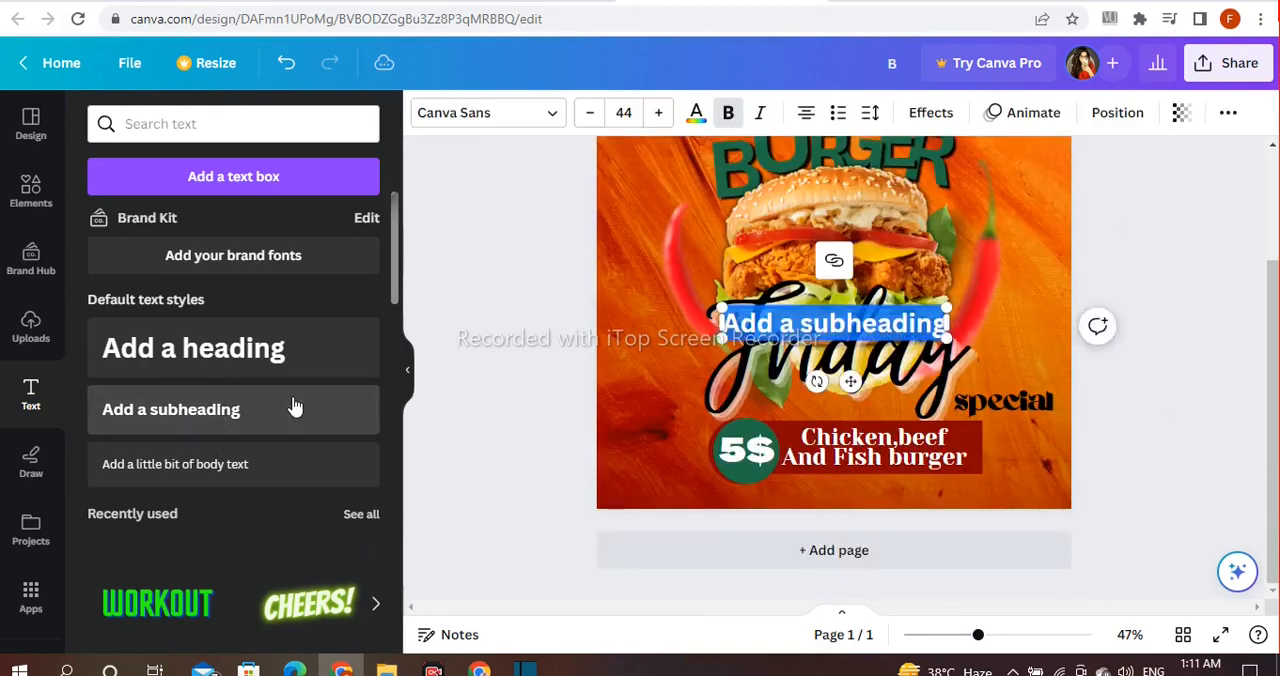
key("BackSpace")
type("www.website.com")
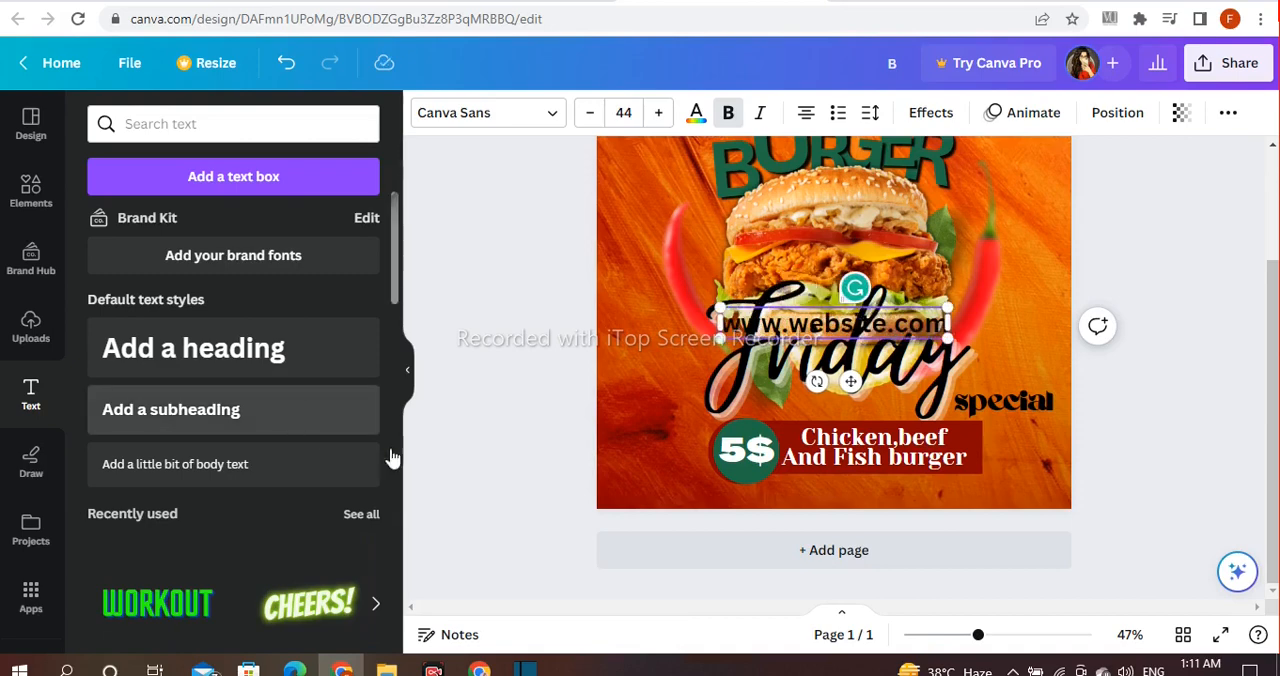
left_click(520, 402)
left_click_drag(774, 315, 790, 481)
Step: Color the website text white and set its font to Copperplate Gothic 30 BC
left_click(696, 116)
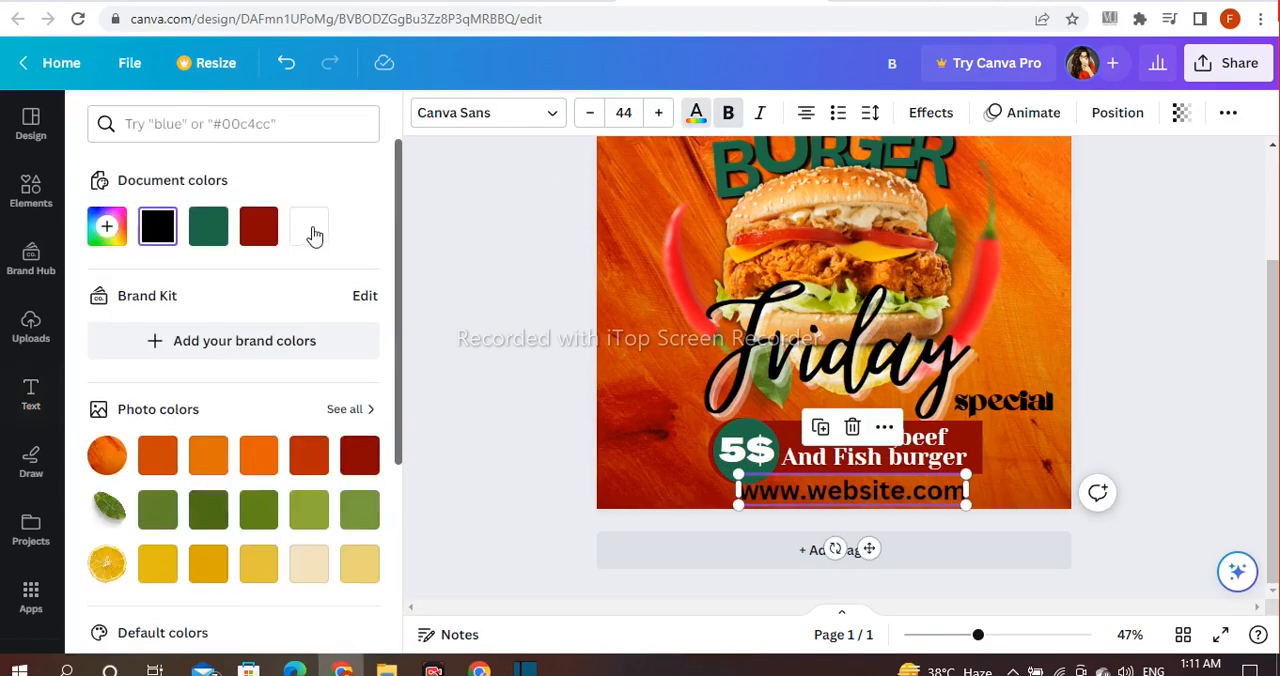
left_click(551, 114)
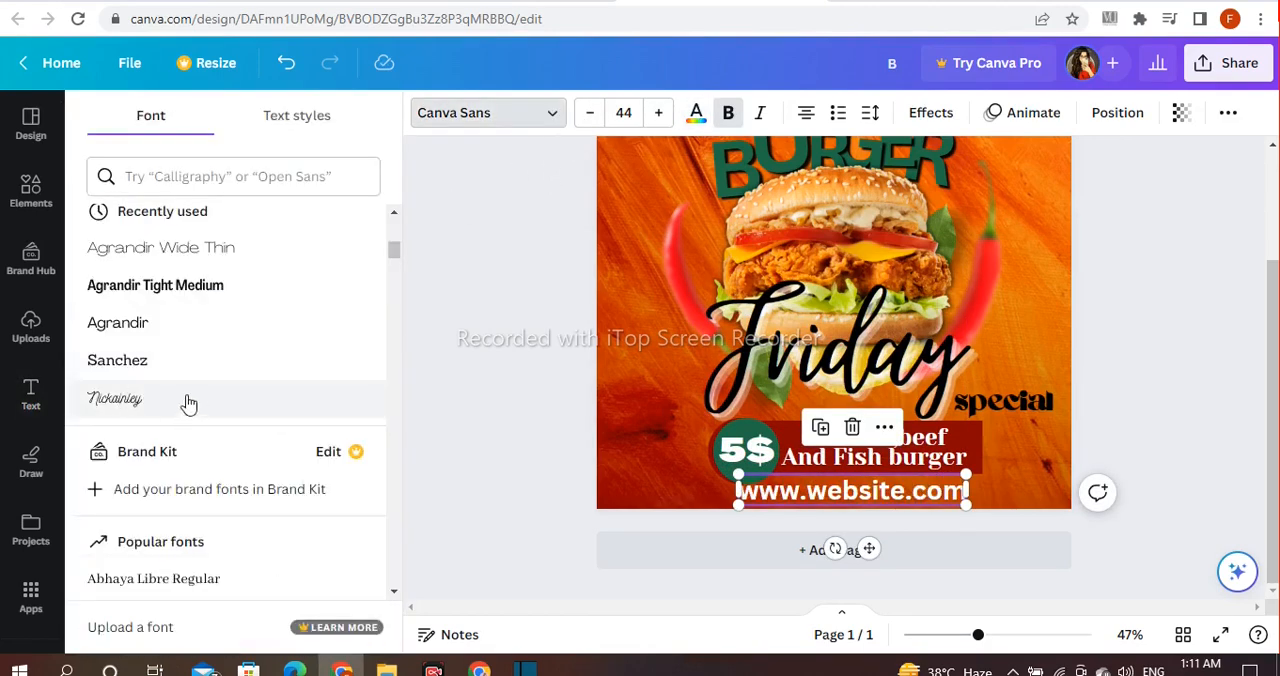
scroll(186, 366, "down", 4)
scroll(186, 369, "down", 8)
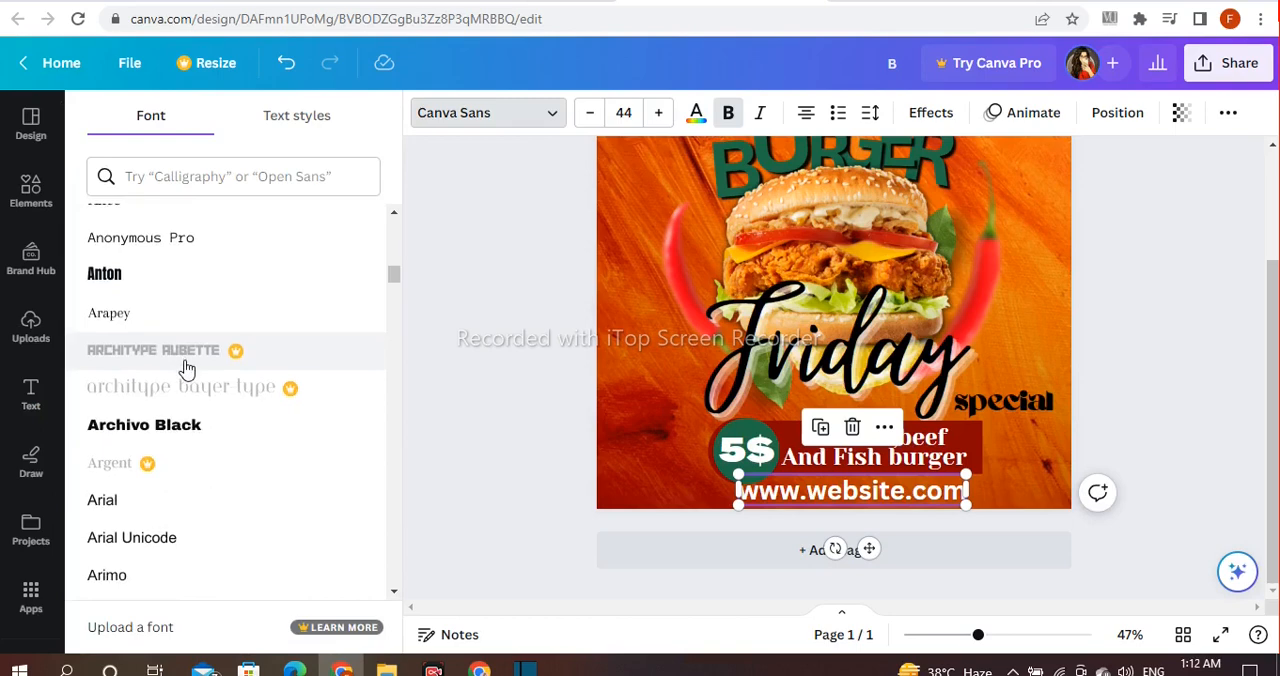
scroll(186, 369, "down", 2)
left_click(191, 298)
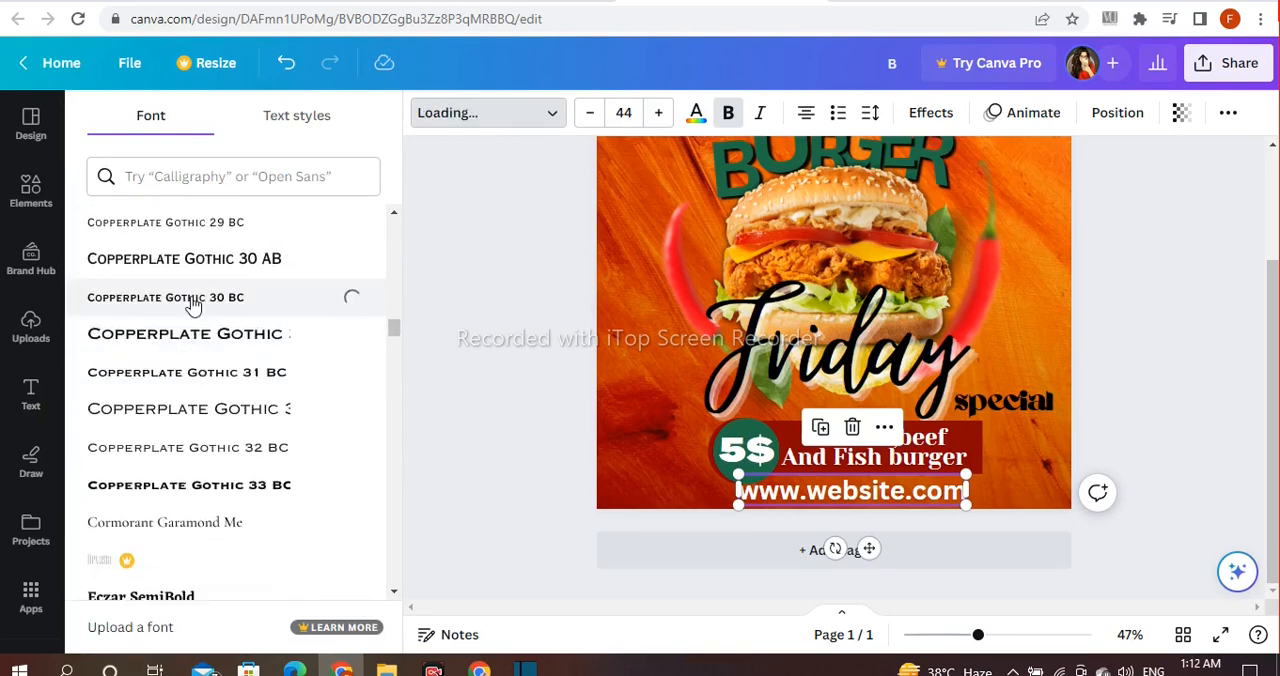
left_click(471, 391)
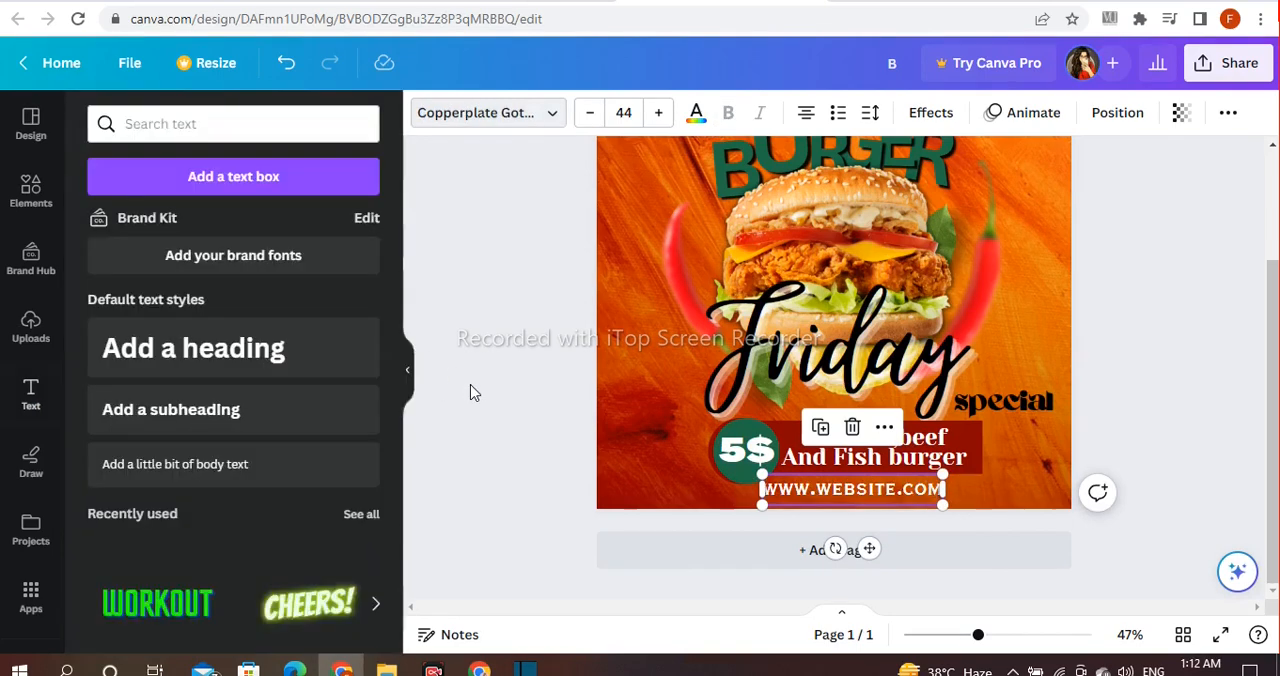
Step: Widen the letter spacing of the website text so it stretches across the bottom of the design
left_click(872, 116)
left_click_drag(934, 199, 1023, 197)
left_click(1160, 275)
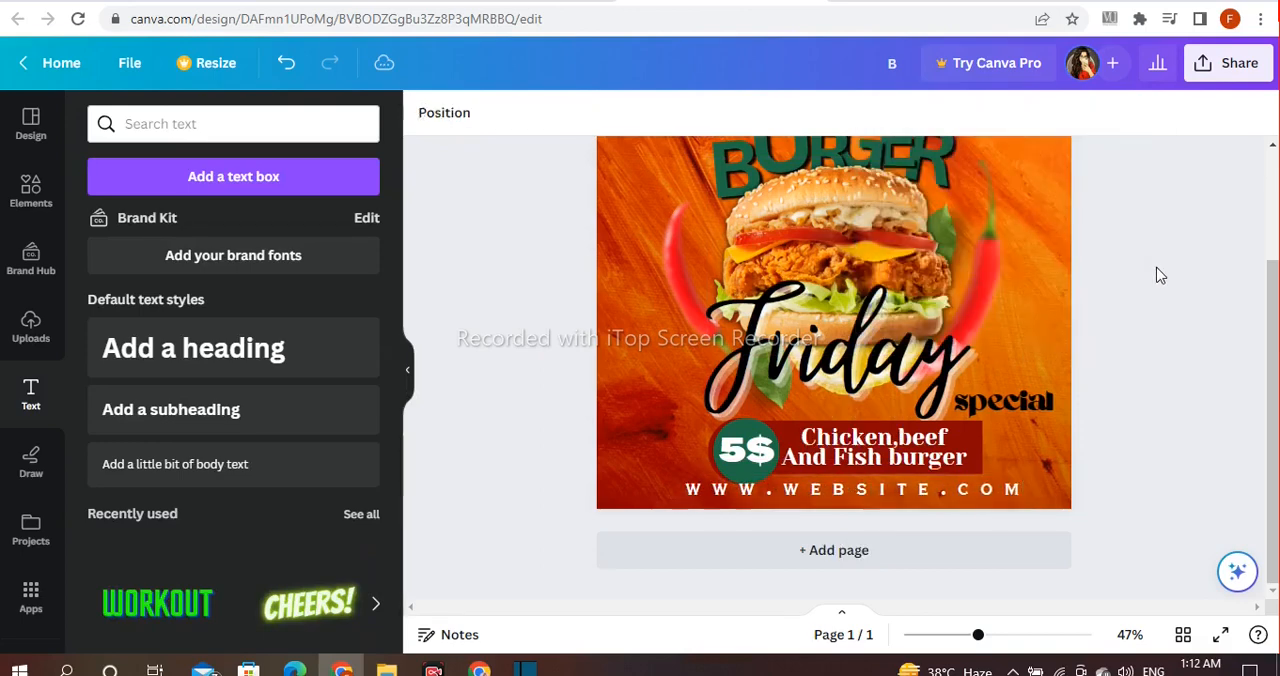
Step: Scale the website text down to size 40.5 and position it just below the burger list banner
left_click(1016, 478)
left_click_drag(1024, 507, 985, 501)
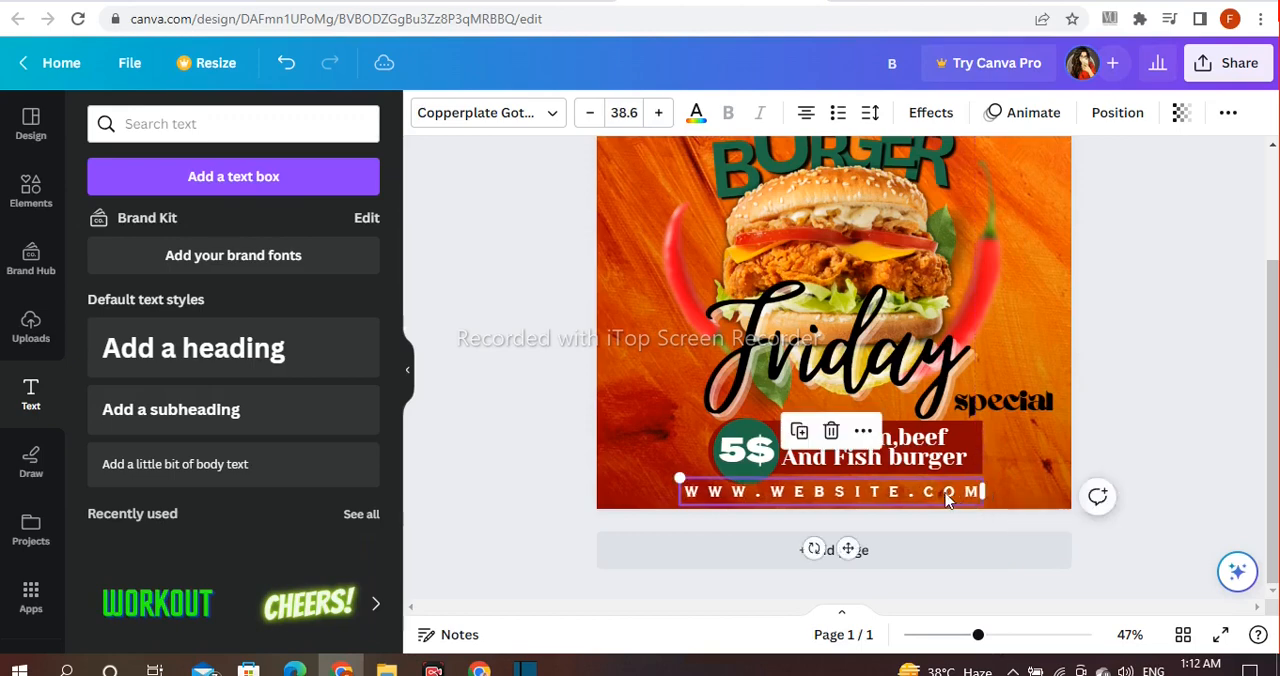
left_click(507, 364)
left_click(768, 498)
left_click_drag(685, 482, 718, 492)
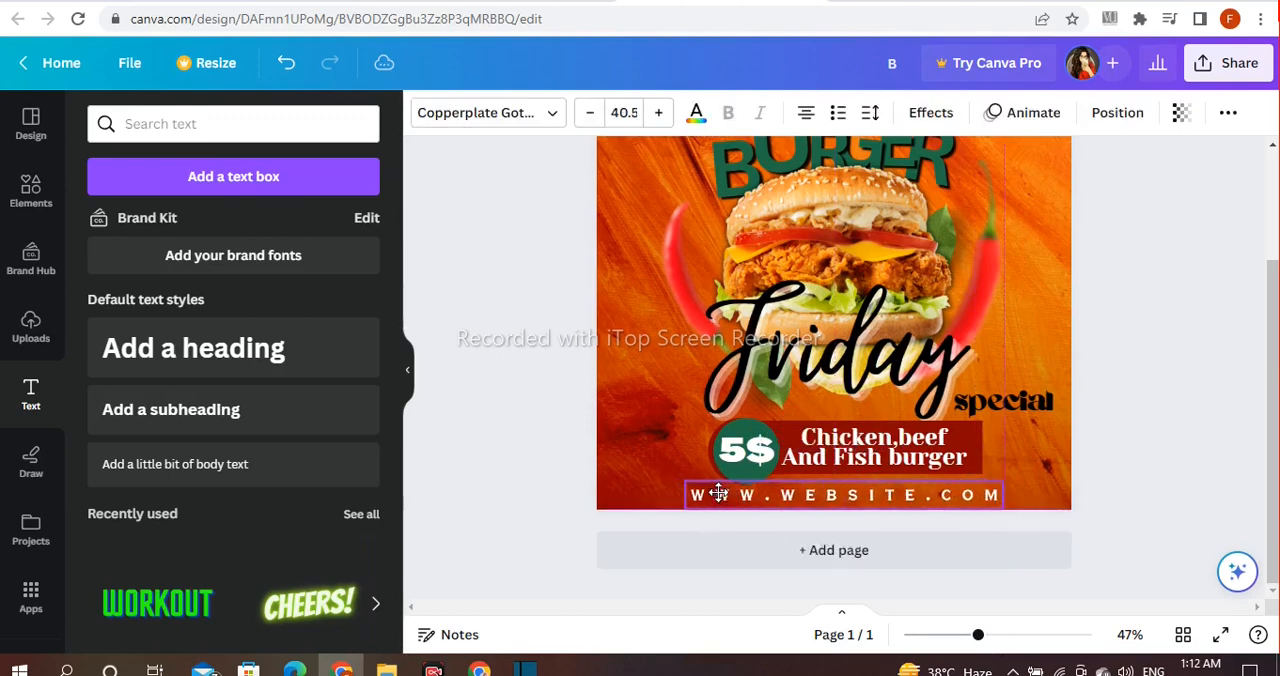
left_click(1239, 388)
Step: Add a heading reading "LOGO" and place it in the upper-left corner of the design
scroll(1200, 400, "up", 3)
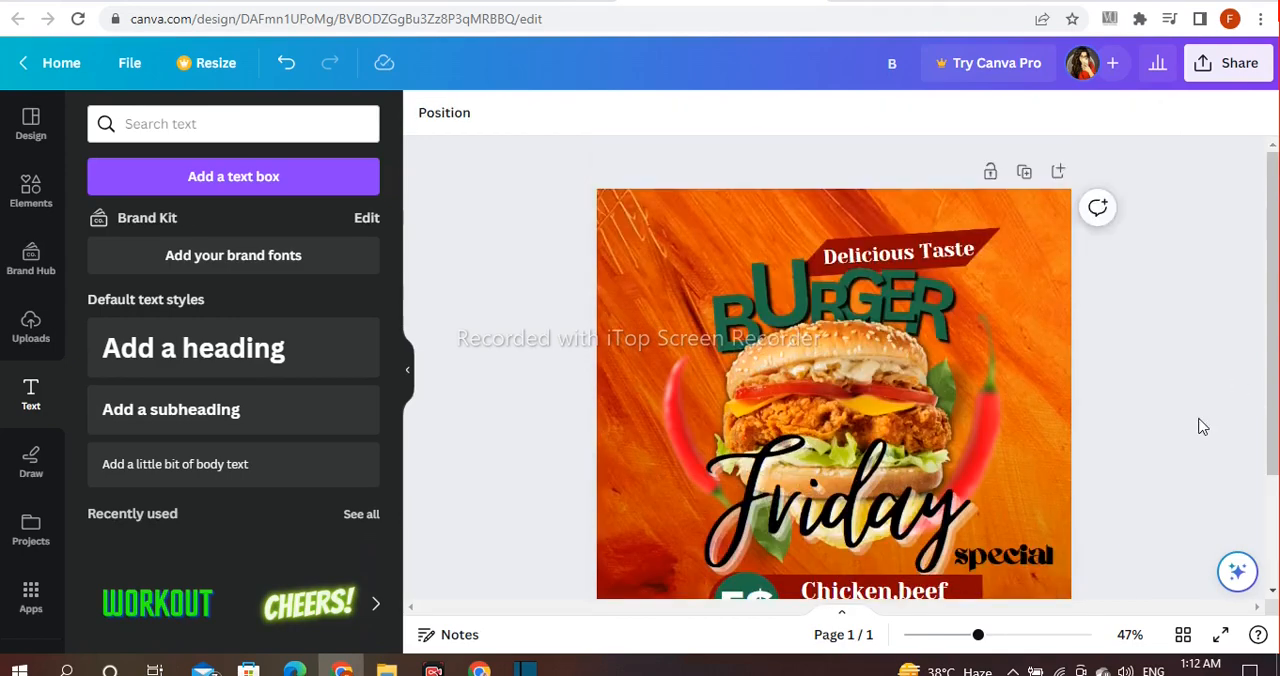
left_click(215, 348)
key("BackSpace")
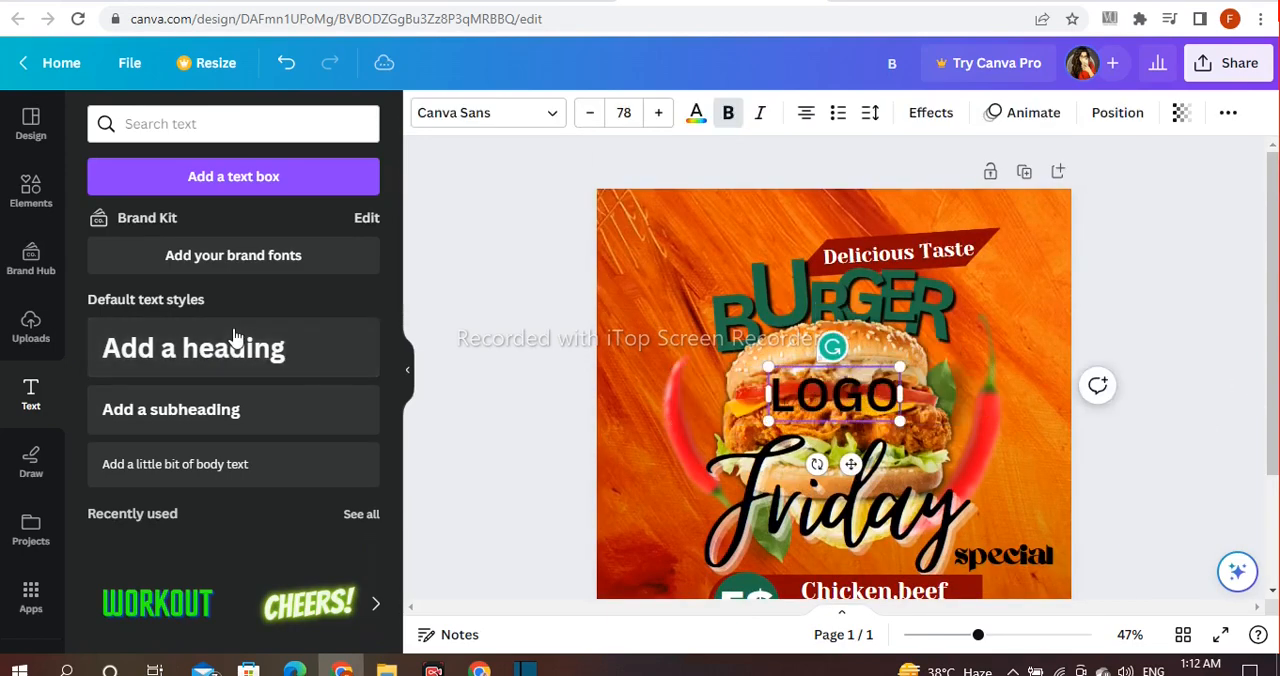
left_click_drag(822, 395, 663, 231)
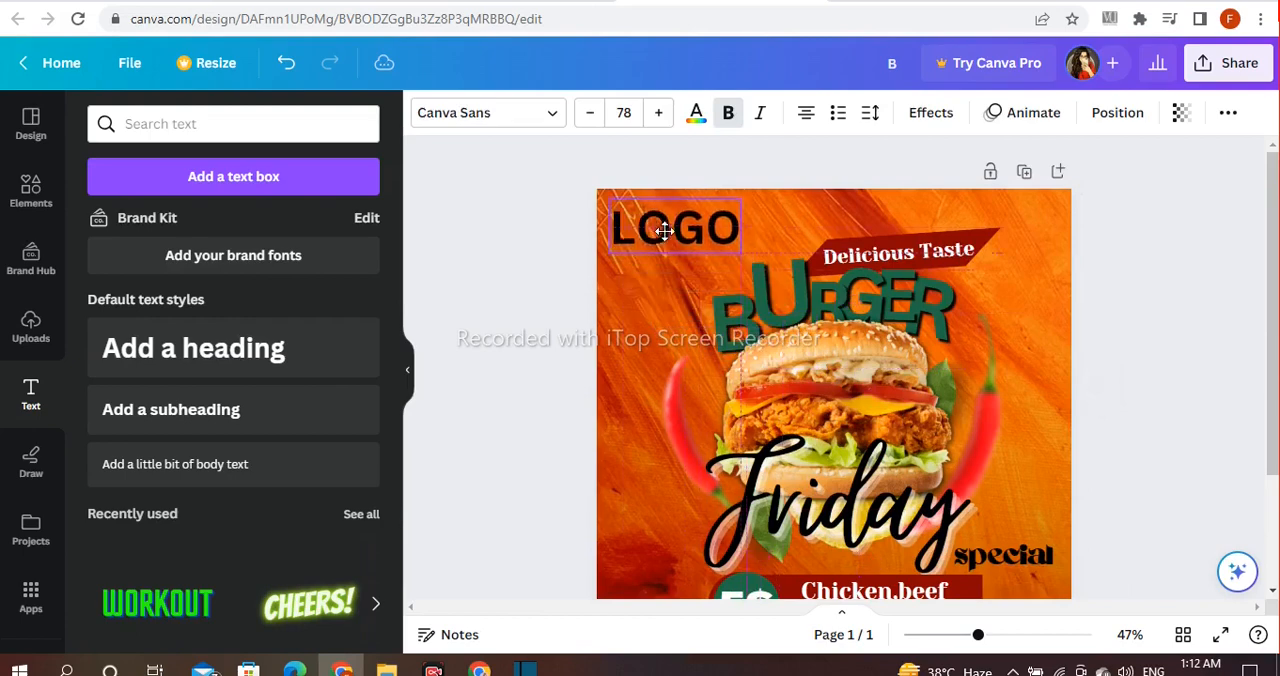
Step: Set the "LOGO" text's font to Anton, shrink it to about size 56, and move it closer to the design's upper-left corner
left_click(522, 113)
scroll(275, 306, "up", 15)
left_click(163, 432)
left_click_drag(758, 200, 692, 215)
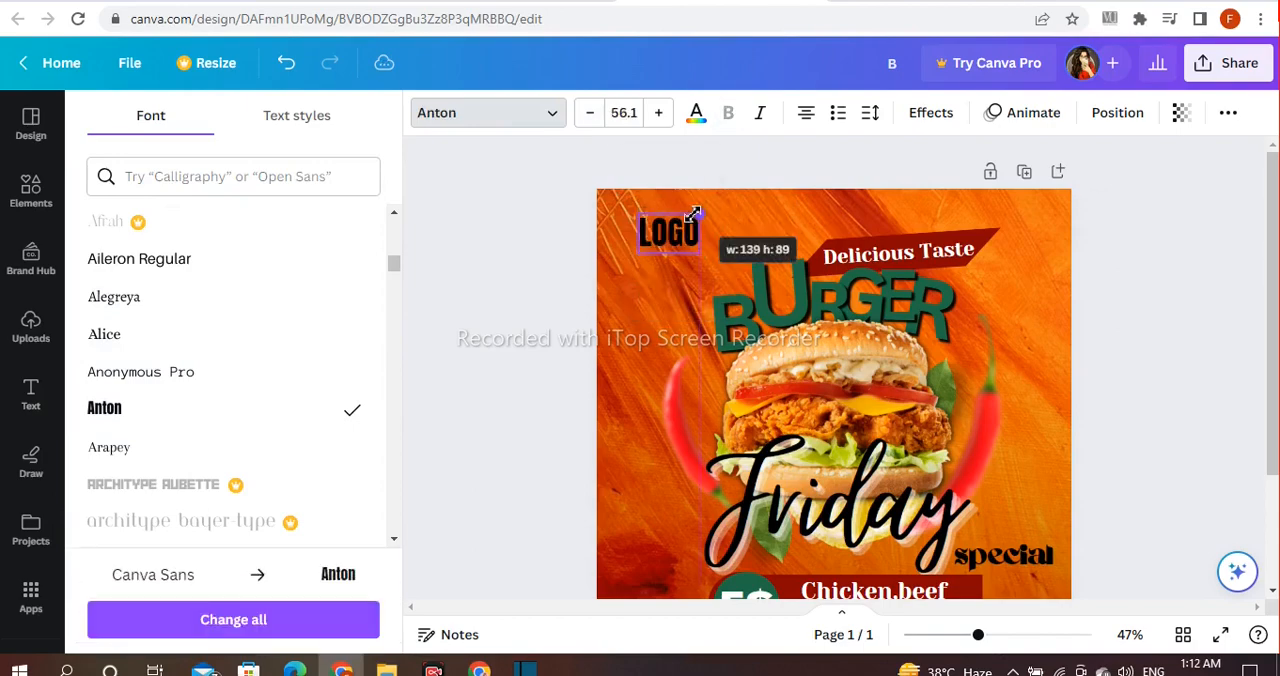
left_click_drag(681, 294, 655, 287)
left_click(471, 277)
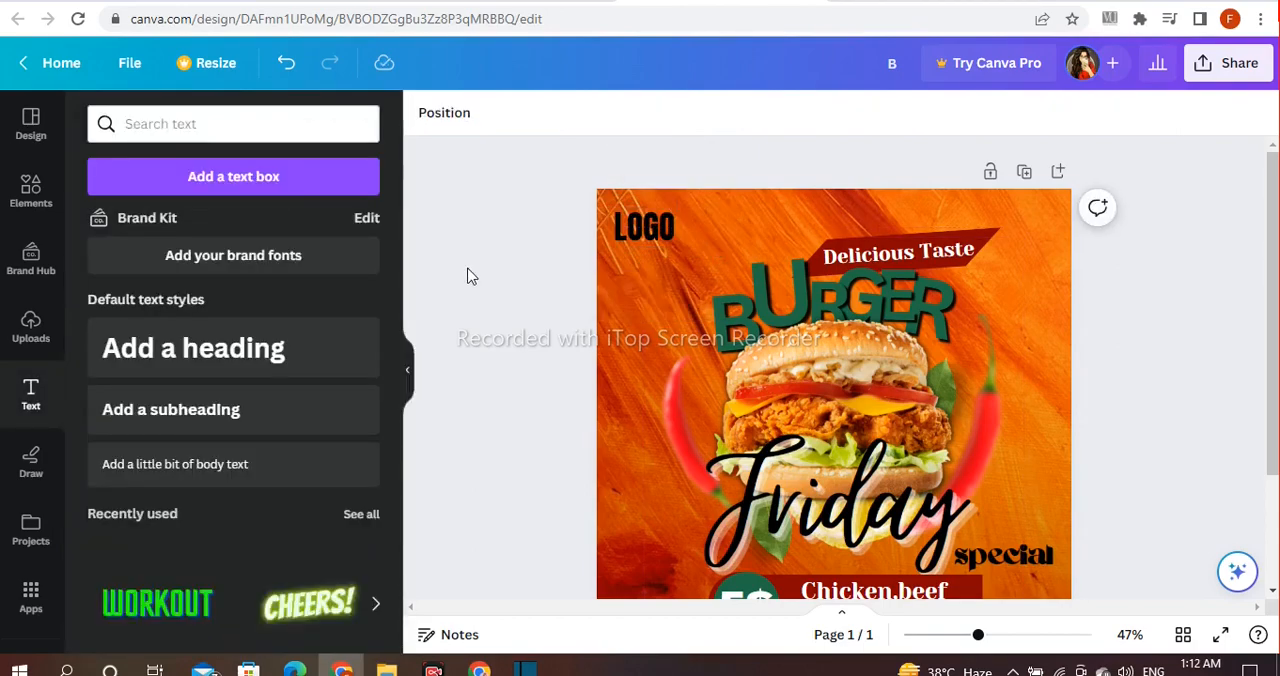
left_click(632, 234)
mouse_move(978, 635)
left_mouse_down()
mouse_move(935, 636)
mouse_move(975, 635)
left_mouse_up()
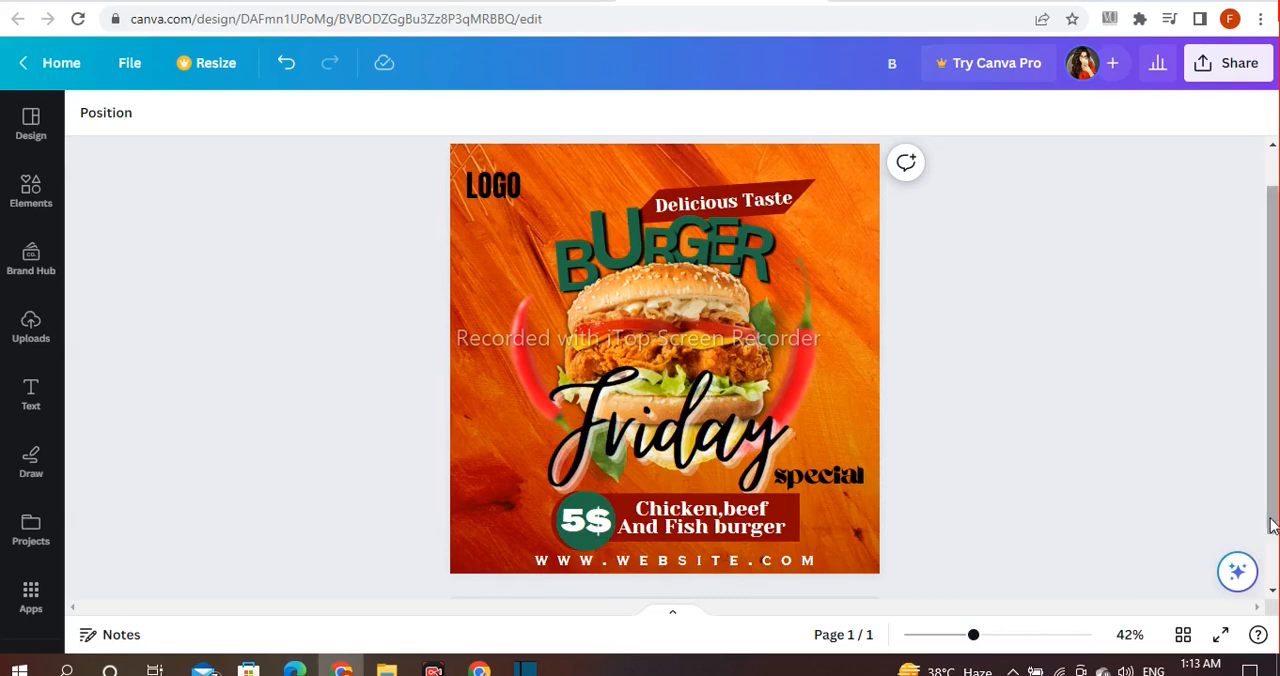
mouse_move(1272, 526)
left_mouse_down()
mouse_move(1273, 512)
mouse_move(1272, 523)
left_mouse_up()
left_click_drag(975, 637, 977, 638)
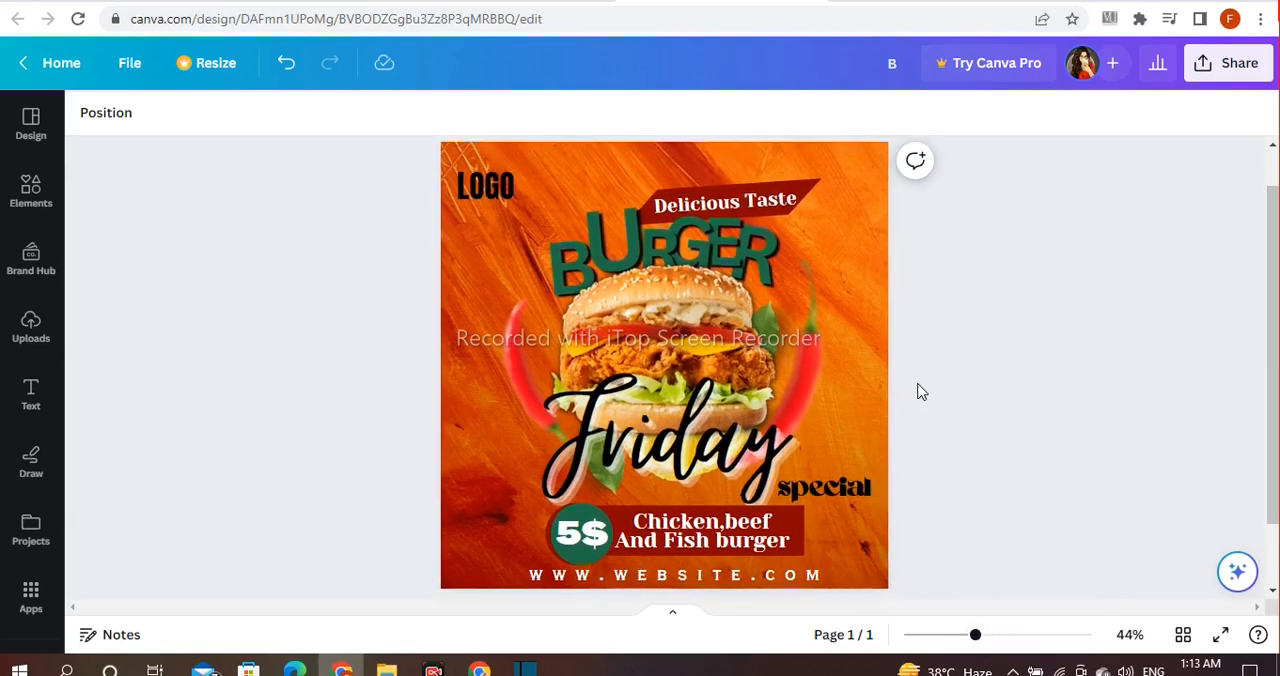